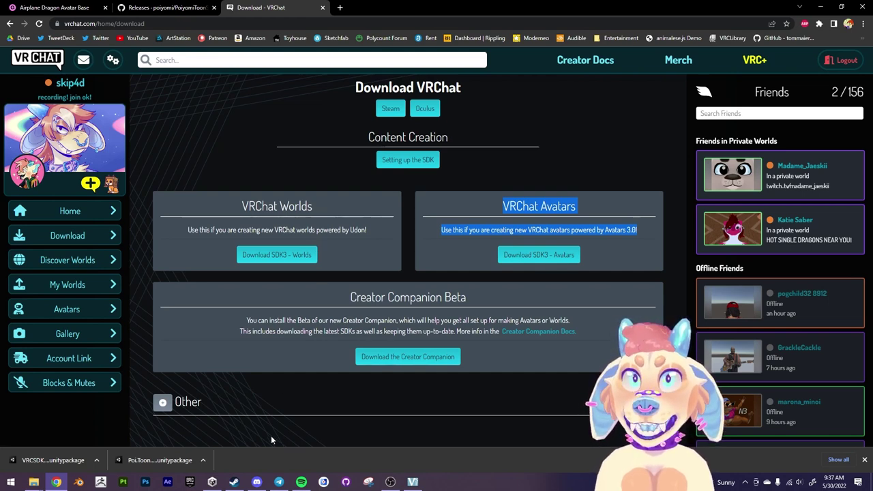
Step: Bring Unity Hub up from the taskbar over the VRChat website
left_click(212, 482)
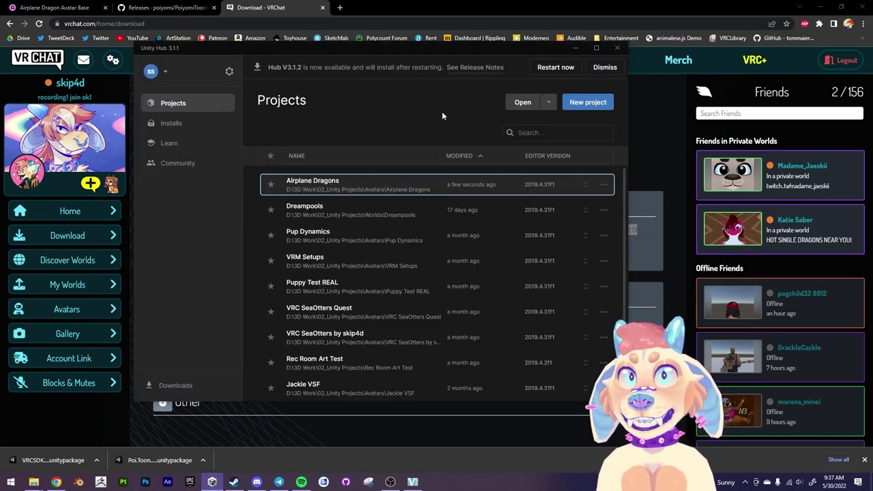
Step: Create a new 3D project named 'Airplane Dragon Tutorial' on Unity editor 2019.4.31f1
left_click(601, 102)
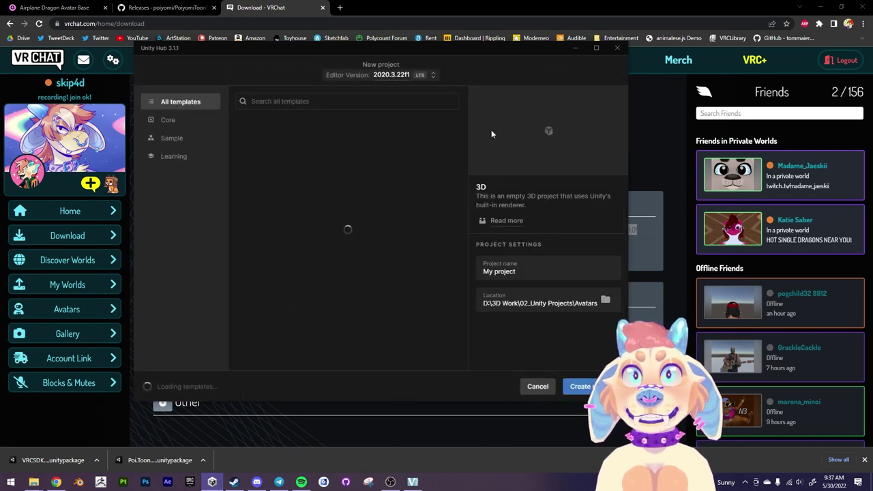
left_click(434, 75)
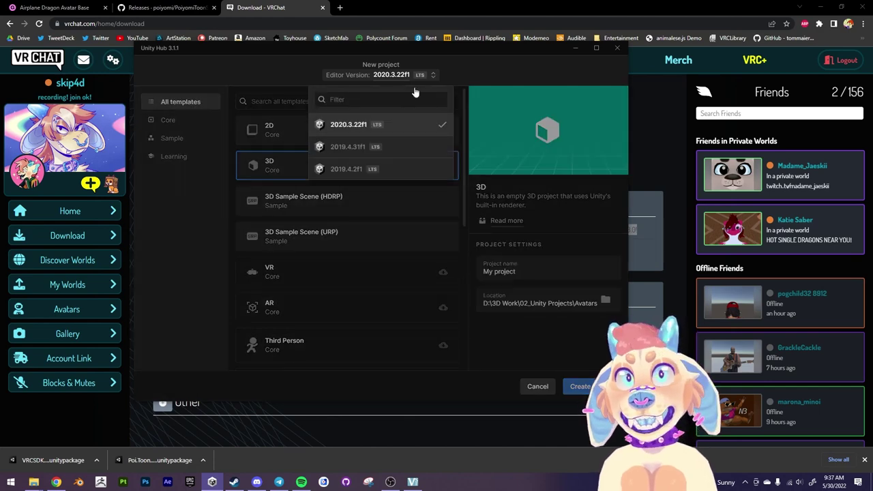
left_click(352, 150)
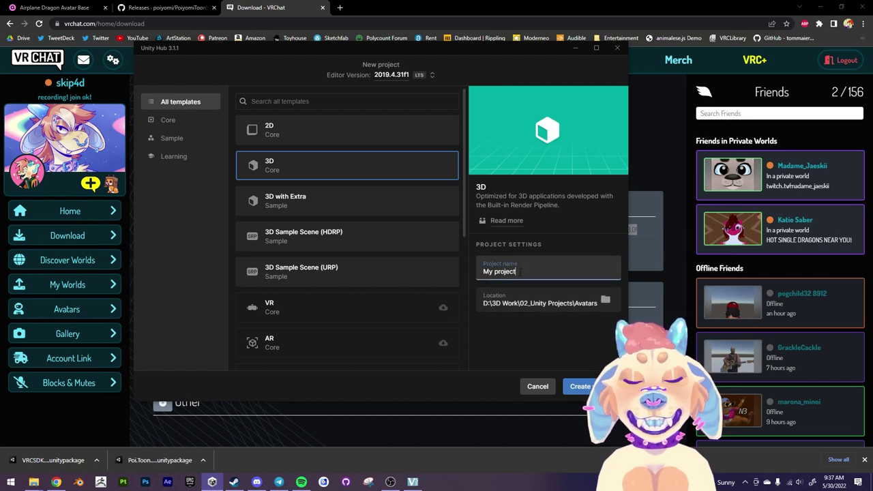
type("Airplane Dragon Tutorial")
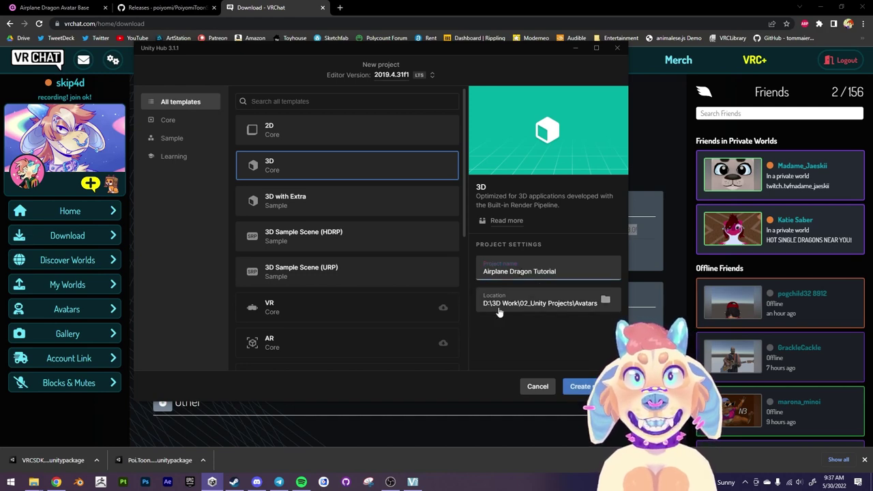
left_click(581, 386)
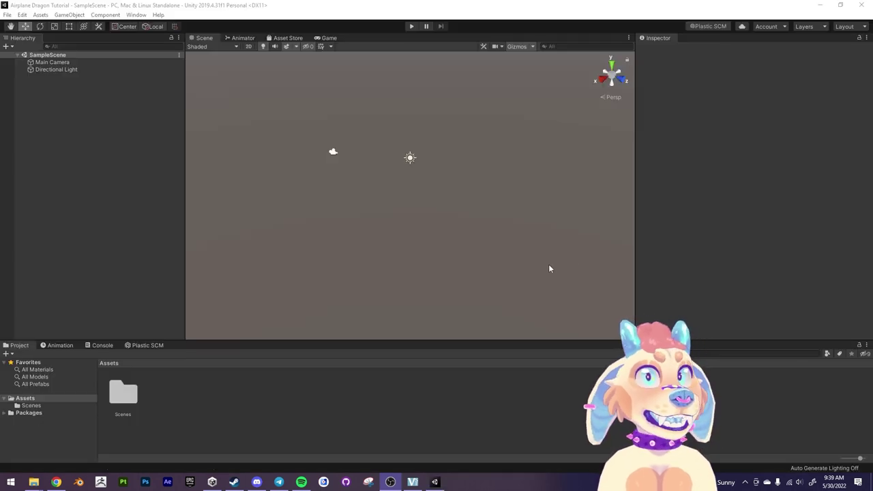
Step: Import the VRCSDK3-AVATAR-2022.05.27.22.49_Public custom package from the Downloads folder with all its files
right_click(188, 399)
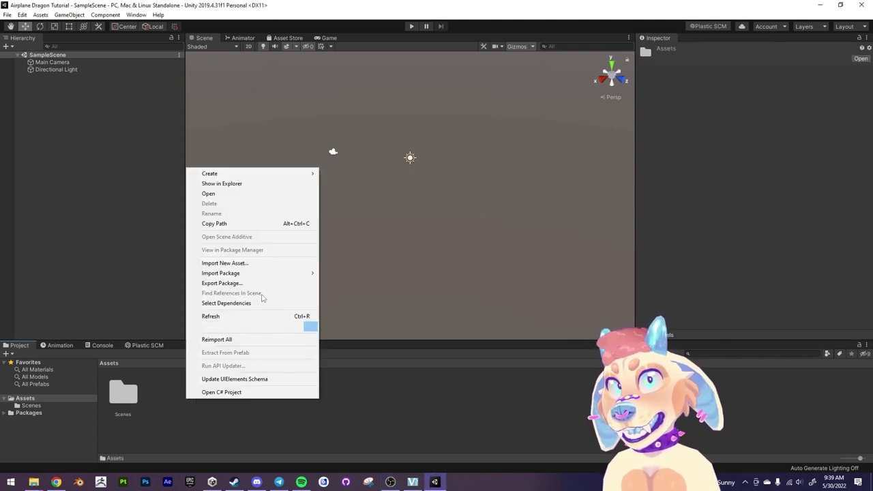
mouse_move(310, 273)
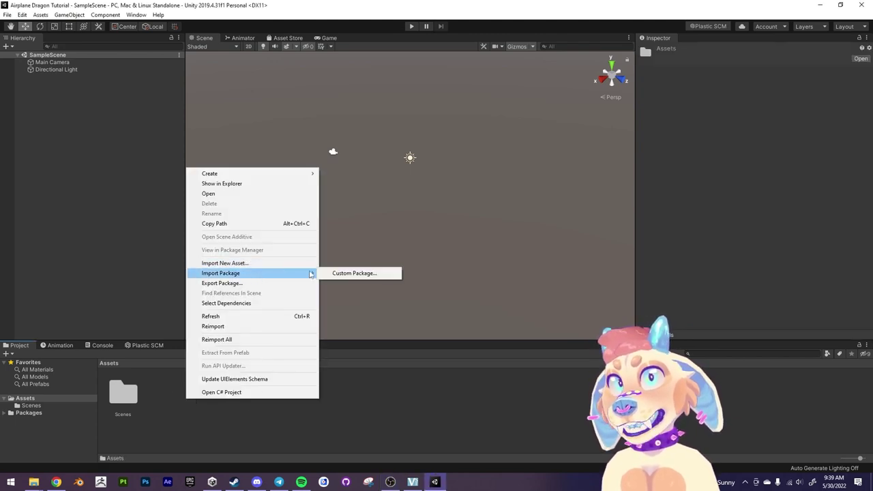
left_click(384, 274)
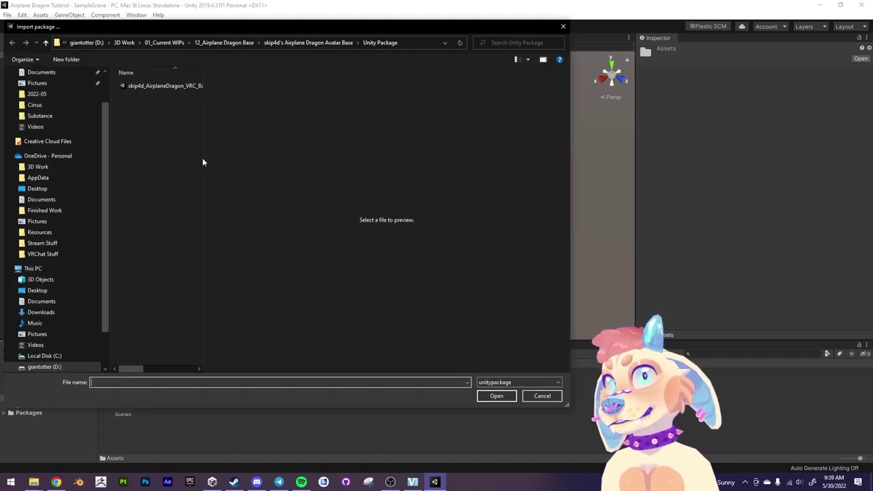
scroll(38, 147, "up", 2)
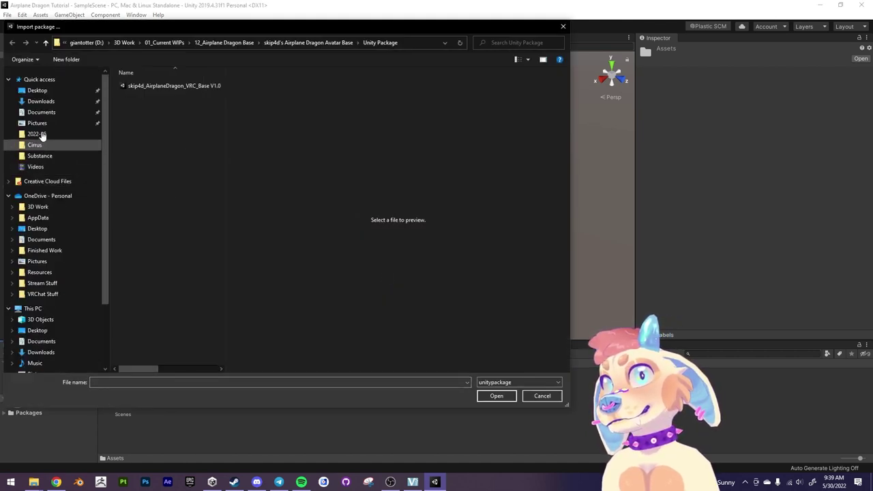
left_click(37, 90)
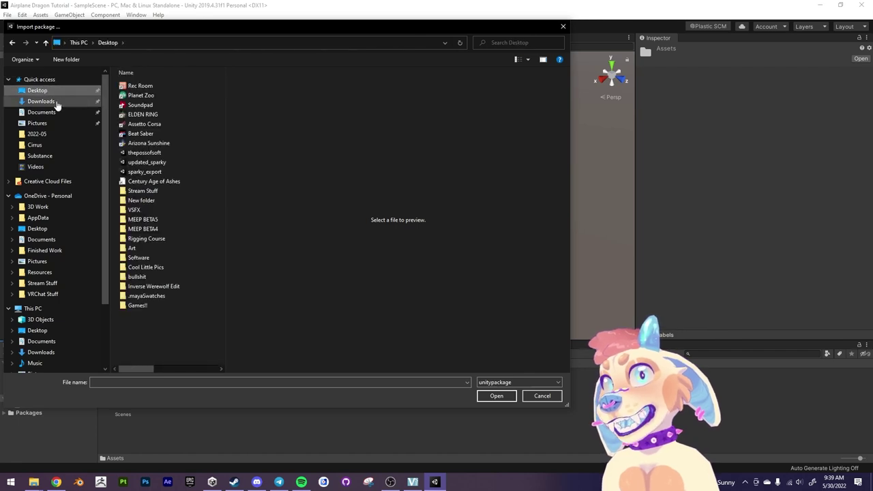
left_click(57, 103)
left_click(195, 92)
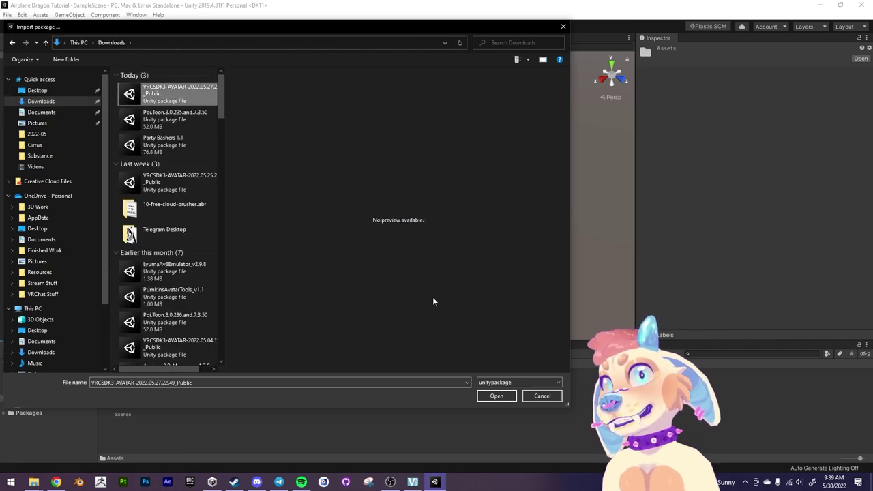
left_click(496, 396)
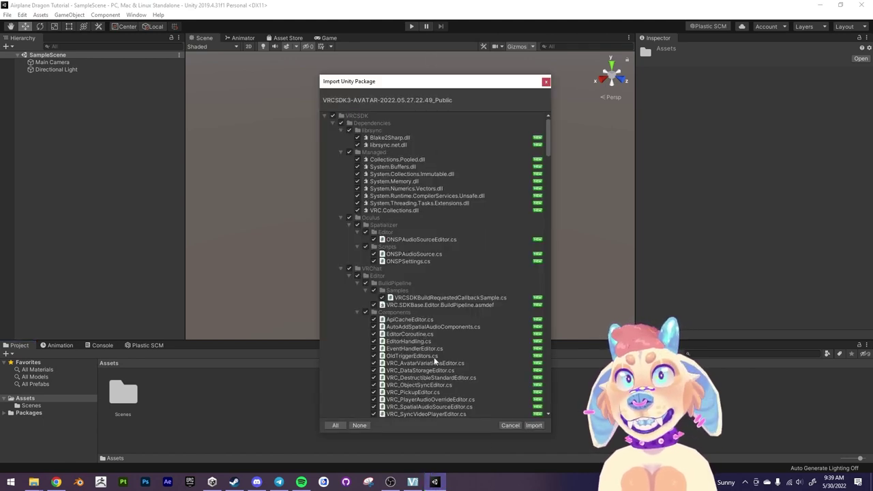
scroll(515, 374, "down", 10)
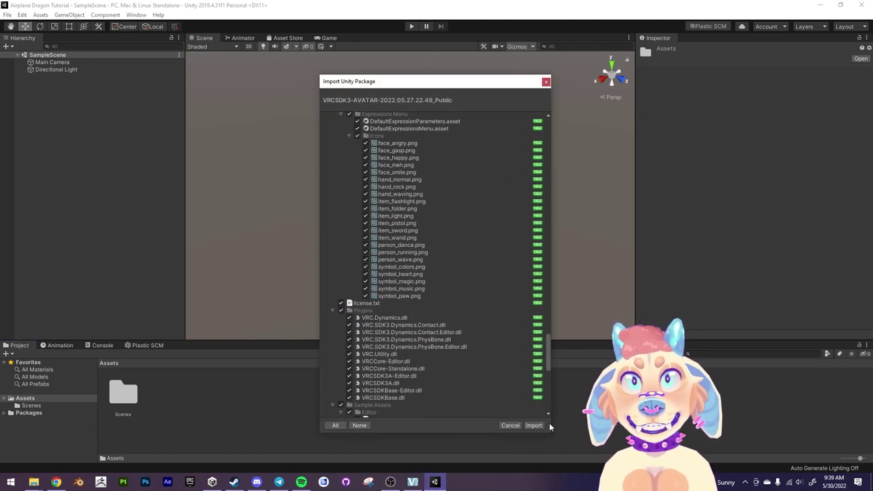
left_click(534, 425)
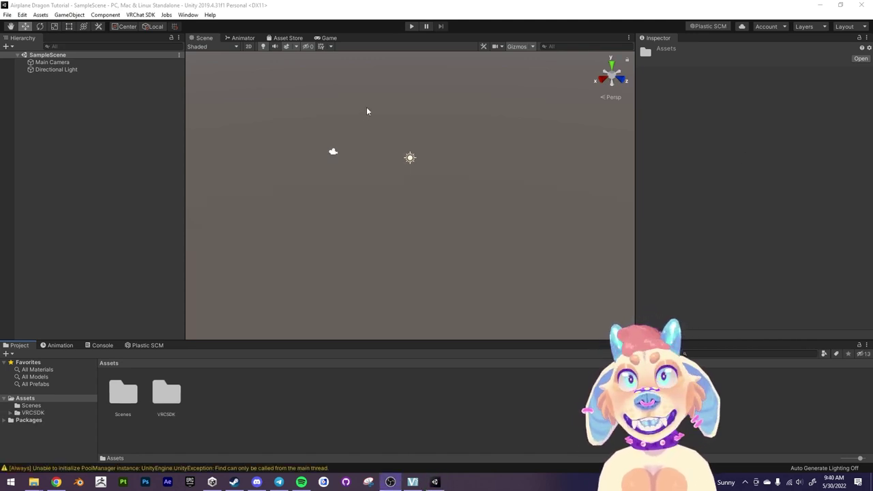
Step: Open the VRChat SDK Control Panel, dock it beside the Inspector, and return to the Inspector
left_click(148, 16)
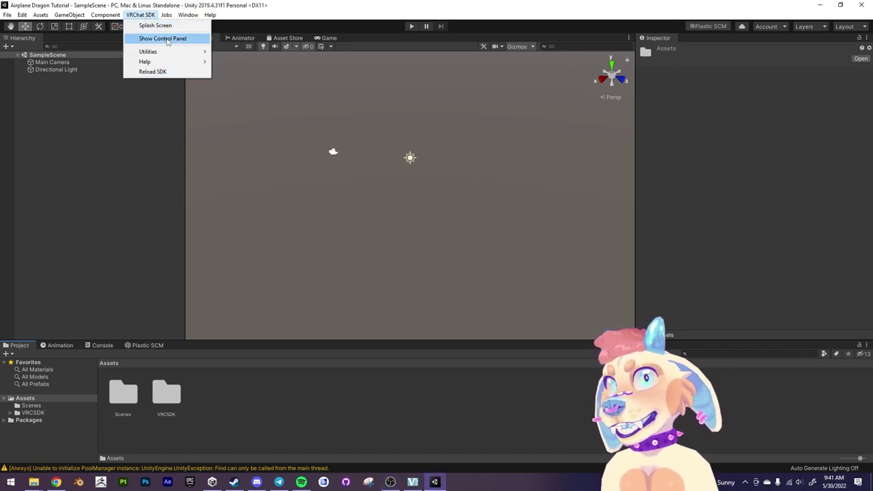
left_click(160, 40)
left_click_drag(420, 58, 690, 53)
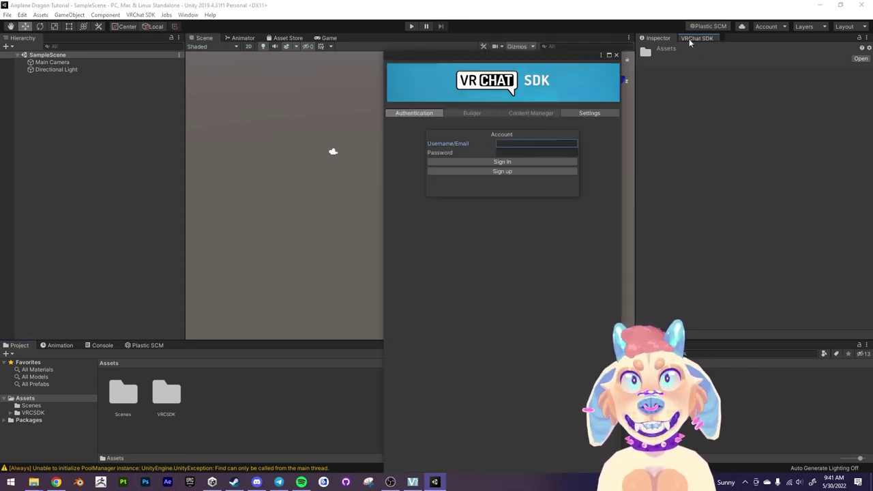
left_click_drag(690, 42, 691, 42)
left_click(658, 38)
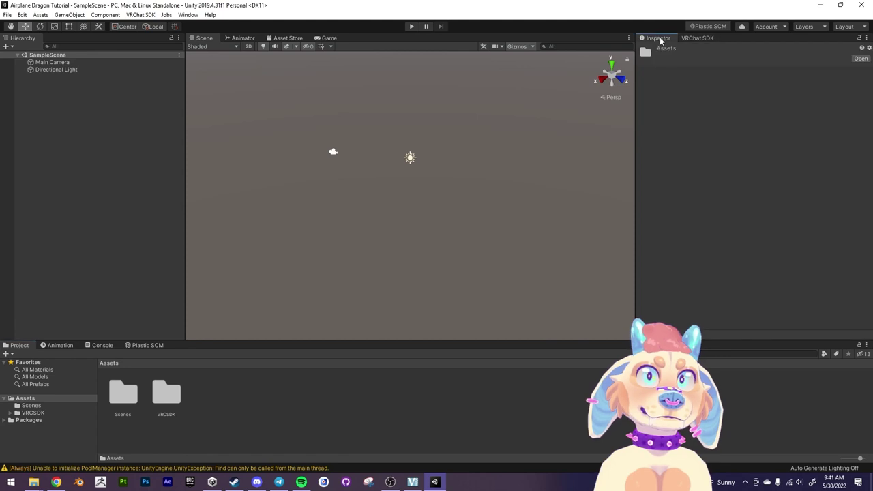
Step: Import the Poi.Toon.8.0.295.and.7.3.50 custom package from Downloads with all its files
right_click(227, 392)
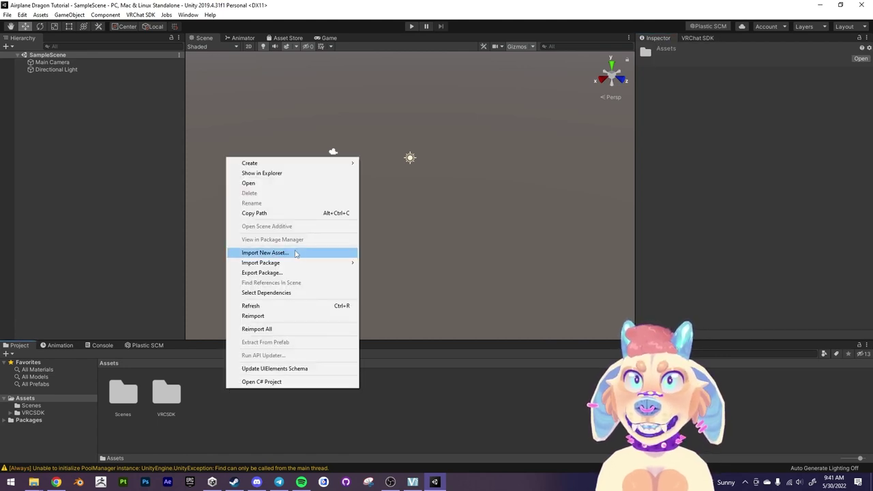
mouse_move(298, 263)
left_click(402, 263)
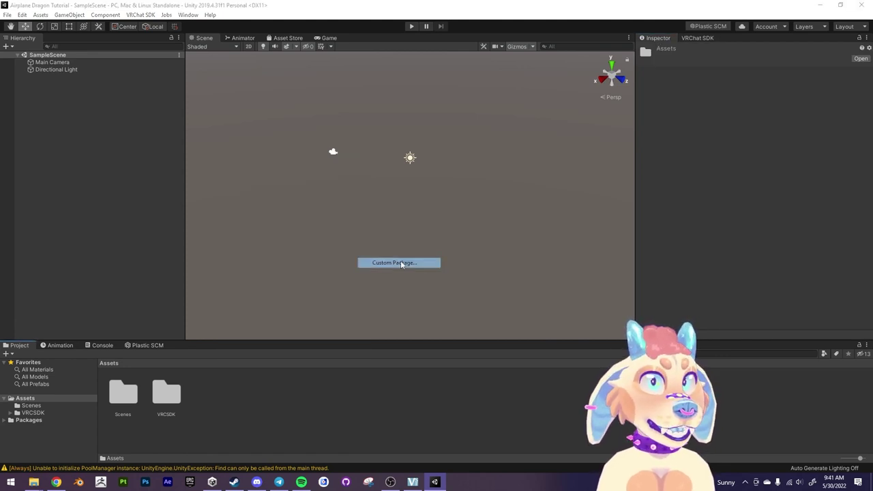
left_click(195, 117)
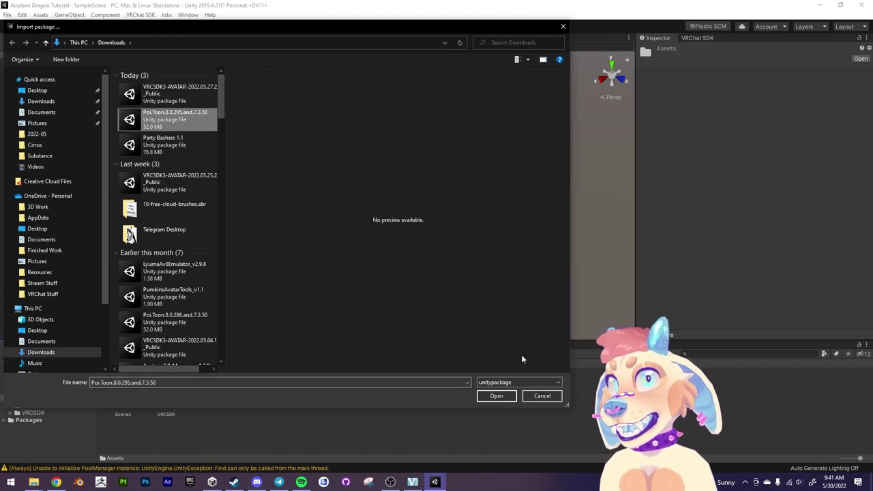
left_click(496, 396)
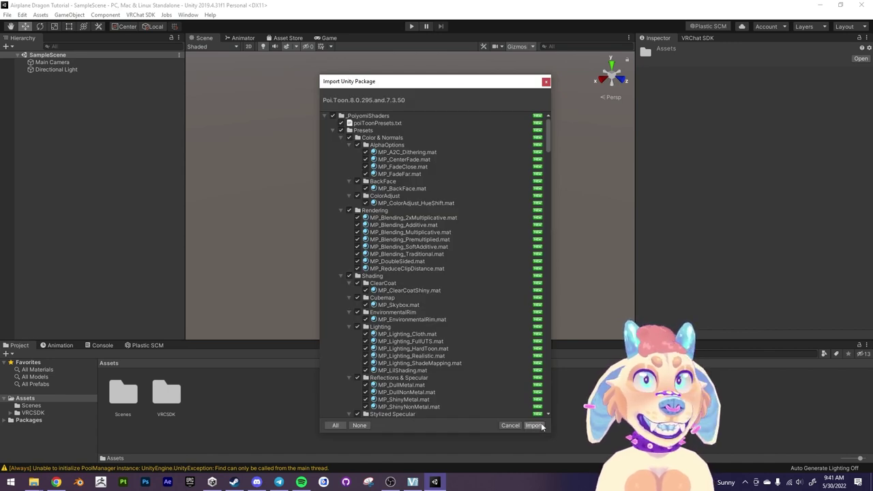
left_click(534, 426)
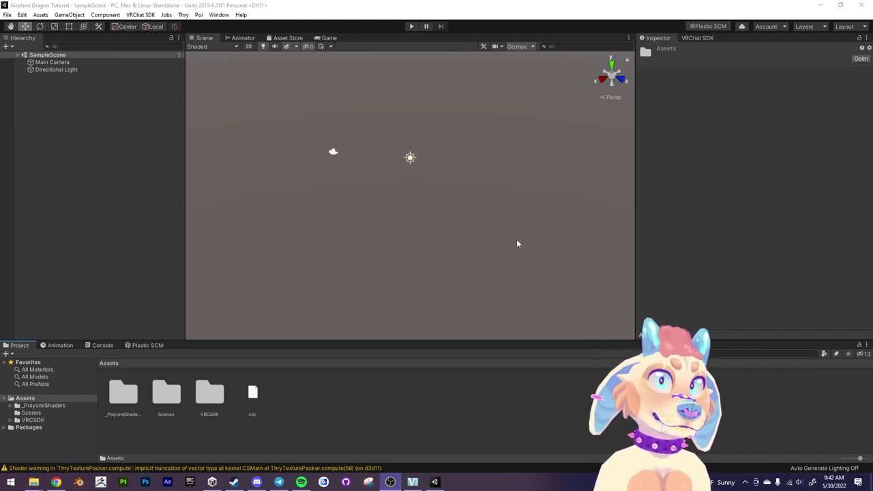
Step: Import the skip4d_AirplaneDragon_VRC_Base V1.0 package from the 12_Airplane Dragon Base Unity Package folder
right_click(319, 408)
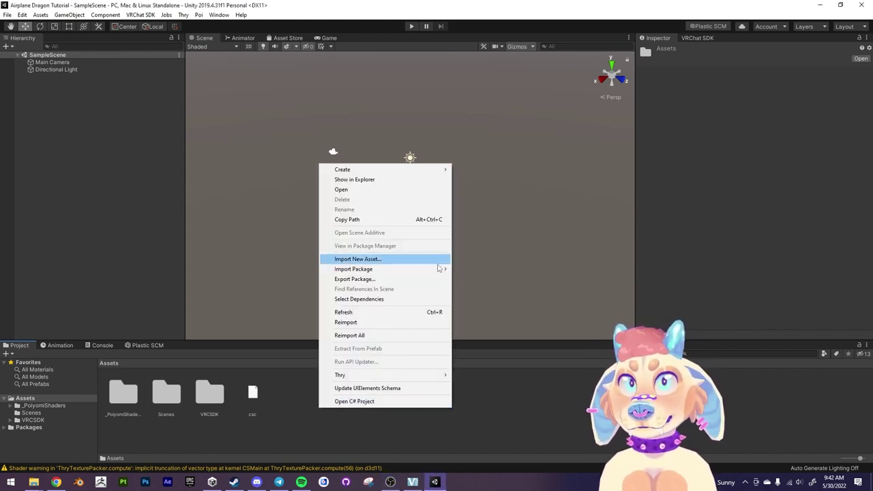
mouse_move(432, 270)
left_click(485, 270)
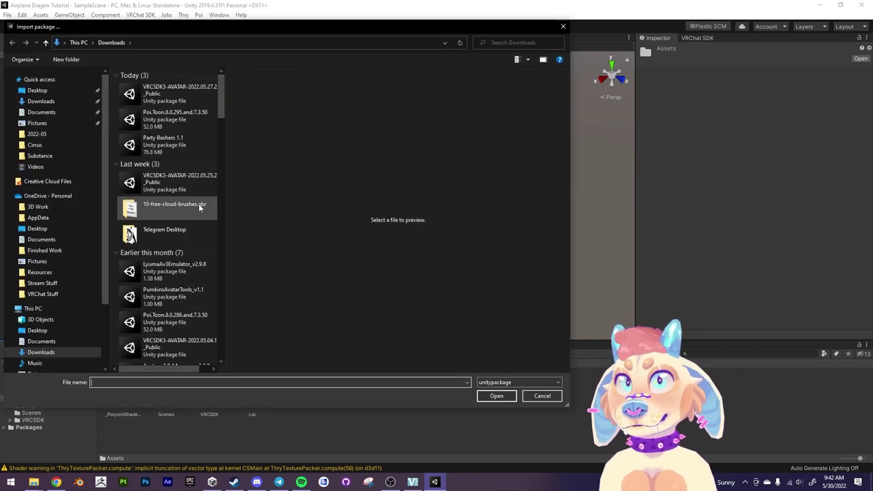
left_click(36, 145)
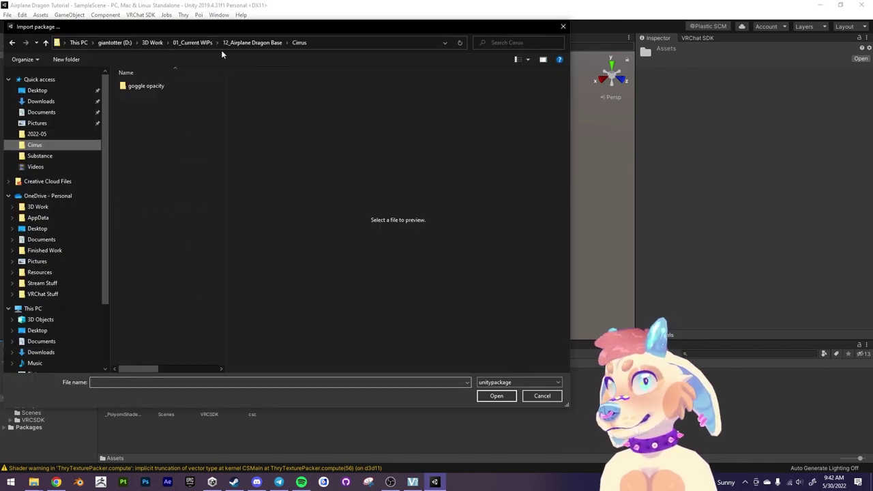
left_click(180, 42)
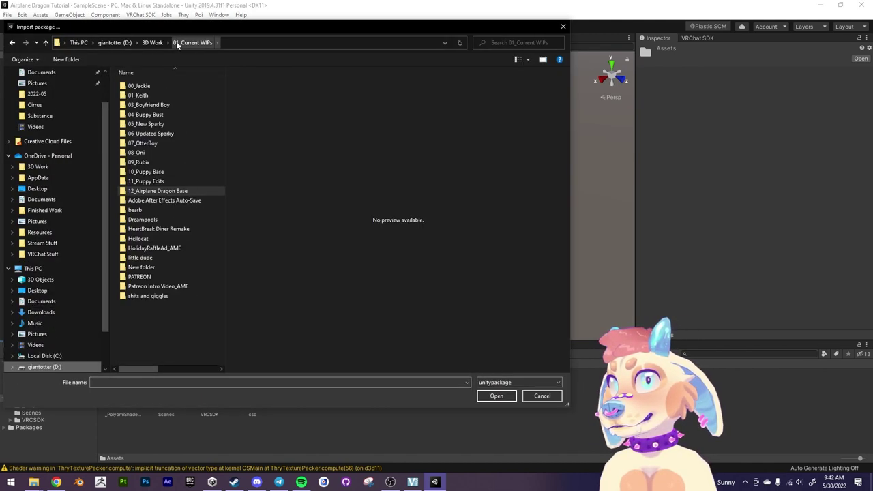
double_click(157, 191)
double_click(175, 153)
double_click(144, 104)
left_click(162, 86)
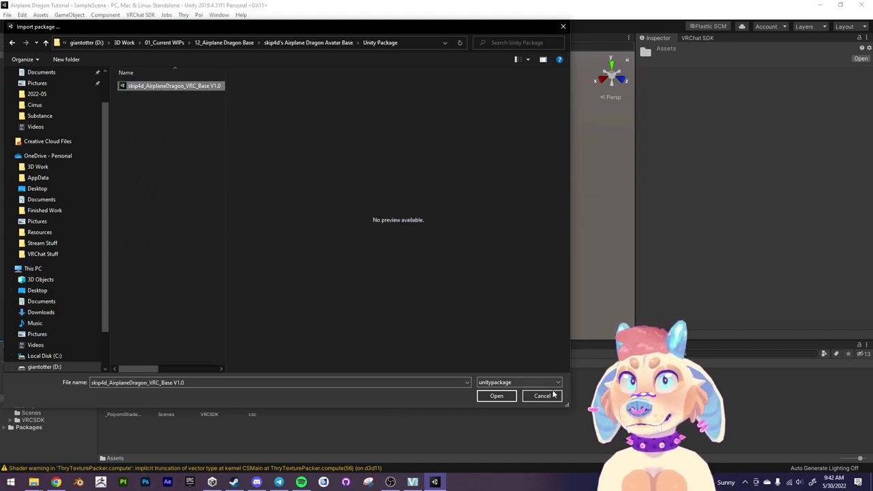
left_click(497, 395)
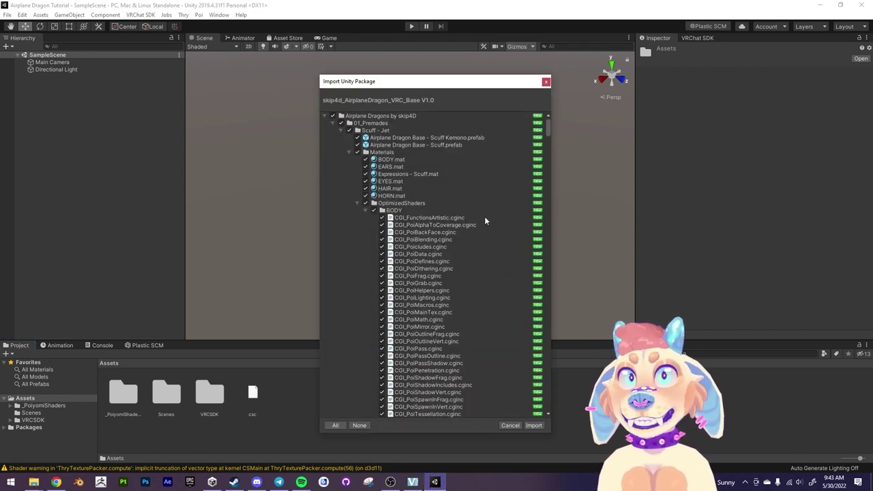
left_click(534, 425)
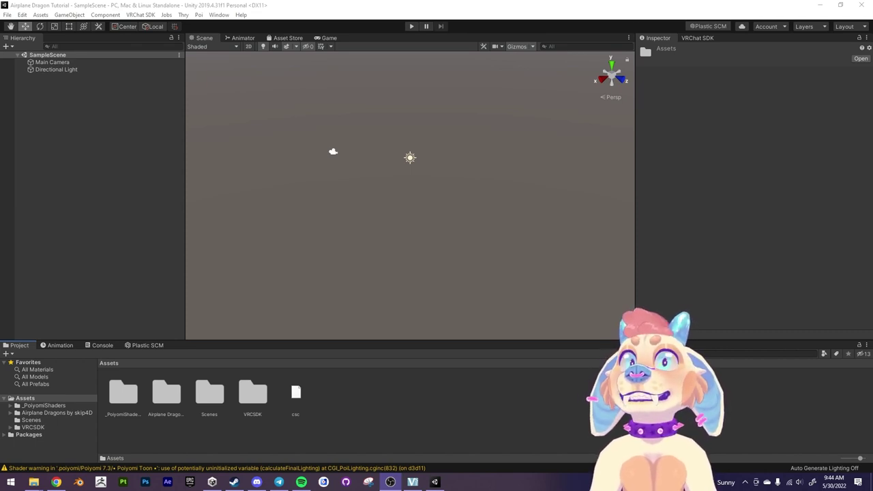
Step: Open the Airplane Dragons by skip4D folder and its Airplane Dragons scene
left_click(172, 394)
double_click(172, 394)
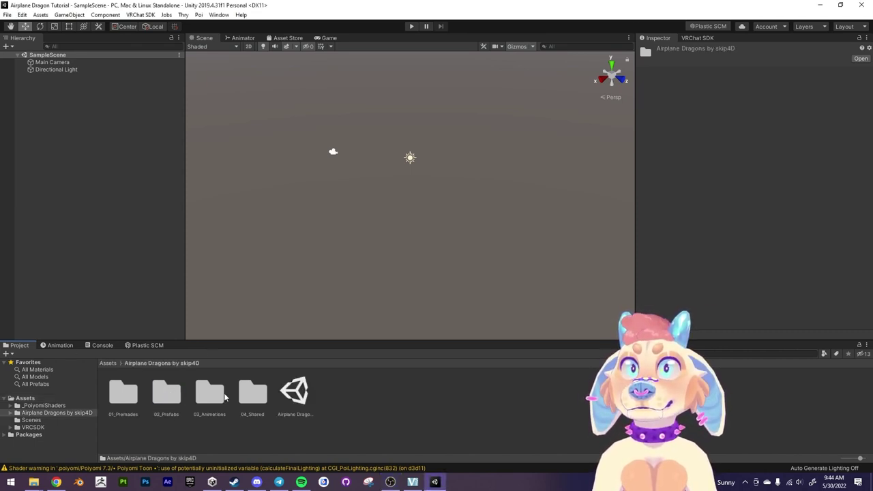
left_click(296, 394)
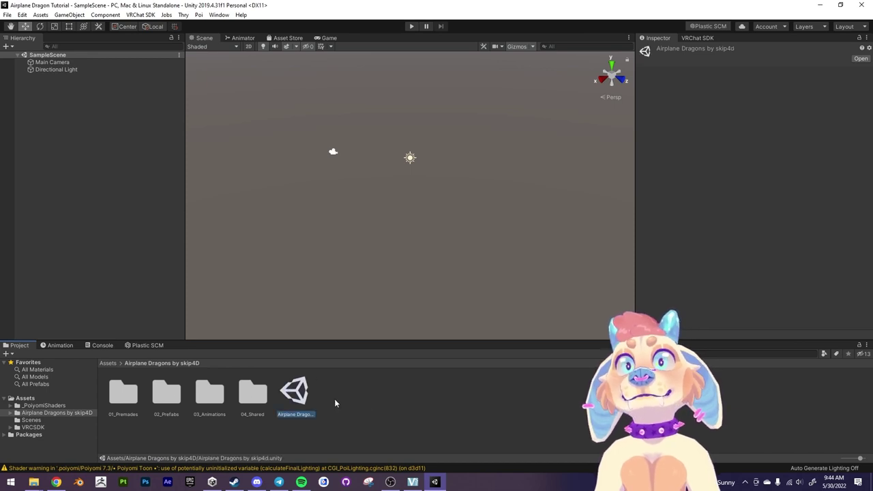
double_click(297, 395)
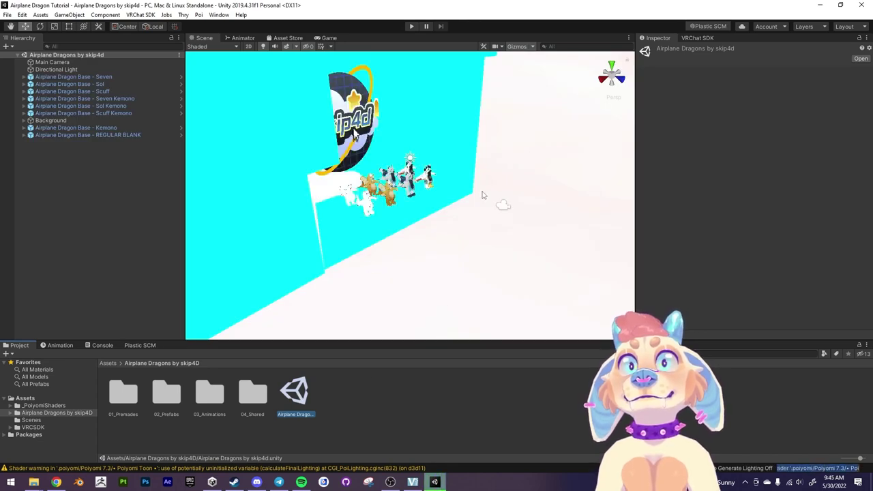
Step: Orbit and zoom the Scene view around the dragon bases, selecting the Sol dragon
left_click_drag(556, 259, 412, 191, "alt")
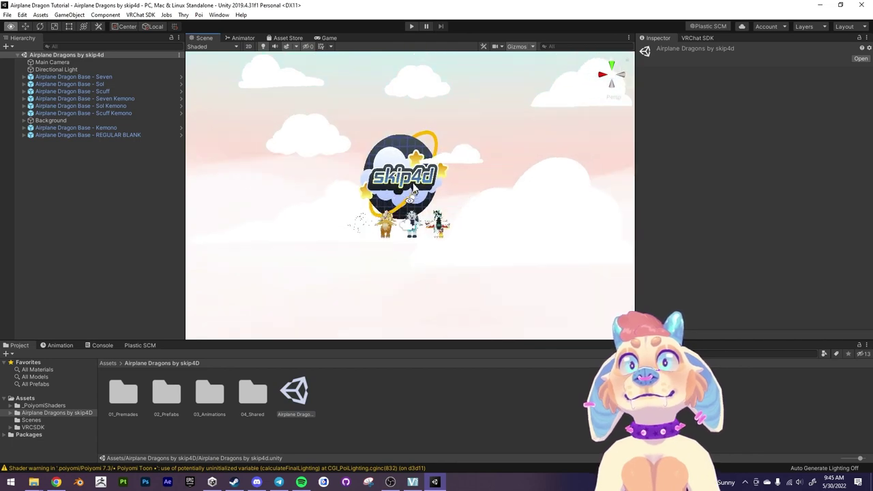
scroll(412, 191, "up", 5)
left_click_drag(439, 156, 400, 81, "alt")
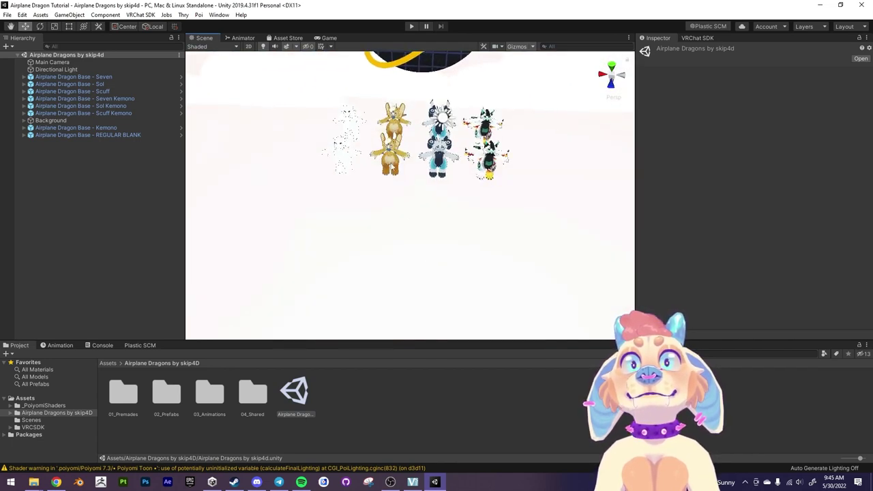
left_click(409, 174)
scroll(413, 179, "up", 3)
left_click_drag(413, 179, 425, 117, "alt")
scroll(483, 102, "up", 2)
left_click_drag(483, 102, 403, 88, "alt")
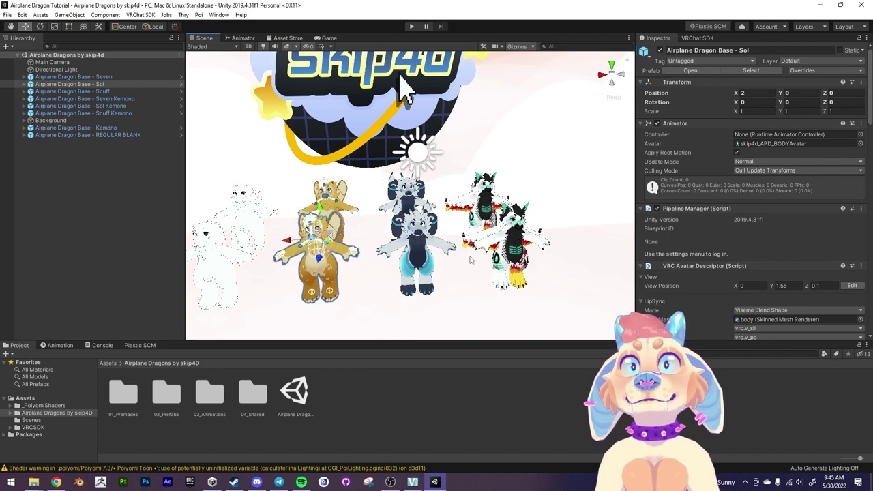
left_click_drag(247, 295, 431, 134, "alt")
left_click(410, 251)
left_click_drag(410, 251, 481, 331, "alt")
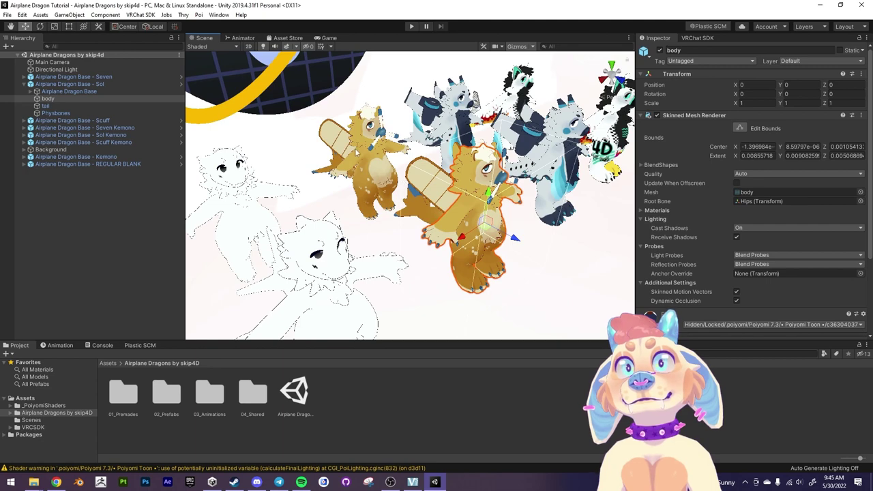
left_click(368, 170)
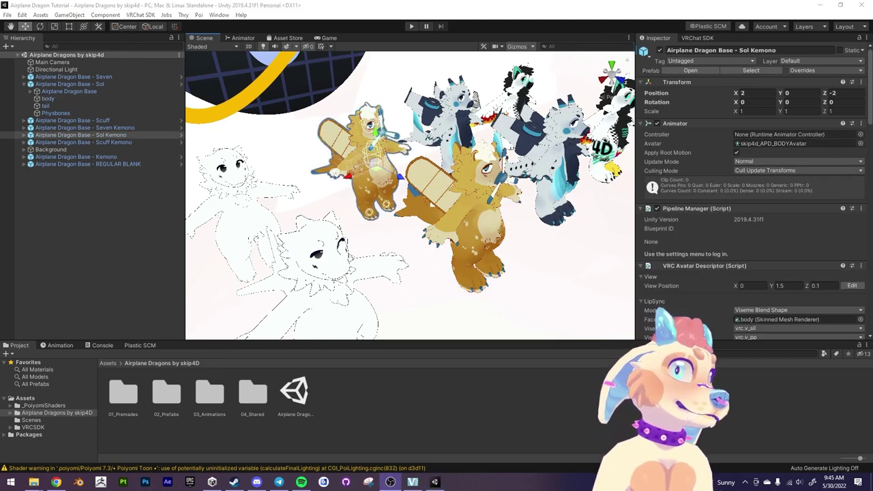
left_click_drag(531, 258, 487, 241, "alt")
left_click_drag(312, 55, 528, 69, "alt")
left_click_drag(390, 267, 382, 247, "alt")
middle_click_drag(382, 247, 340, 238)
left_click_drag(340, 238, 376, 232, "alt")
left_click(375, 313)
left_click_drag(478, 106, 452, 244, "alt")
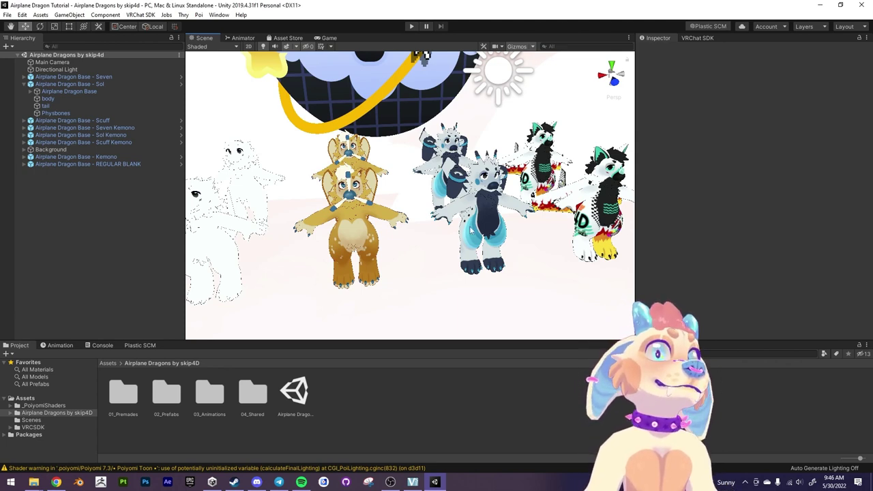
middle_click_drag(436, 215, 378, 237)
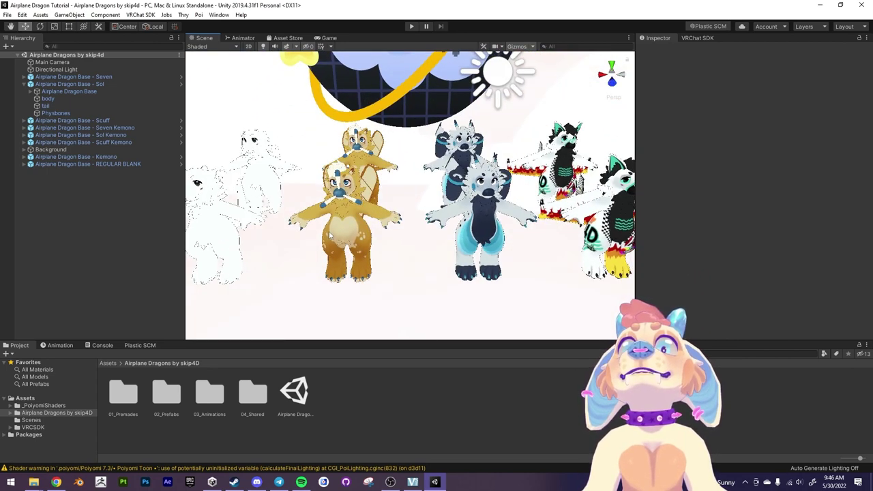
left_click(377, 236)
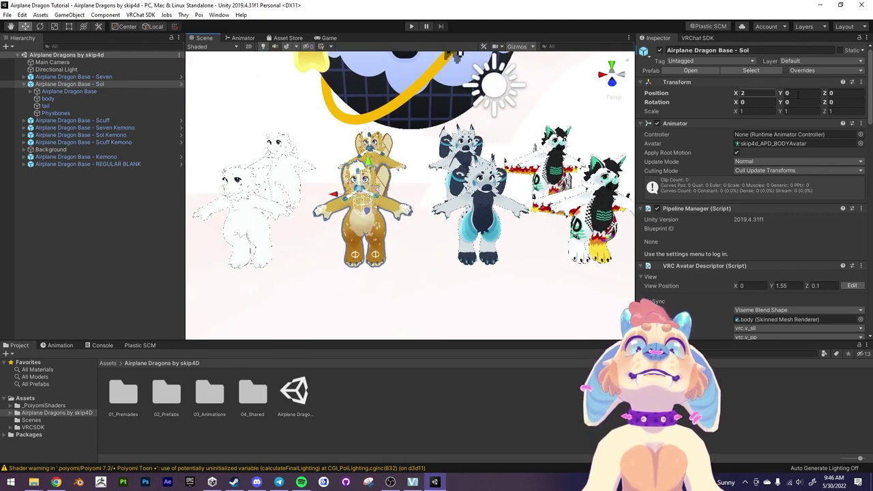
left_click(25, 84)
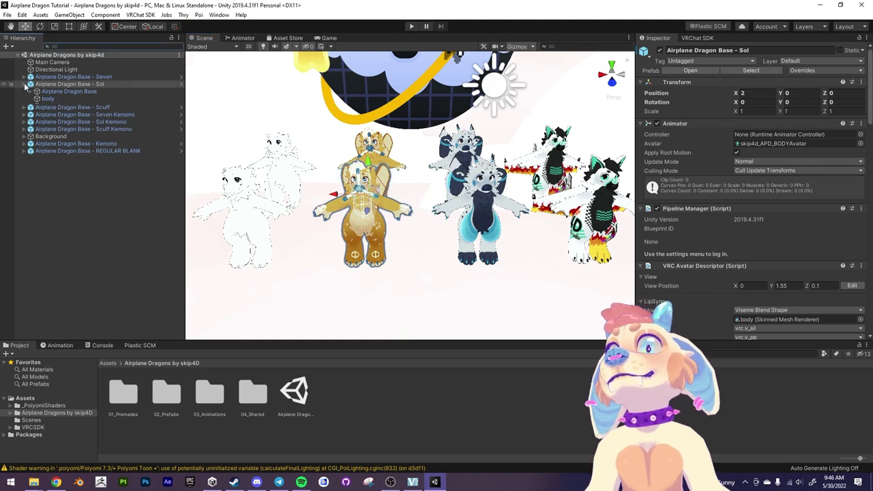
left_click(122, 134)
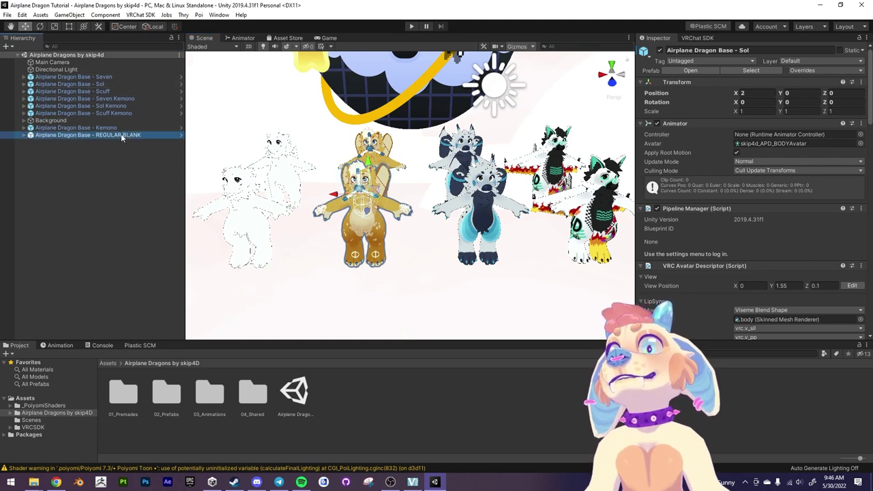
left_click(82, 127, "ctrl")
left_click(82, 113, "ctrl")
left_click(82, 105, "ctrl")
Step: Deactivate all the dragon bases except Sol
left_click(102, 91, "ctrl")
left_click(102, 98, "ctrl")
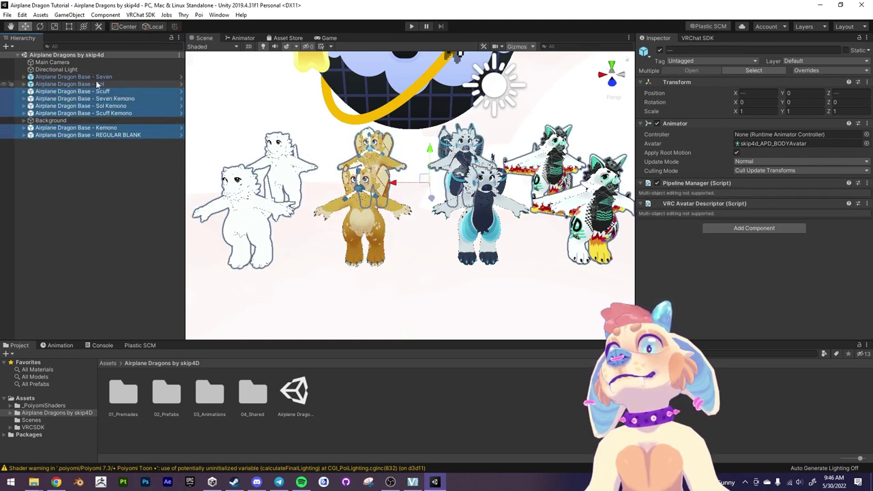
left_click(102, 84, "ctrl")
left_click(102, 76, "ctrl")
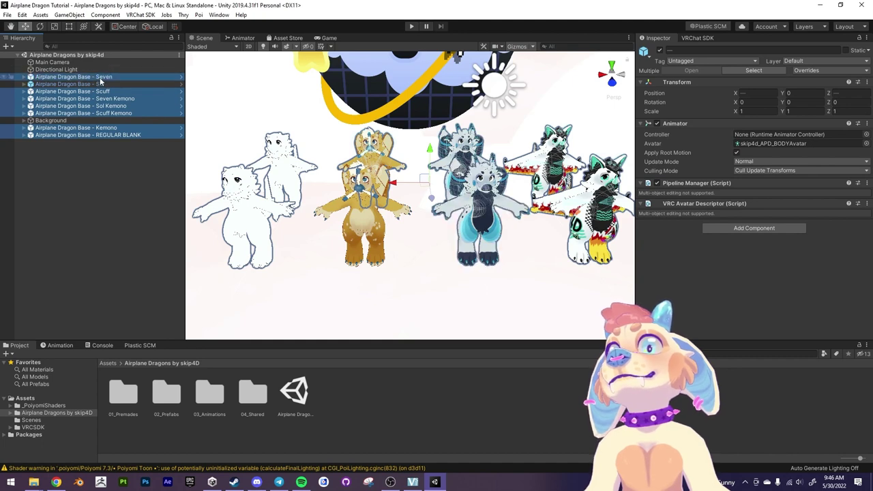
left_click(660, 50)
left_click(115, 84)
left_click(660, 50)
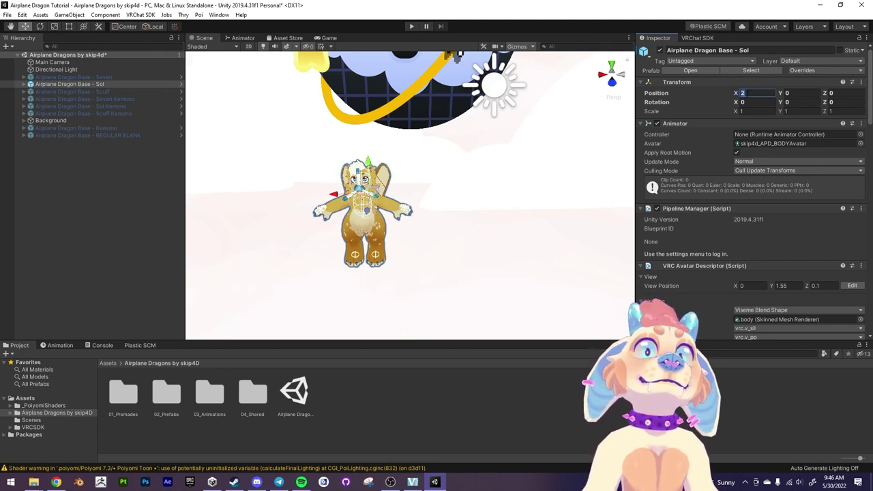
Step: Set Sol's Position X to 0 and bring up the VRChat SDK sign-in form
type("0")
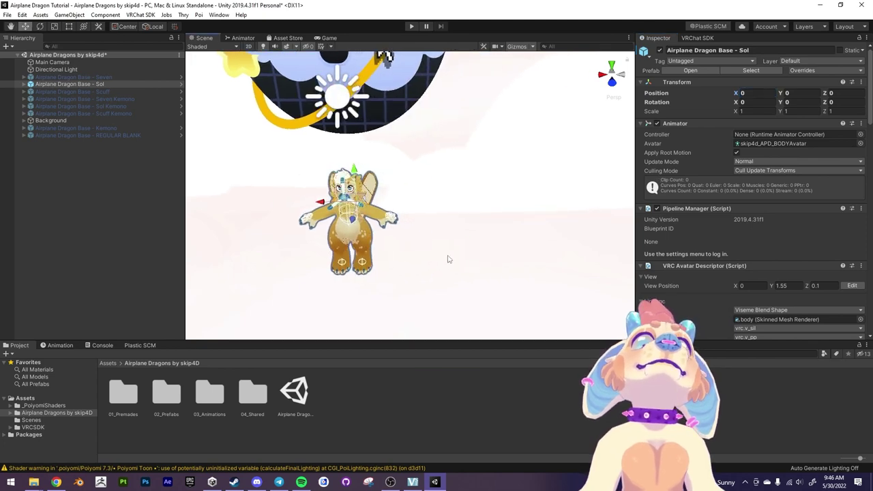
left_click(464, 257)
left_click(55, 84)
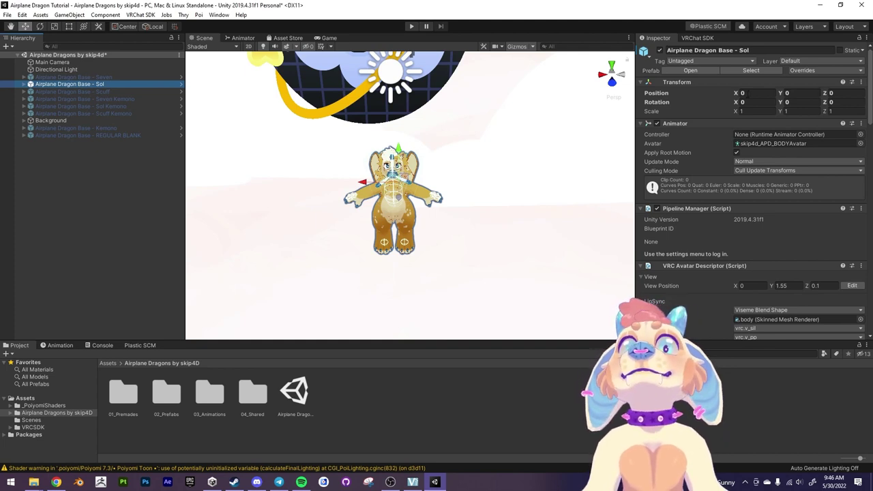
left_click(699, 38)
left_click(775, 127)
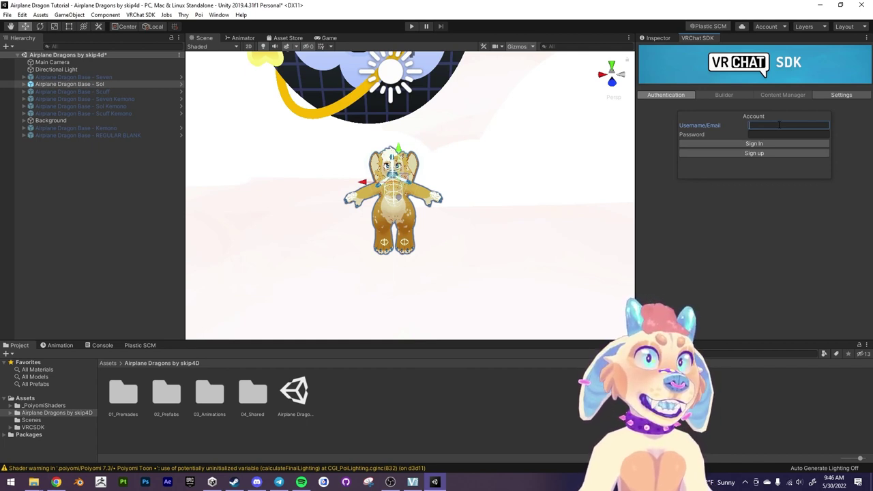
Step: Sign in to the VRChat SDK with the account username and password, then auto-fix the oversized Actions & Moods images
type("skip4d")
key("Tab")
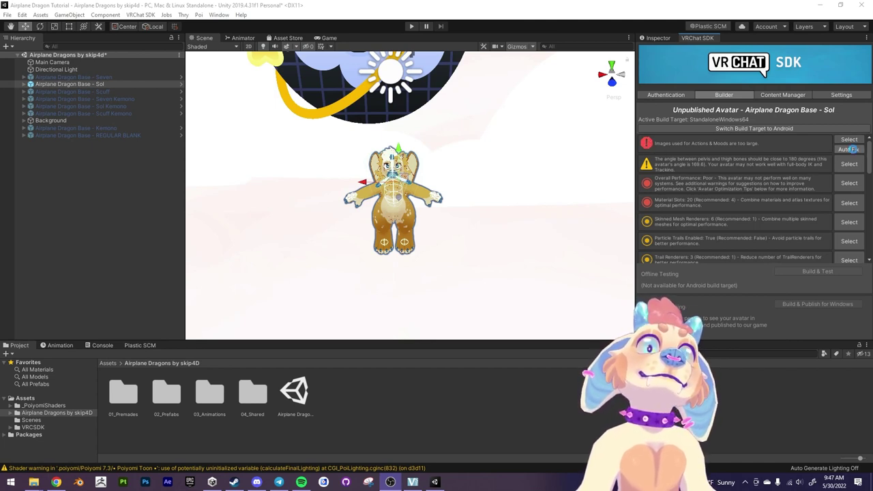
left_click(852, 149)
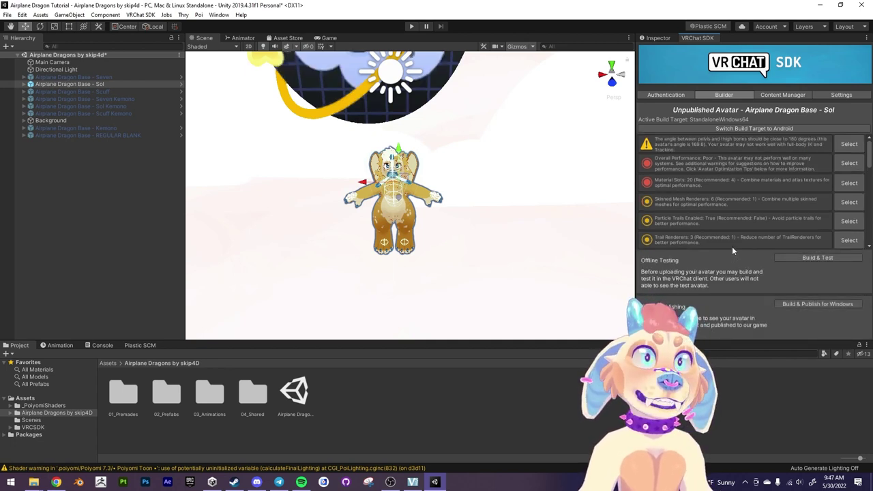
left_click_drag(507, 226, 395, 258, "alt")
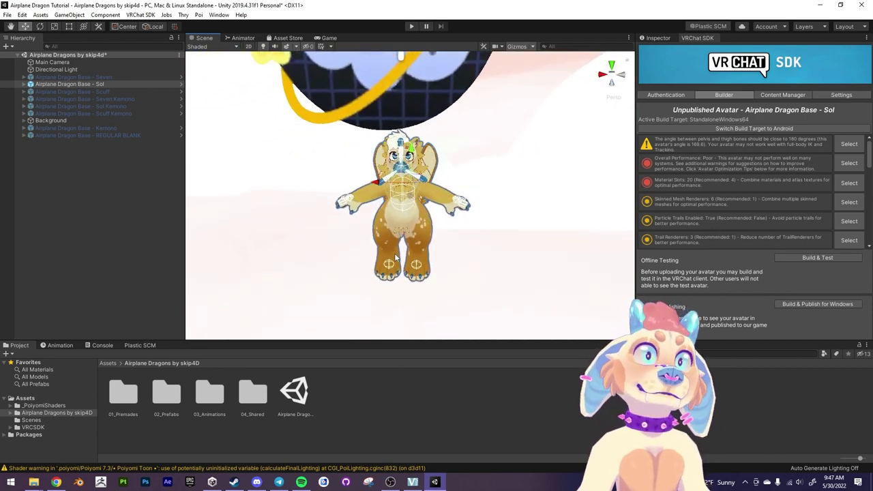
Step: Add the Sol premade prefab from 01_Premades > Sol - Propeller to the scene
left_click(659, 39)
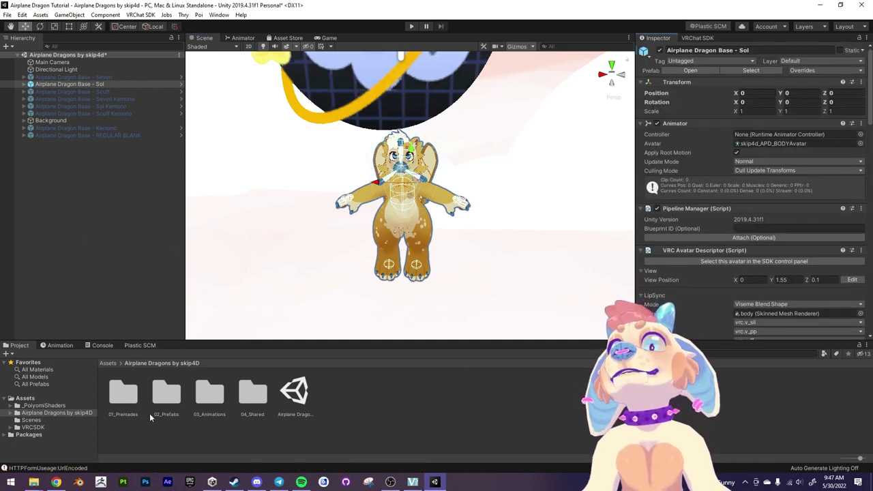
double_click(125, 396)
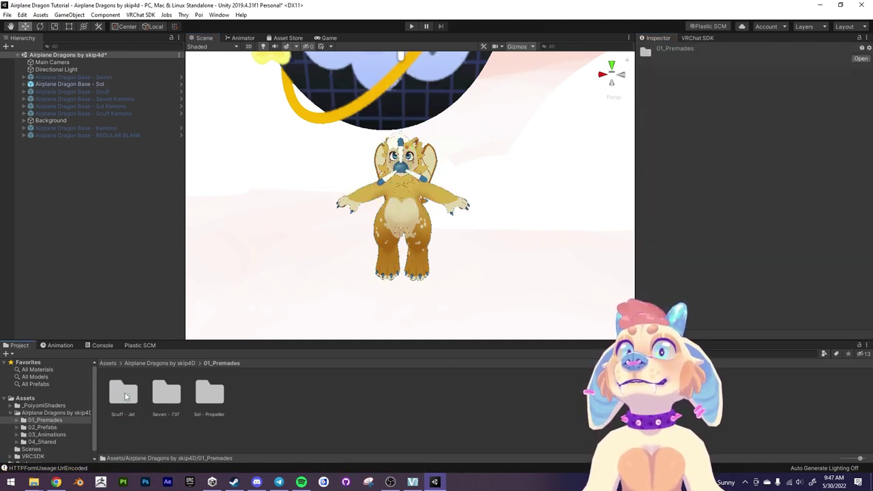
left_click(165, 363)
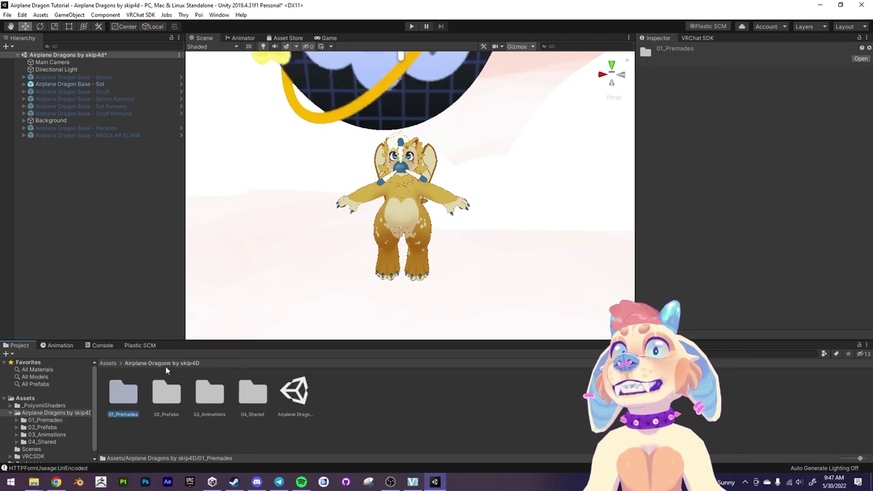
double_click(126, 398)
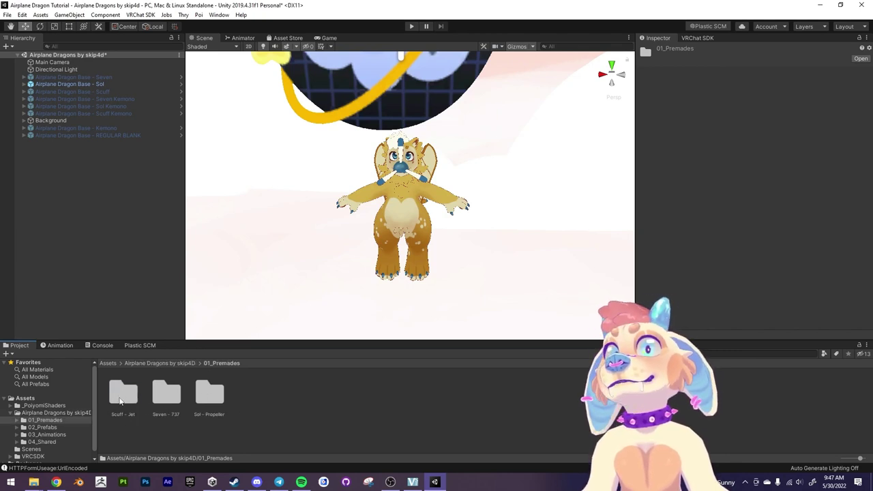
double_click(209, 395)
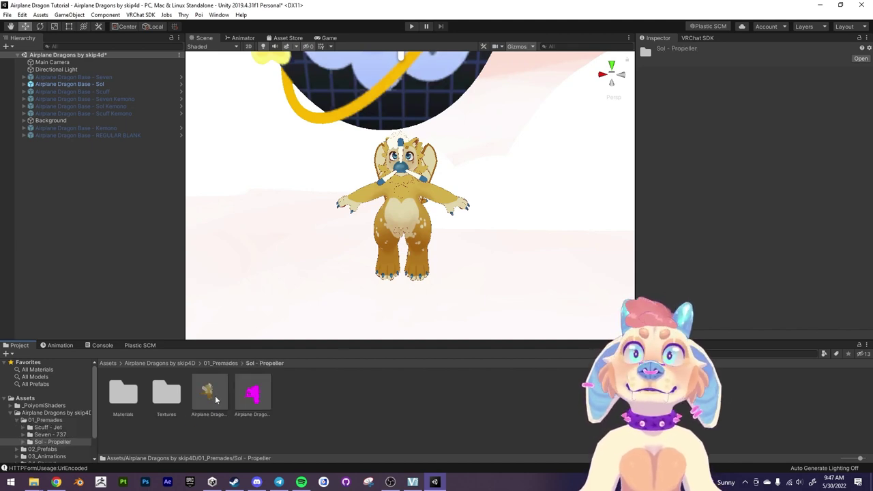
left_click_drag(253, 388, 72, 206)
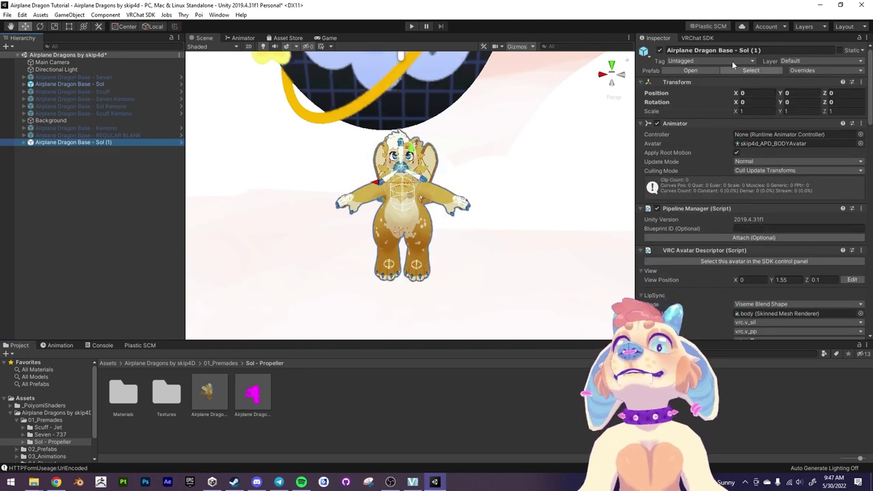
Step: Deactivate the original Sol avatar and delete the Sol (1) duplicate
left_click(116, 83)
left_click(661, 51)
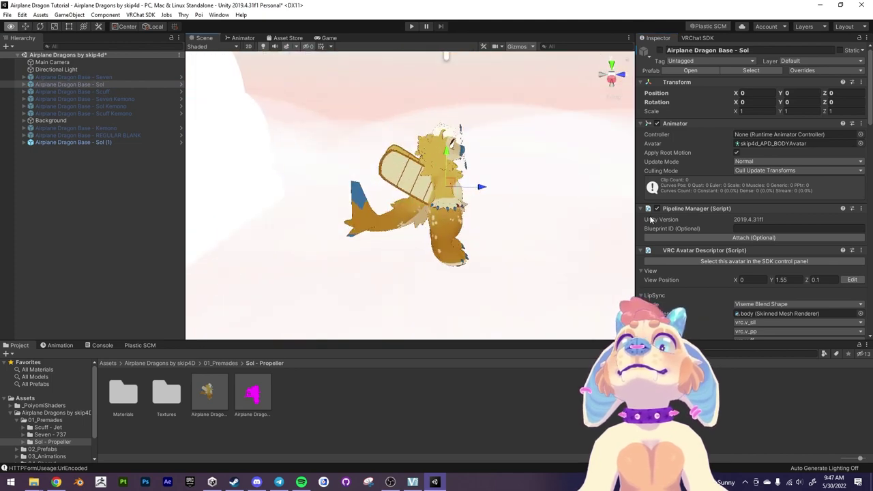
left_click(73, 142)
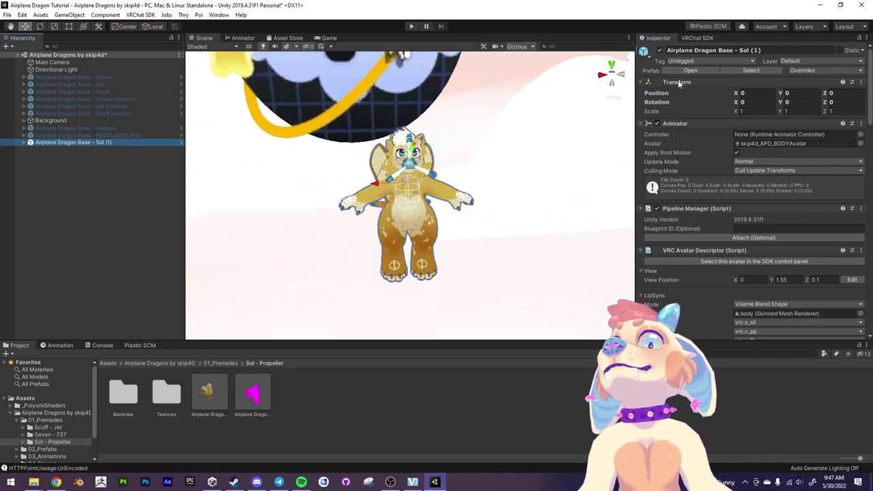
key("Delete")
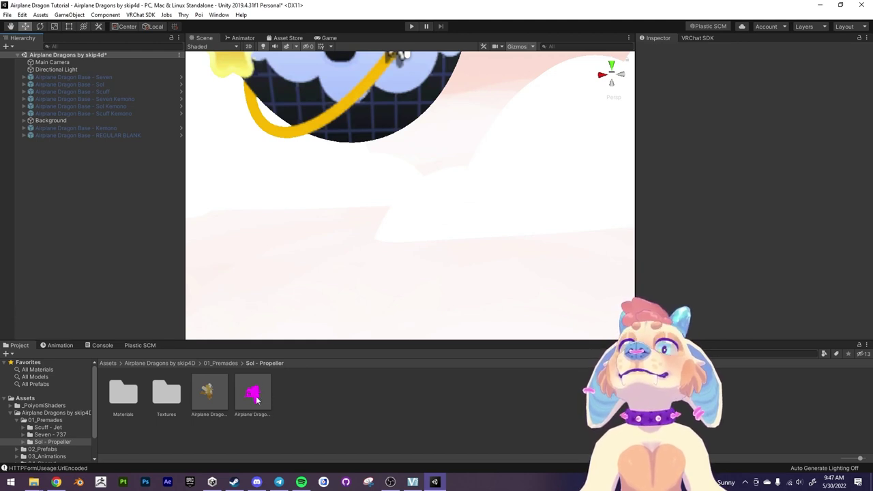
Step: Add the Seven prefab from 01_Premades > Seven - 737 to the scene
left_click(225, 363)
double_click(172, 397)
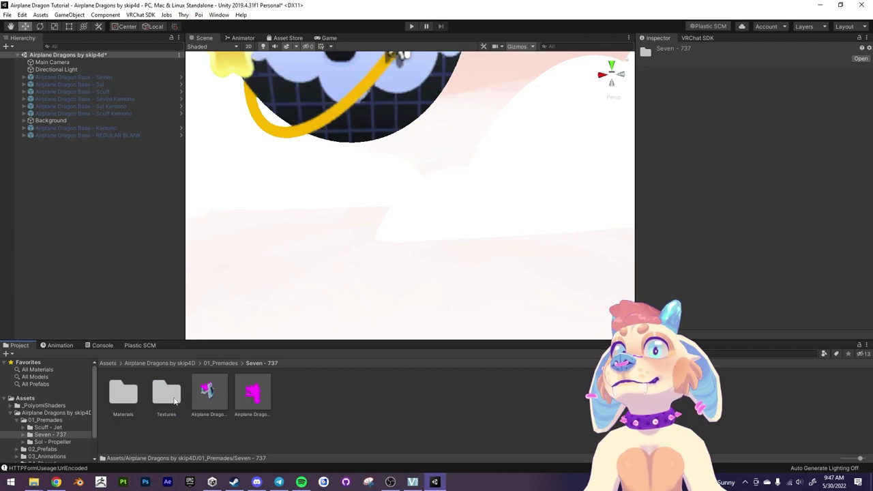
left_click_drag(263, 399, 163, 235)
left_click_drag(366, 261, 436, 238, "alt")
Step: Add the Seven Kemono prefab to the Hierarchy and deactivate the Seven (1) avatar
left_click_drag(207, 392, 89, 164)
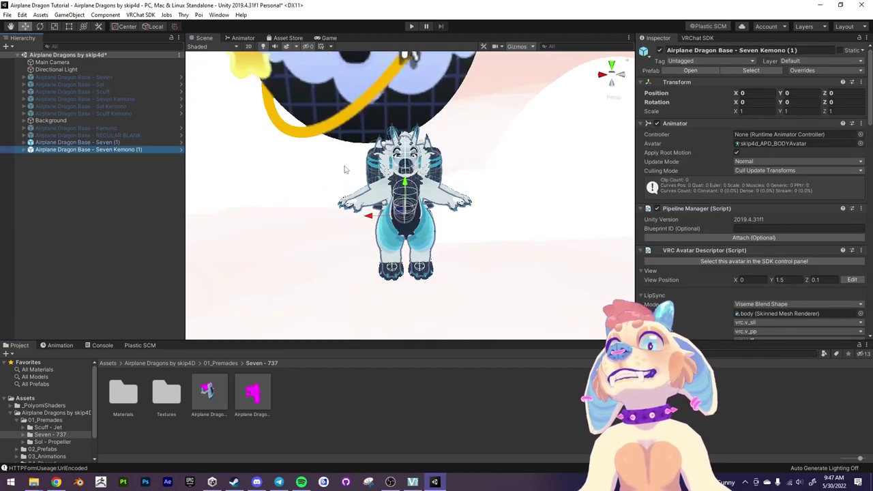
left_click(134, 142)
left_click(659, 51)
left_click_drag(521, 196, 519, 220, "alt")
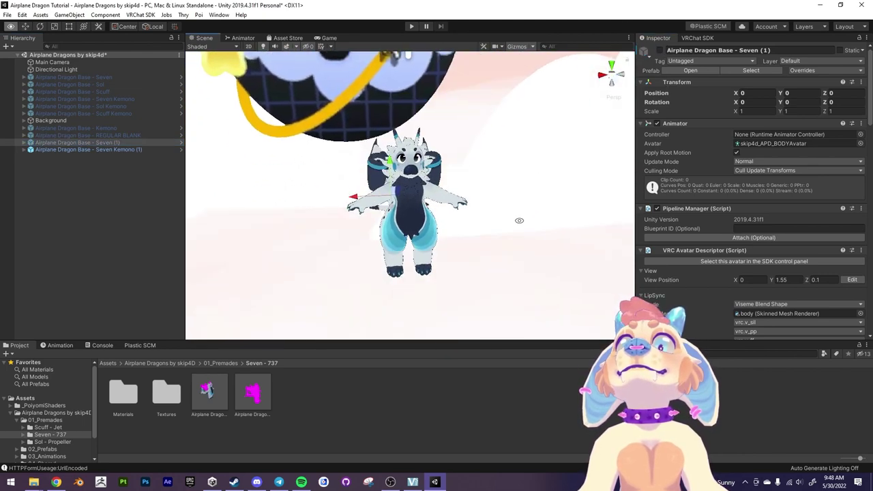
left_click(137, 150)
left_click(75, 142)
left_click(659, 50)
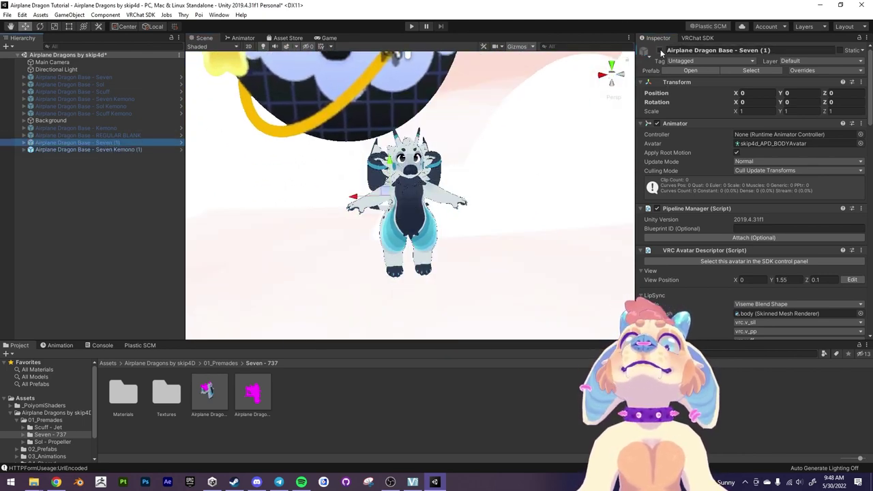
left_click_drag(474, 246, 657, 123, "alt")
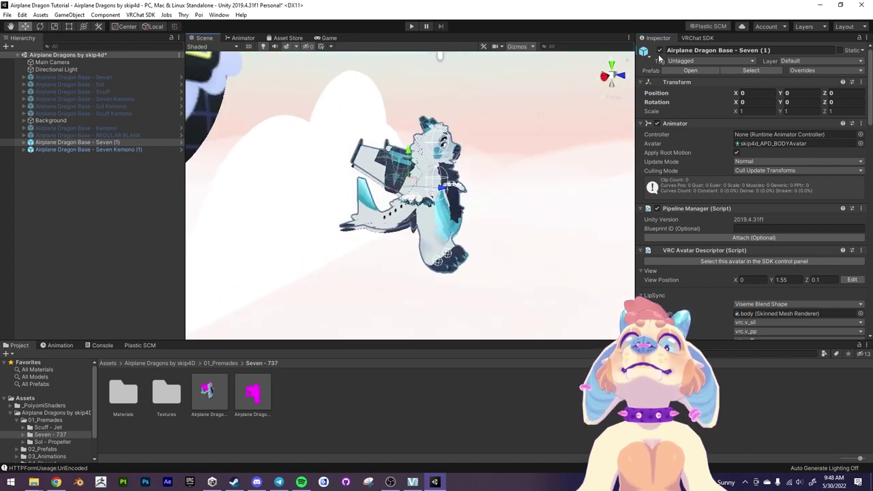
left_click(659, 51)
left_click_drag(478, 204, 382, 198, "alt")
Step: Set Seven Kemono (1)'s Transform Scale to 0.8 on X, Y and Z
left_click(139, 150)
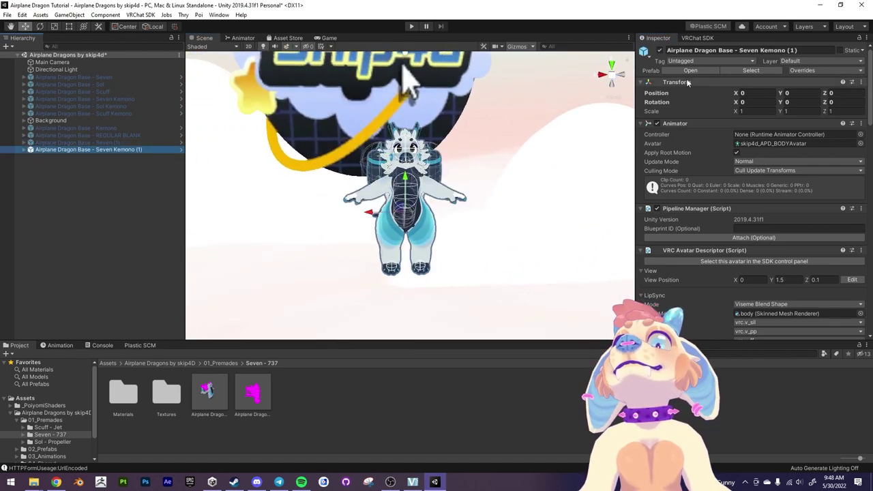
left_click(751, 110)
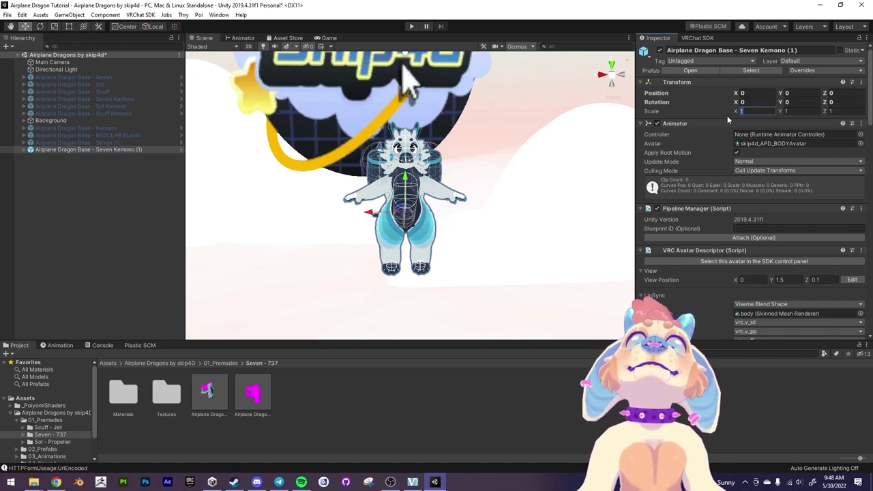
type(".8")
left_click(802, 111)
type(".8")
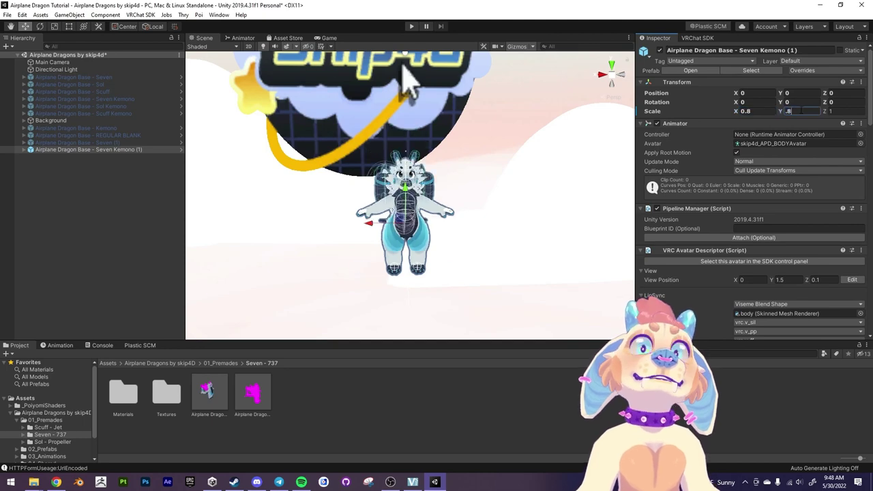
left_click(842, 111)
type(".8")
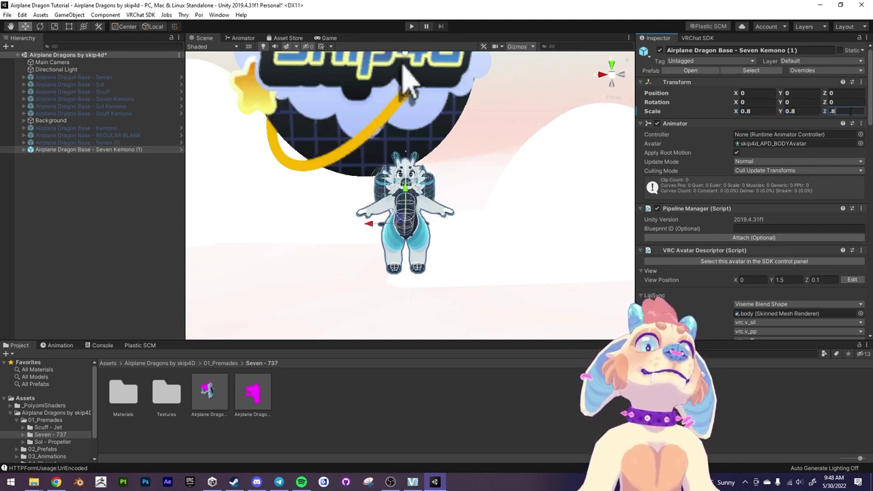
scroll(409, 78, "up", 4)
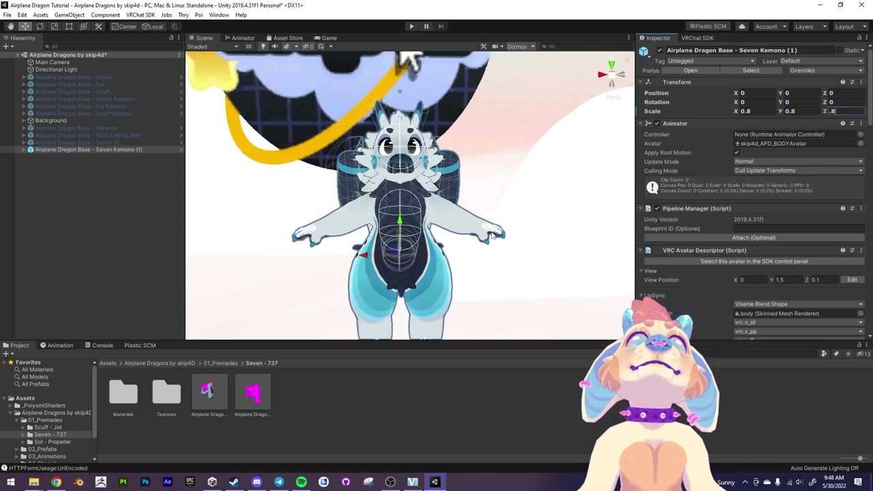
scroll(437, 99, "up", 5)
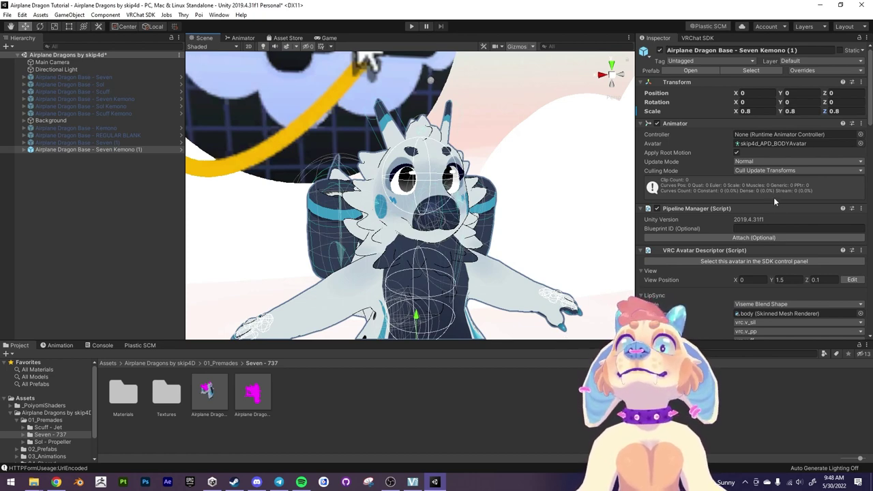
Step: Set the VRC Avatar Descriptor View Position Y to 1.3 and check it around the head
scroll(728, 226, "down", 4)
left_click(781, 116)
type("1.3")
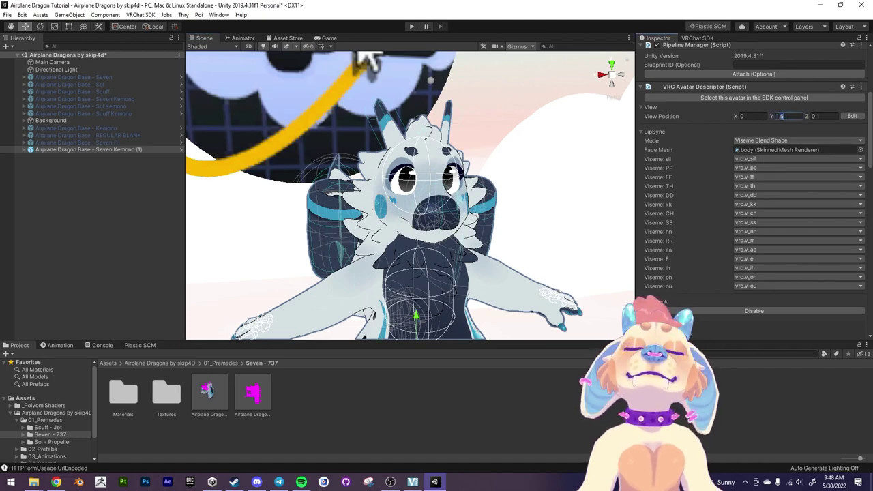
left_click_drag(505, 205, 546, 212, "alt")
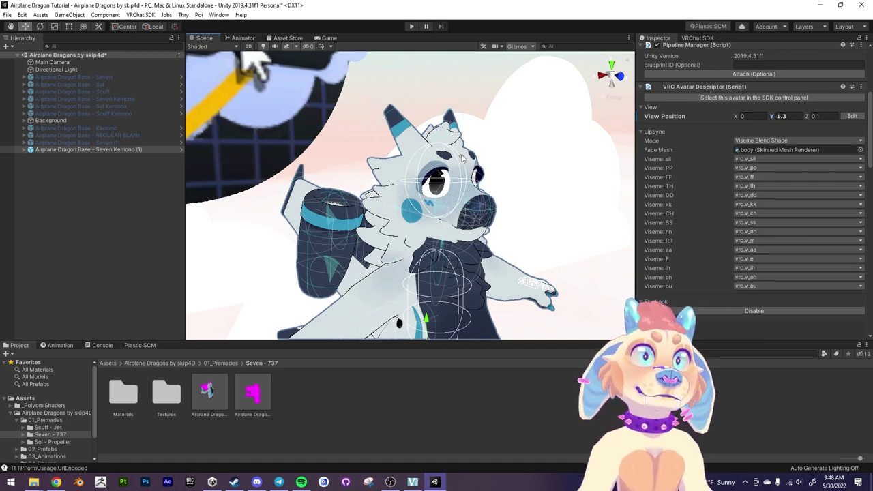
left_click_drag(456, 169, 357, 178, "alt")
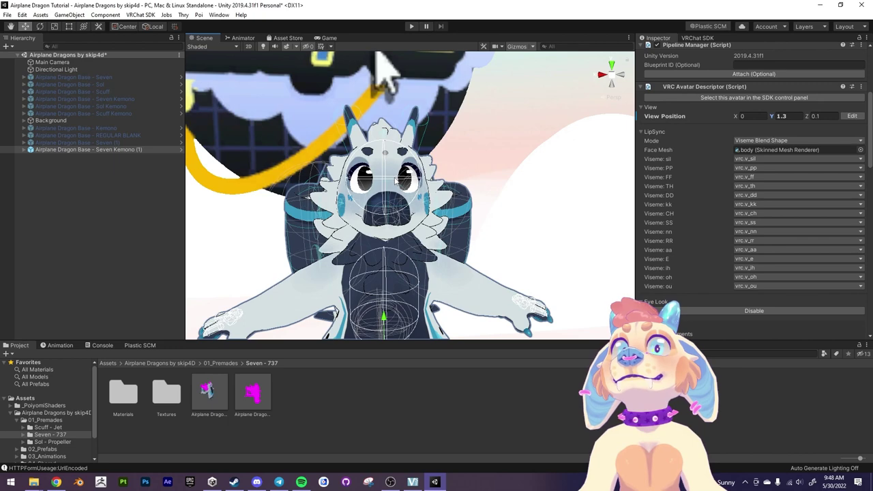
left_click_drag(356, 179, 456, 256, "alt")
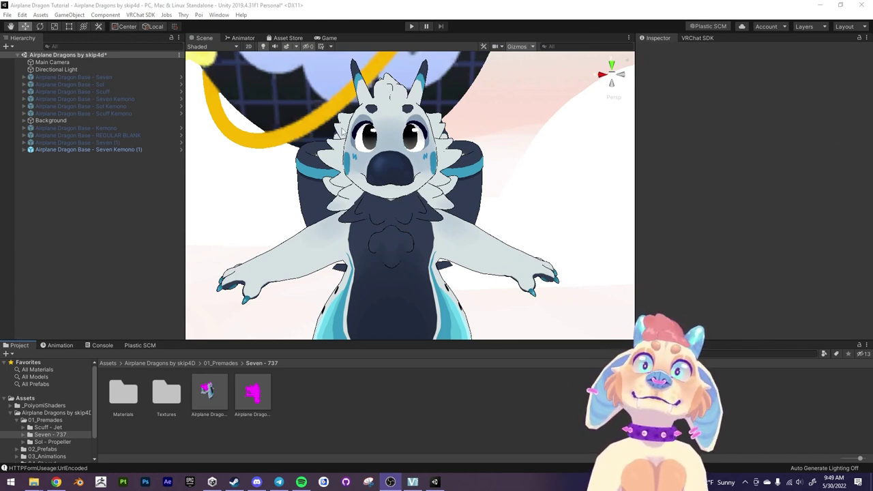
left_click(141, 149)
left_click_drag(437, 161, 436, 117, "alt")
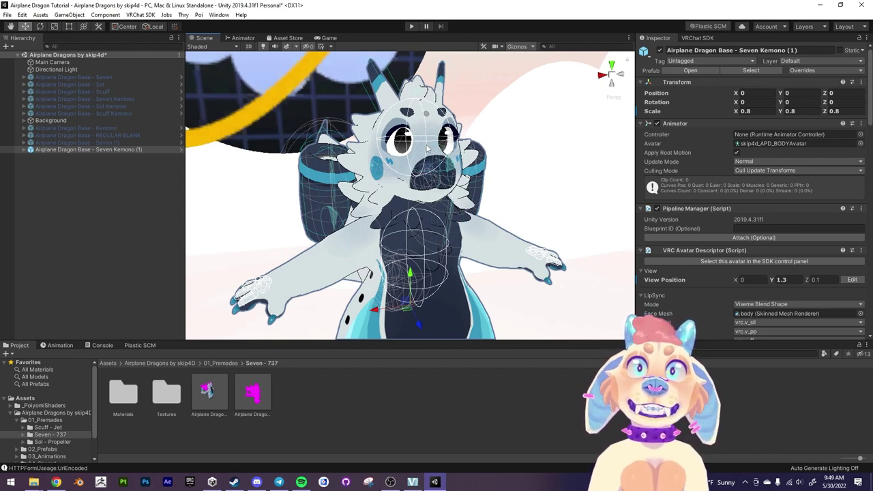
left_click_drag(457, 153, 333, 261, "alt")
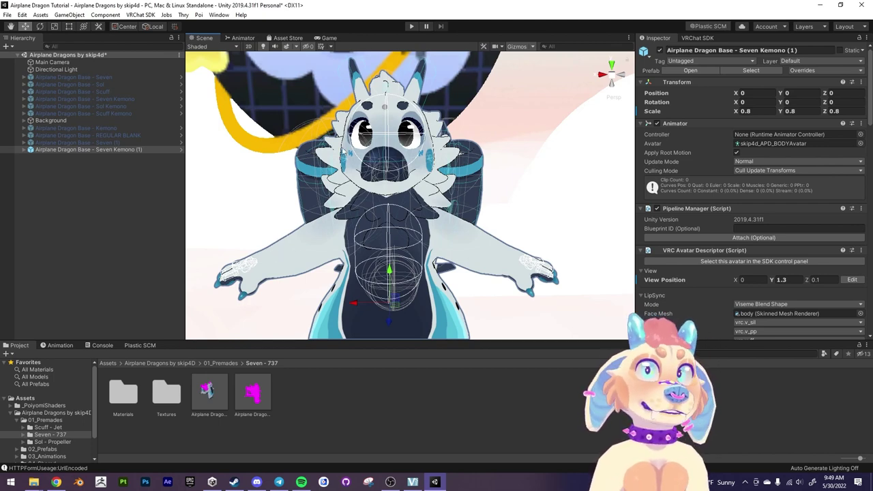
left_click_drag(375, 141, 398, 145, "alt")
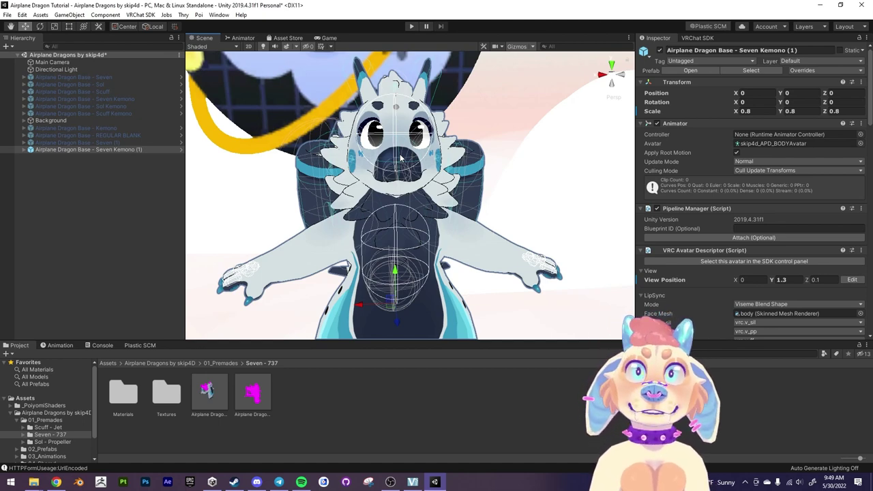
left_click_drag(418, 123, 492, 136, "alt")
Step: Lower the View Position Y to 1.2
left_click(783, 280)
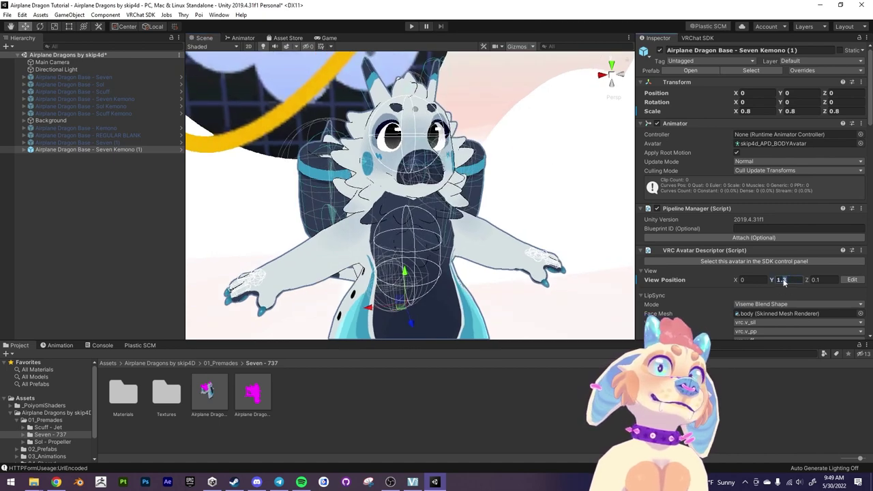
type("1.2")
left_click_drag(455, 277, 402, 129, "alt")
scroll(409, 195, "up", 3)
scroll(413, 192, "down", 3)
scroll(391, 65, "down", 3)
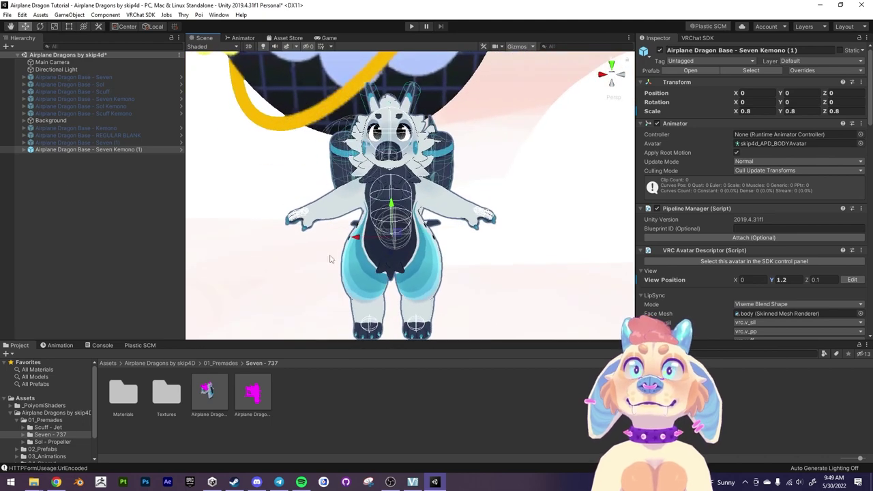
left_click(137, 208)
left_click(114, 149)
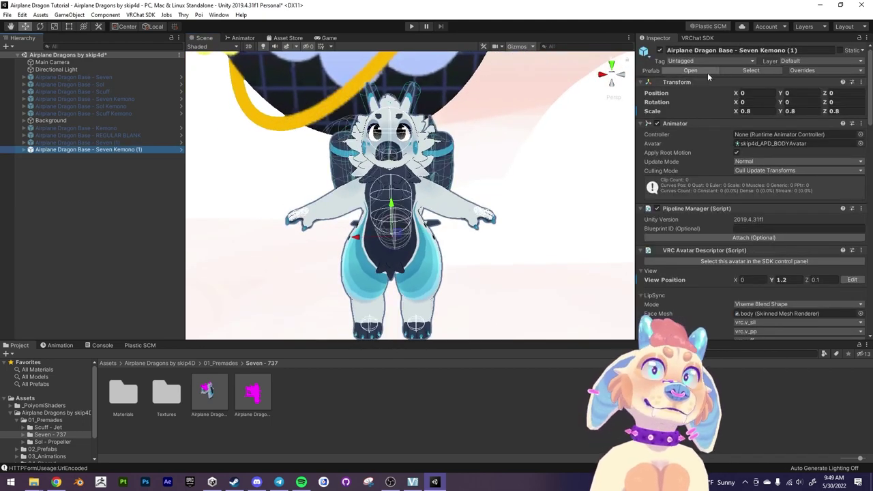
scroll(723, 268, "down", 10)
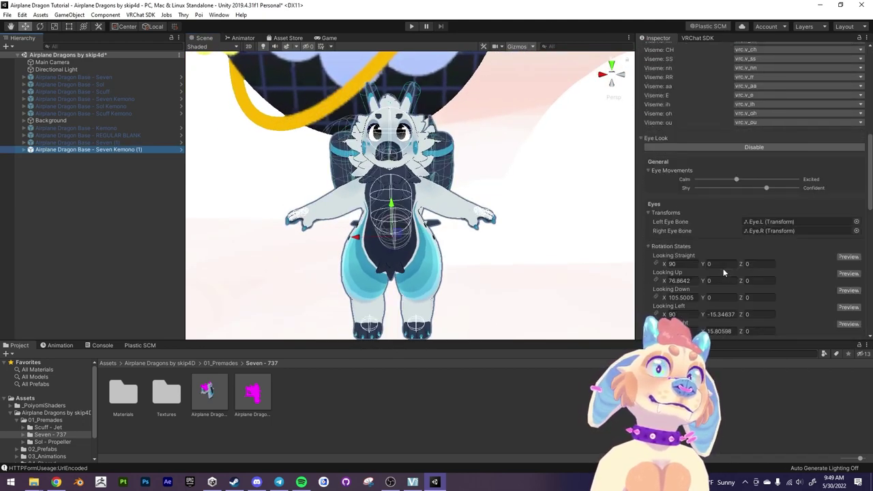
scroll(724, 268, "down", 5)
scroll(723, 268, "down", 2)
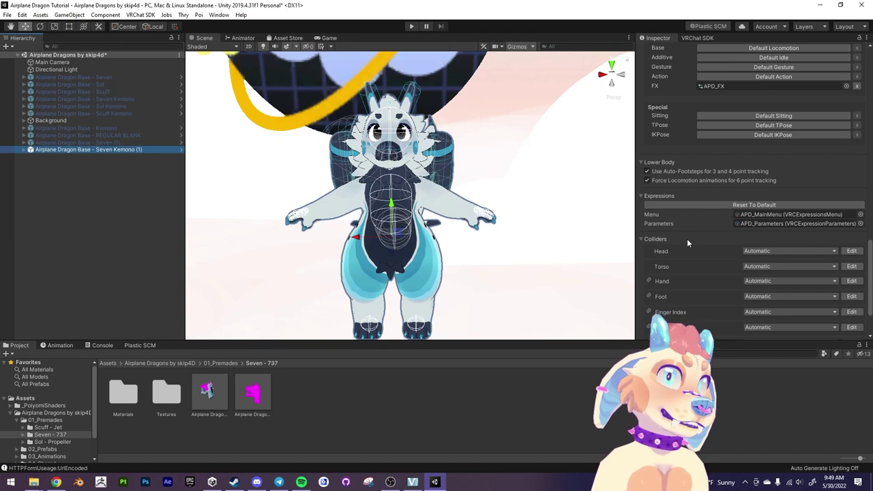
scroll(687, 238, "up", 8)
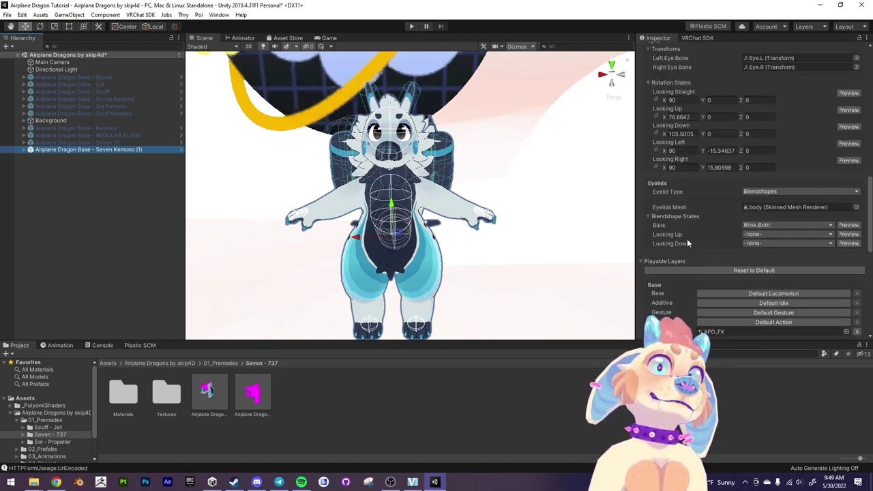
scroll(686, 239, "up", 4)
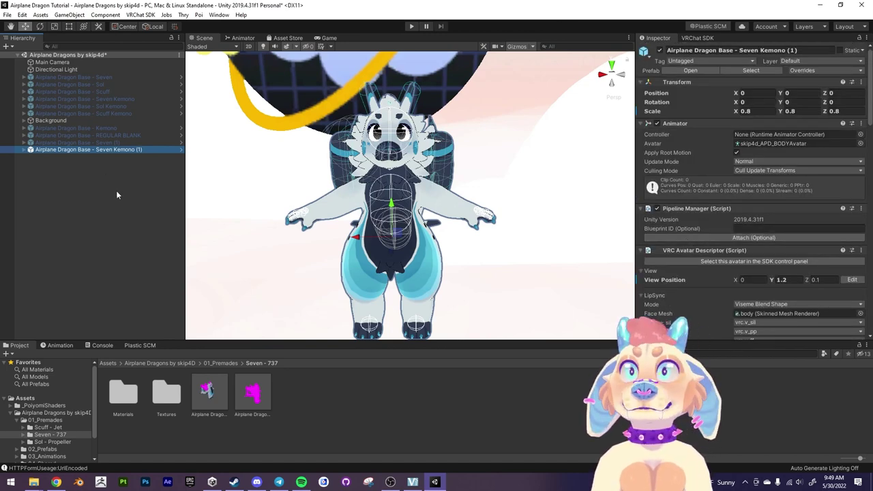
Step: Deactivate Seven Kemono (1) and open the Airplane Dragons 02_Prefabs folder
left_click(659, 50)
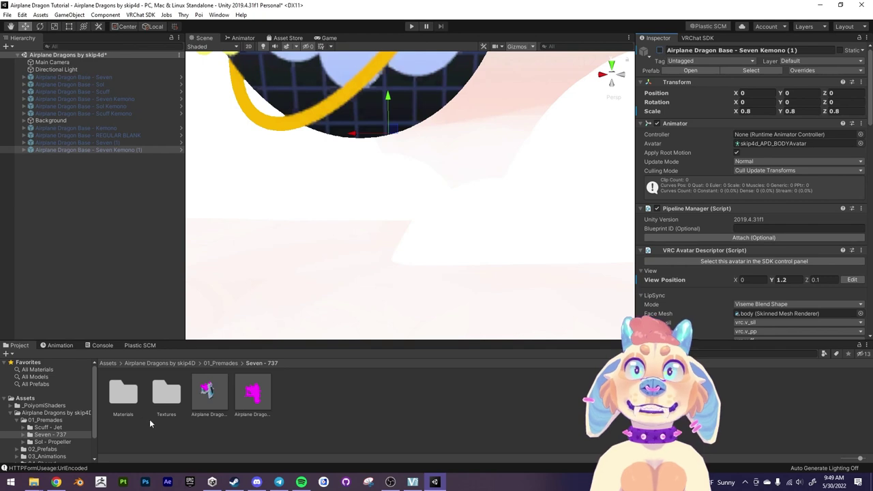
left_click(228, 363)
left_click(178, 363)
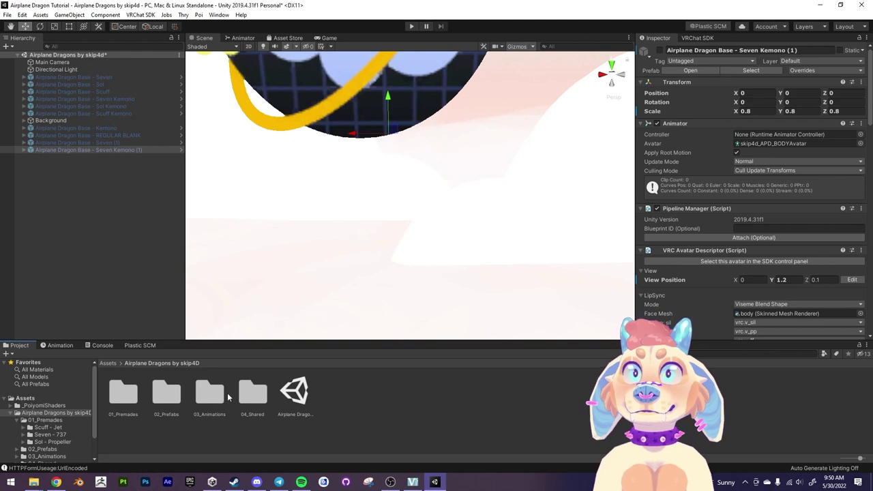
left_click(171, 394)
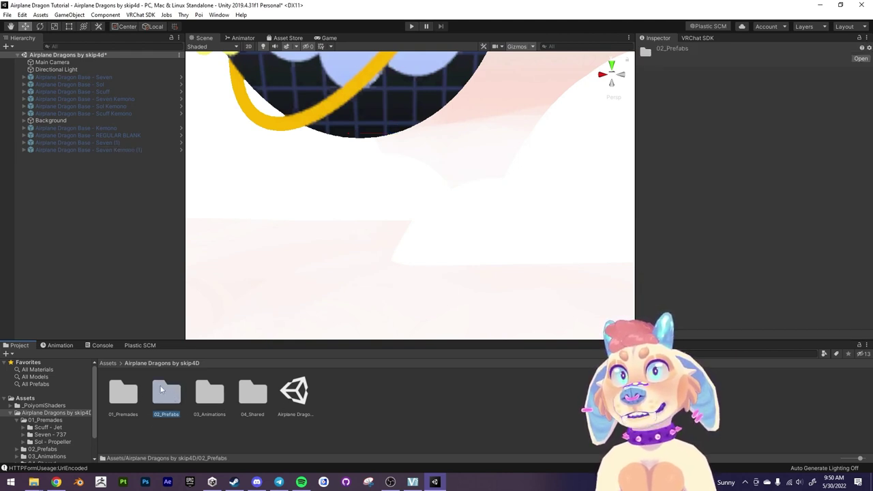
double_click(162, 389)
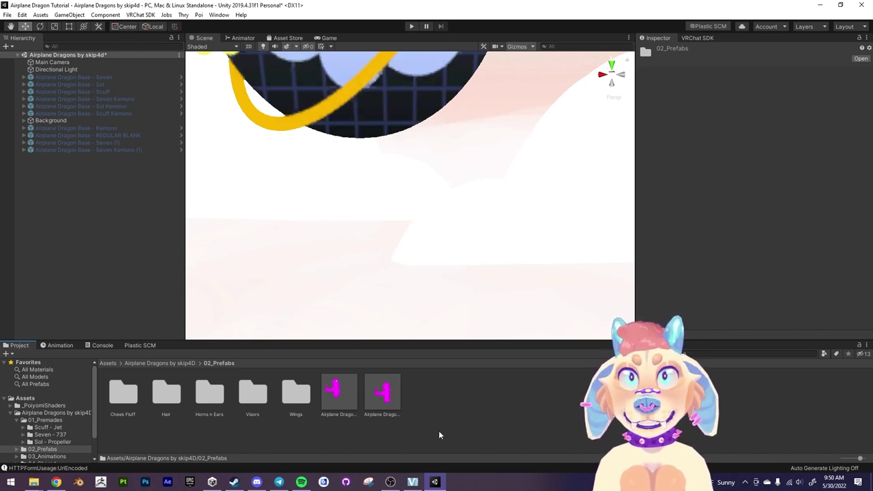
Step: Compare the Kemono and REGULAR BLANK dragon prefabs in the Inspector
left_click(344, 401)
left_click(390, 398)
left_click(348, 394)
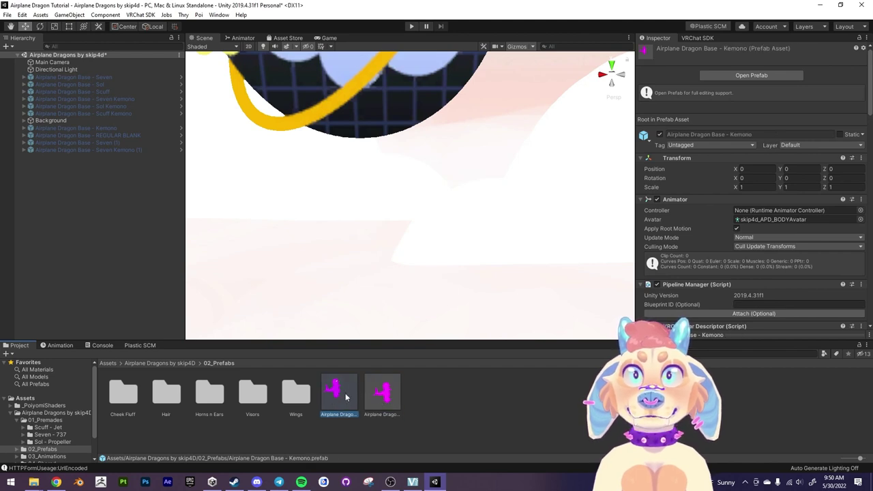
left_click(369, 394)
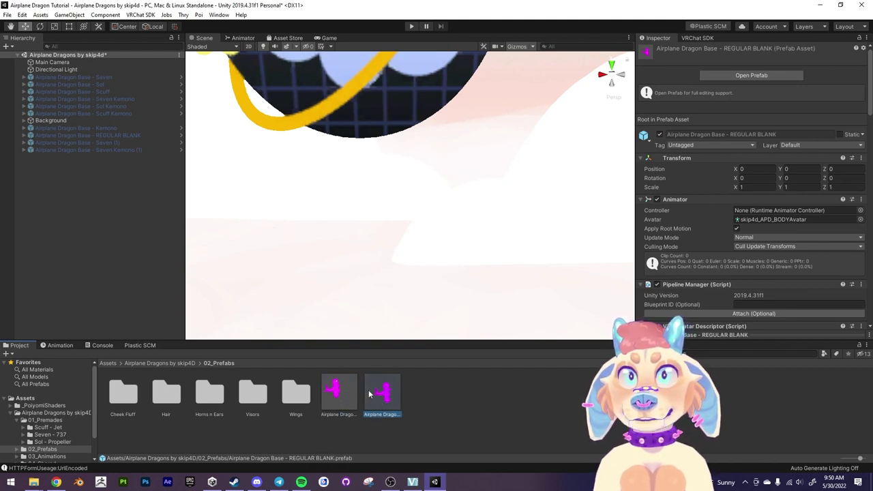
left_click(340, 397)
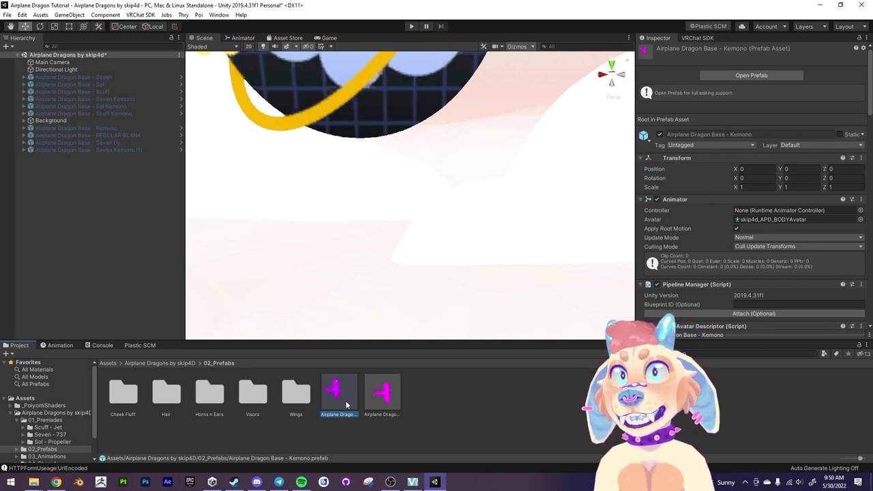
left_click(391, 393)
left_click(331, 401)
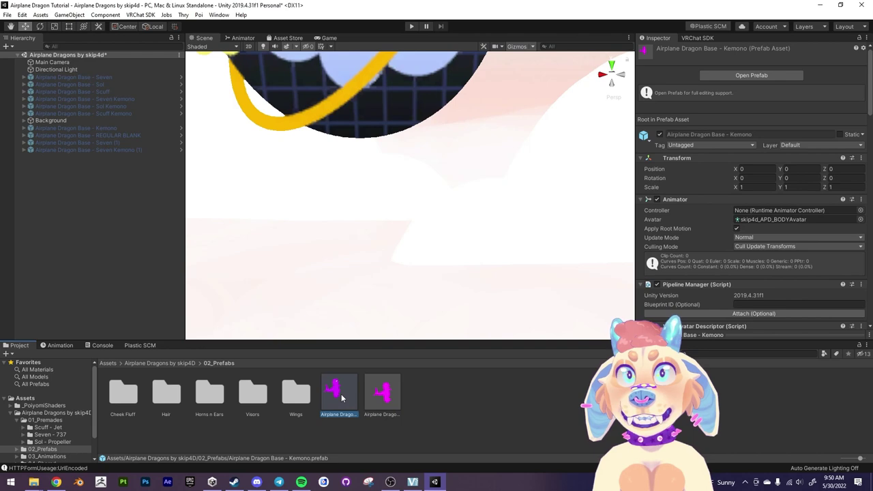
Step: Place two Airplane Dragon Base - Kemono instances in the scene and show the VRChat SDK builder
left_click_drag(342, 396, 88, 195)
left_click_drag(437, 238, 502, 273, "alt")
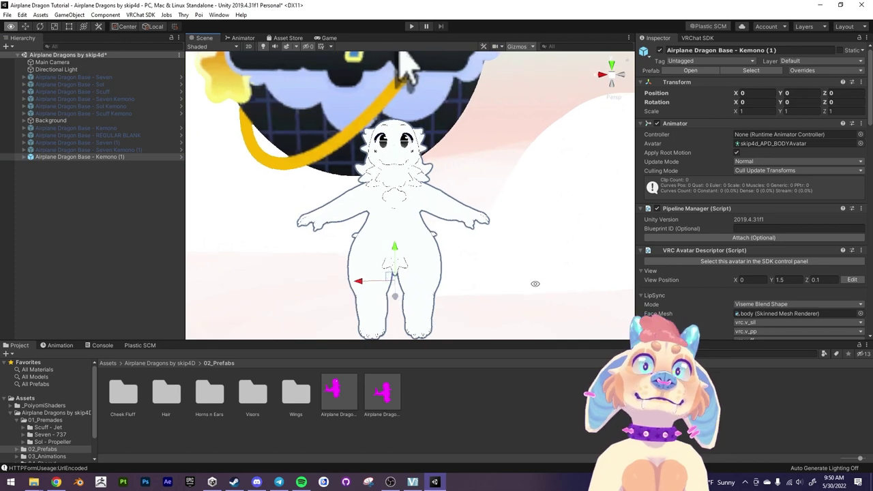
left_click(338, 403)
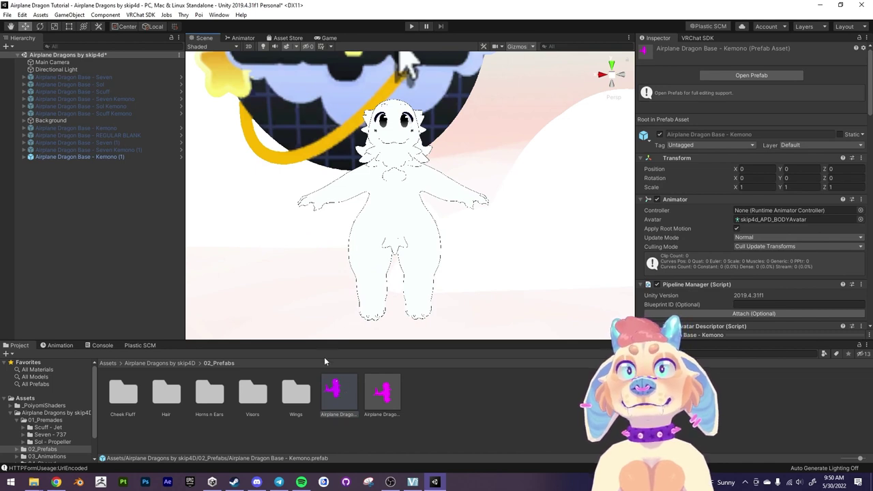
left_click_drag(345, 399, 271, 200)
left_click(699, 38)
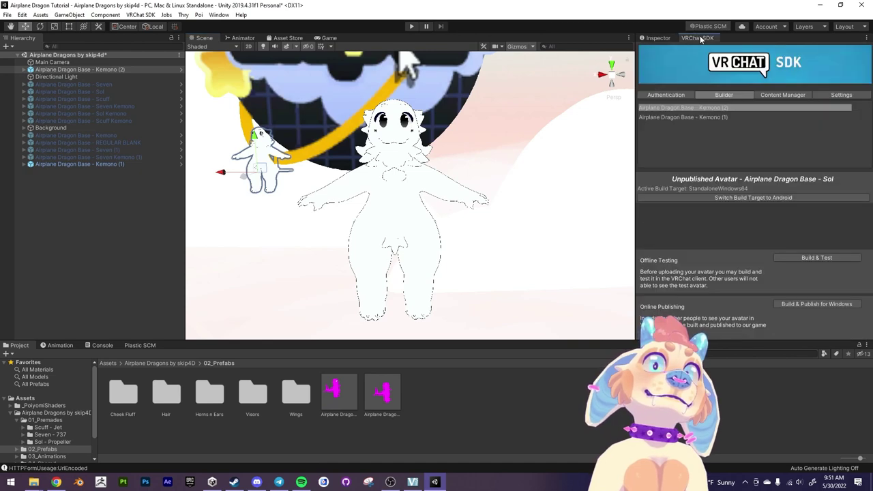
Step: Delete the extra Kemono (2) copy and select Kemono (1)
left_click(100, 164)
left_click(109, 69)
key("Delete")
left_click_drag(432, 244, 386, 254, "alt")
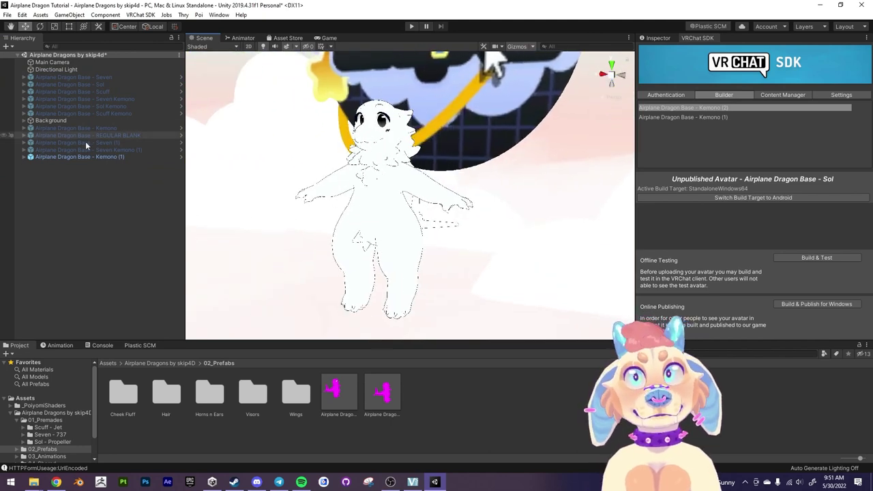
left_click(101, 157)
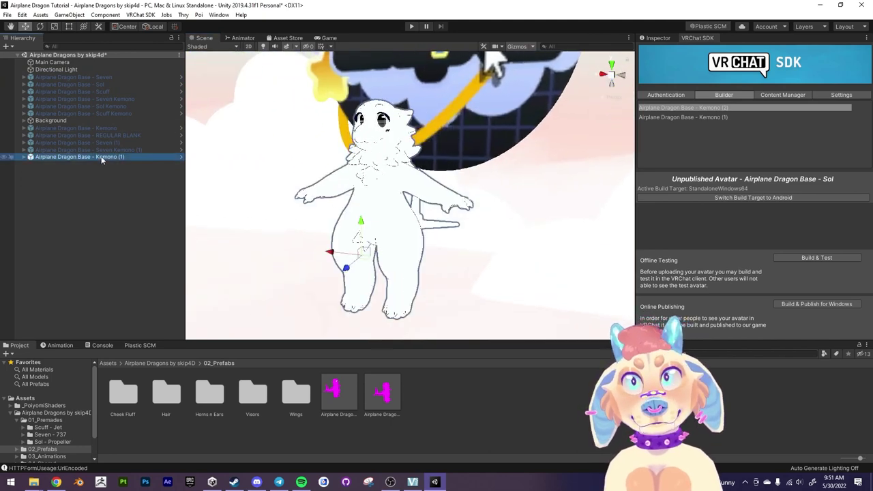
Step: Expand Kemono (1) > Airplane Dragon Base > Hips > Spine > Chest > Neck > Head and select Head
left_click(24, 158)
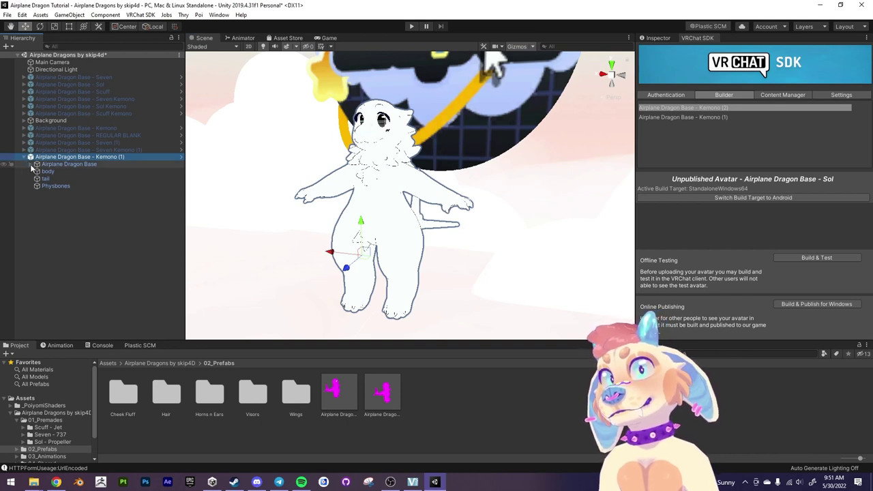
left_click(36, 164)
left_click(43, 171)
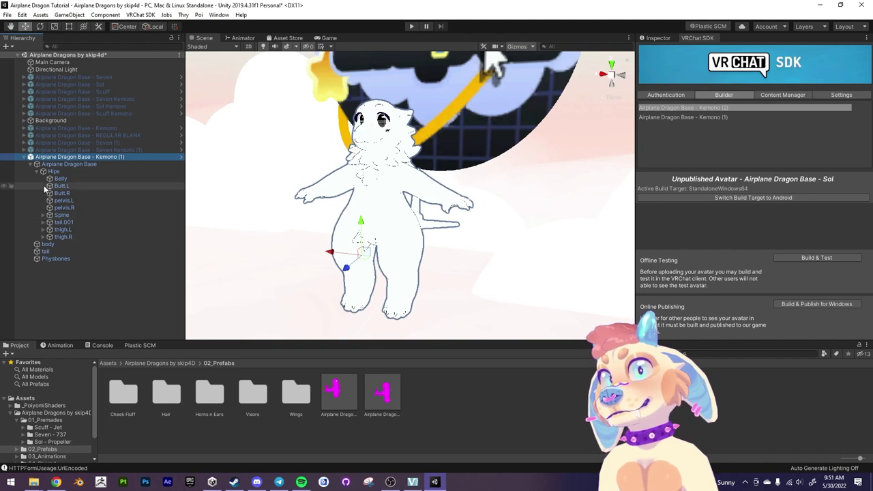
left_click(43, 215)
left_click(56, 222)
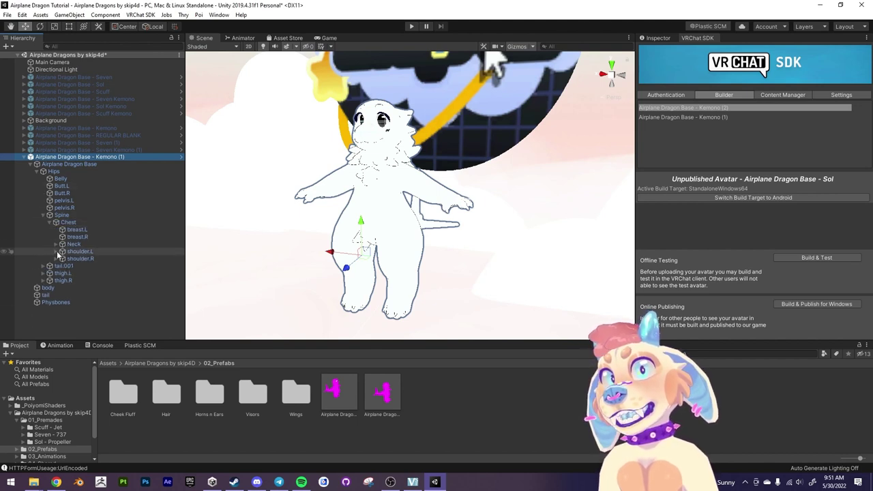
left_click(56, 244)
left_click(62, 251)
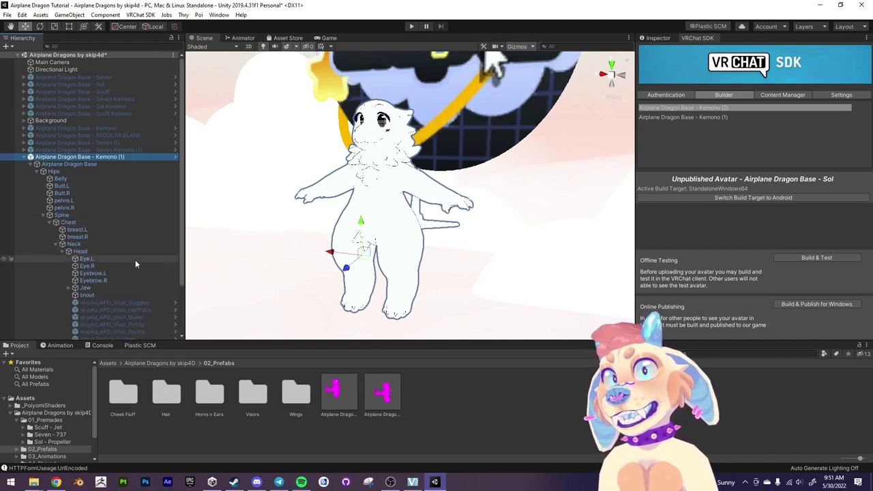
scroll(135, 260, "down", 1)
scroll(125, 252, "down", 1)
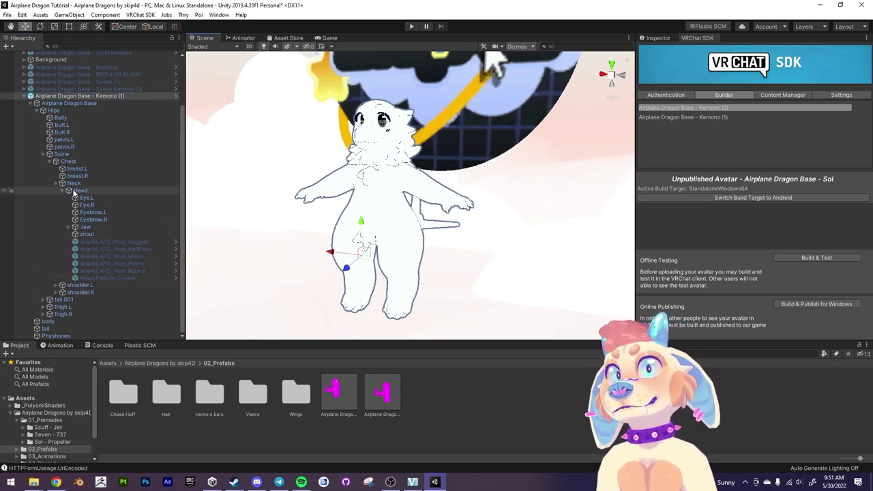
left_click(74, 191)
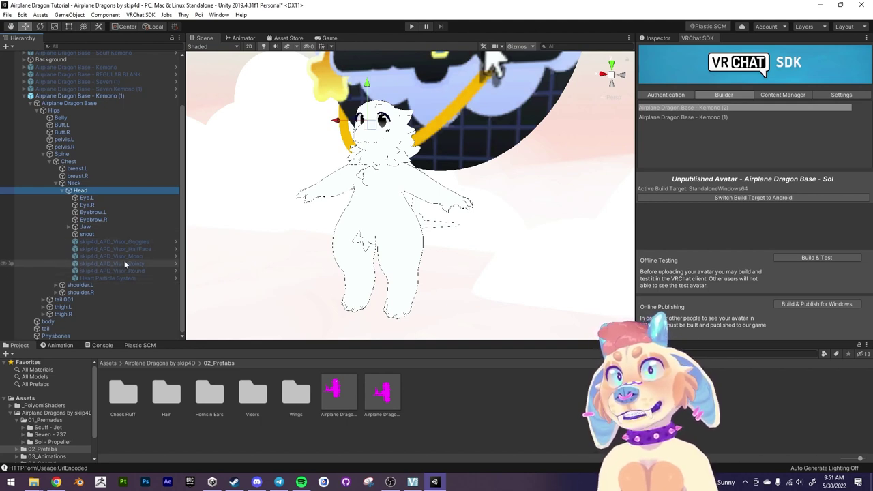
left_click_drag(183, 219, 171, 219)
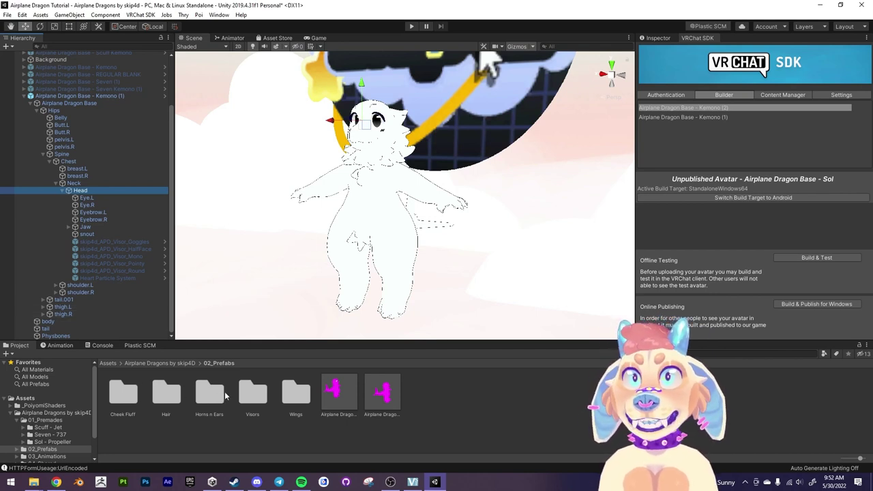
Step: Add the CheekFluff_Small prefab from the Cheek Fluff folder into the Kemono (1) armature
double_click(126, 394)
left_click(131, 393)
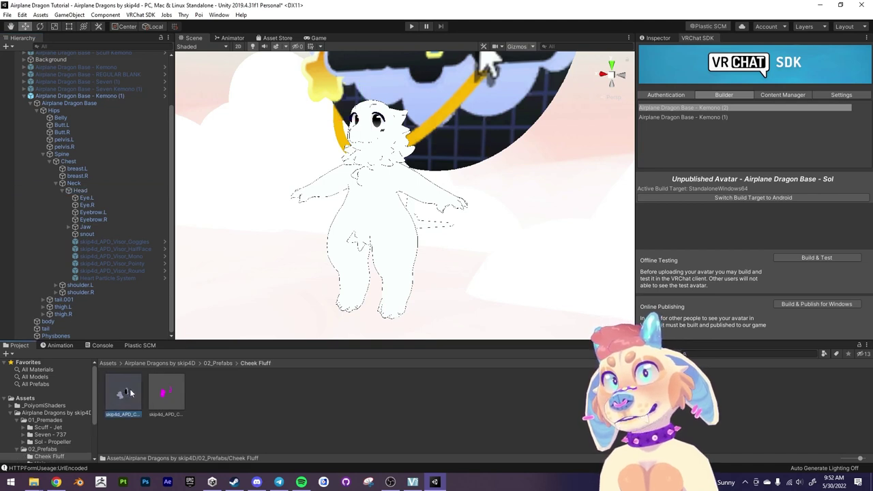
left_click(174, 395)
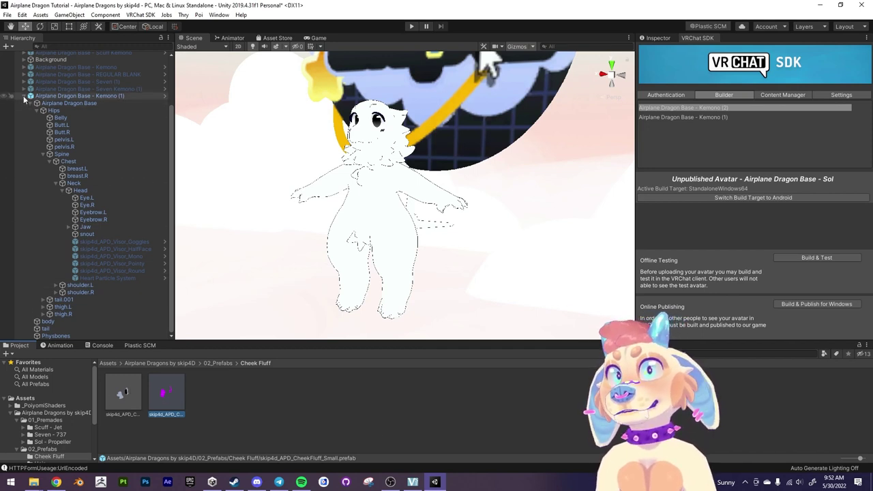
left_click_drag(162, 396, 48, 186)
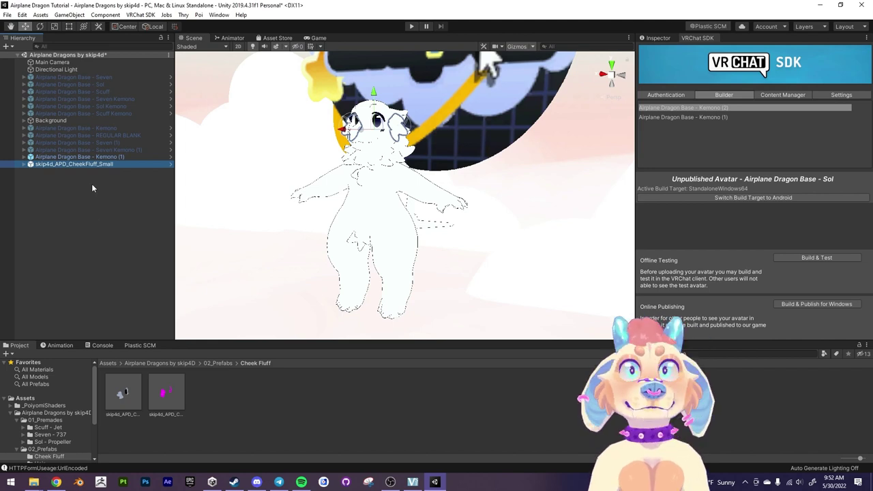
left_click_drag(69, 163, 49, 148)
Step: Disable the leftover root-level CheekFluff_Small copy and check the dragon's head
scroll(68, 327, "down", 1)
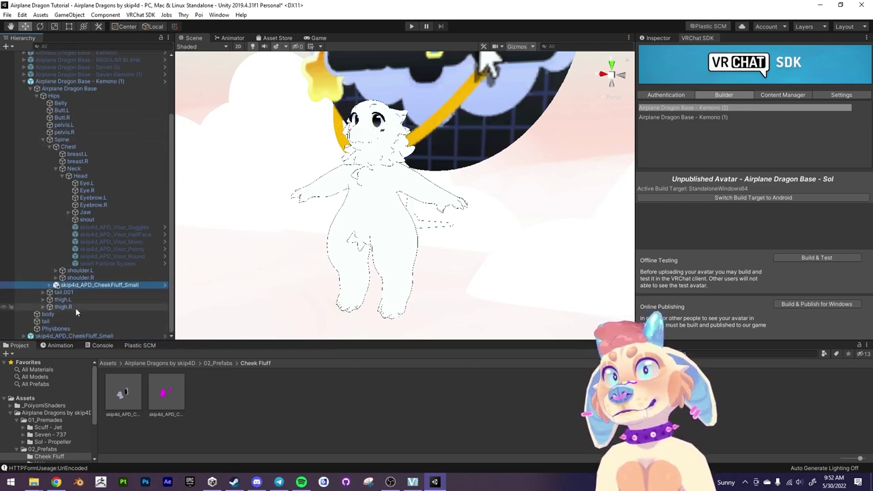
left_click(68, 337)
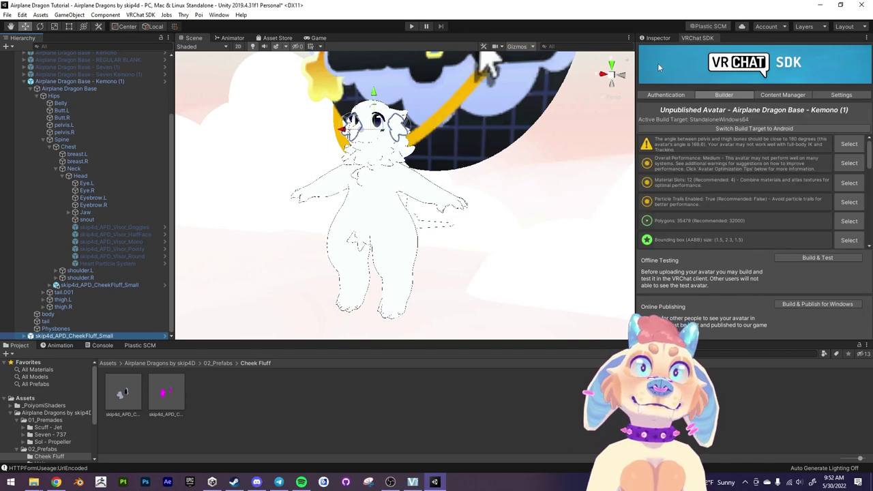
left_click(656, 39)
left_click(659, 50)
scroll(476, 202, "down", 3)
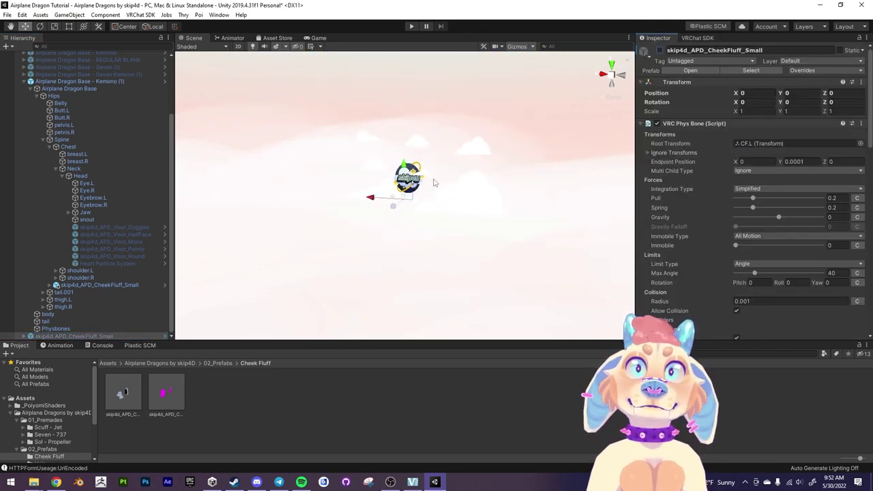
middle_click_drag(398, 77, 438, 125)
scroll(413, 216, "up", 6)
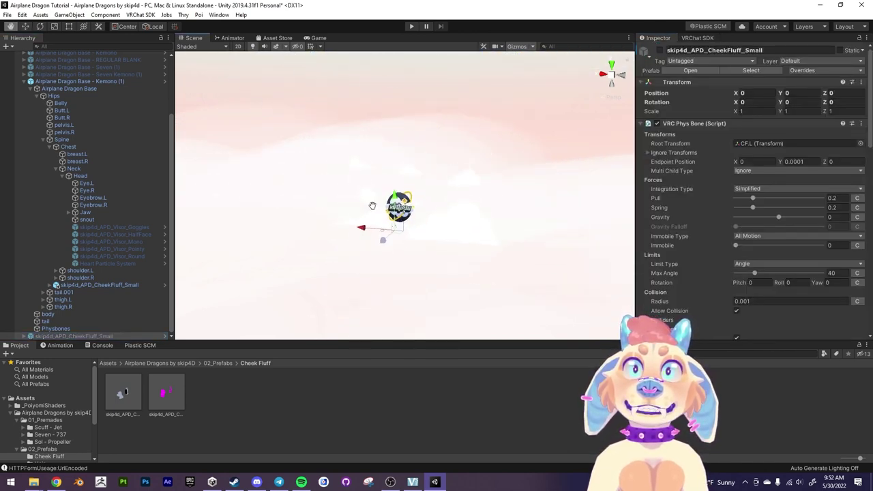
scroll(414, 225, "down", 3)
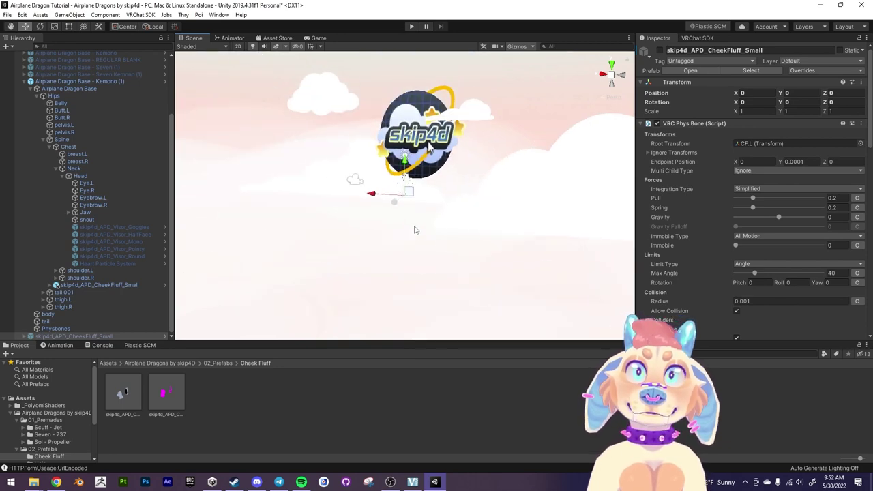
left_click(400, 185)
scroll(417, 246, "up", 3)
mouse_move(420, 256)
left_mouse_down("alt")
mouse_move(437, 279)
mouse_move(454, 211)
mouse_move(487, 158)
mouse_move(438, 193)
mouse_move(437, 213)
left_mouse_up("alt")
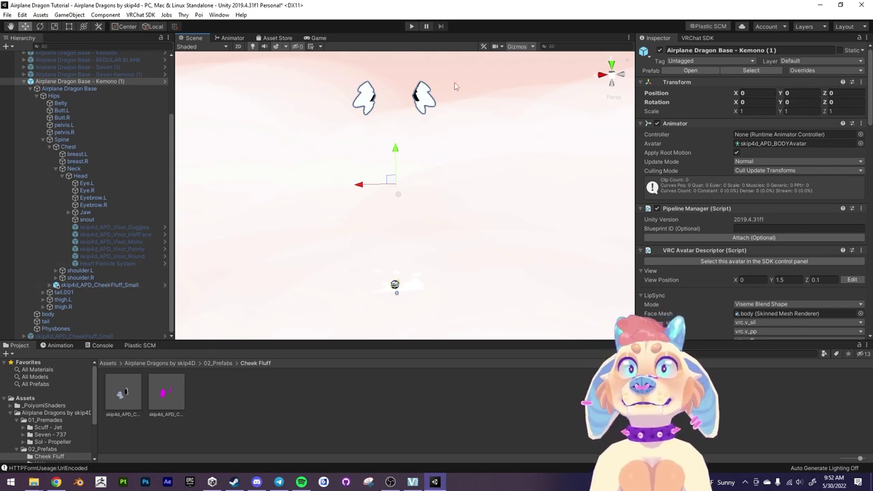
Step: Delete the extra CheekFluff_Small copy under shoulder.R
left_click(120, 286)
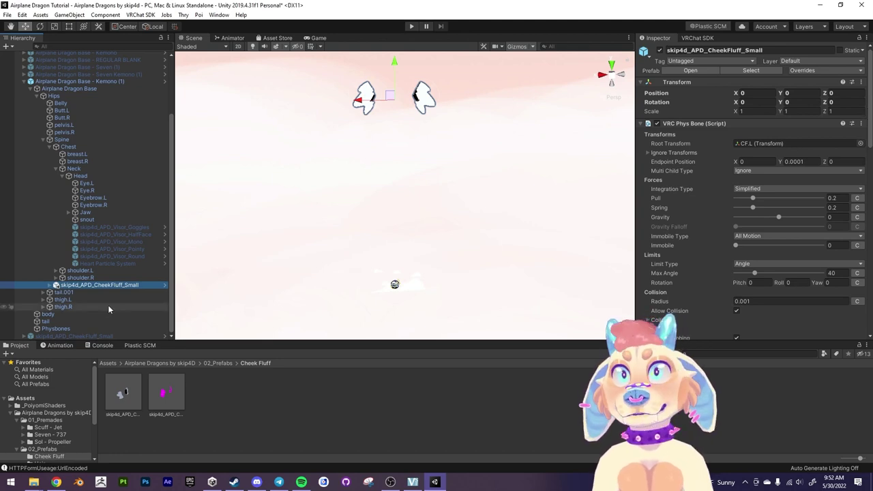
left_click(76, 278)
left_click(75, 285)
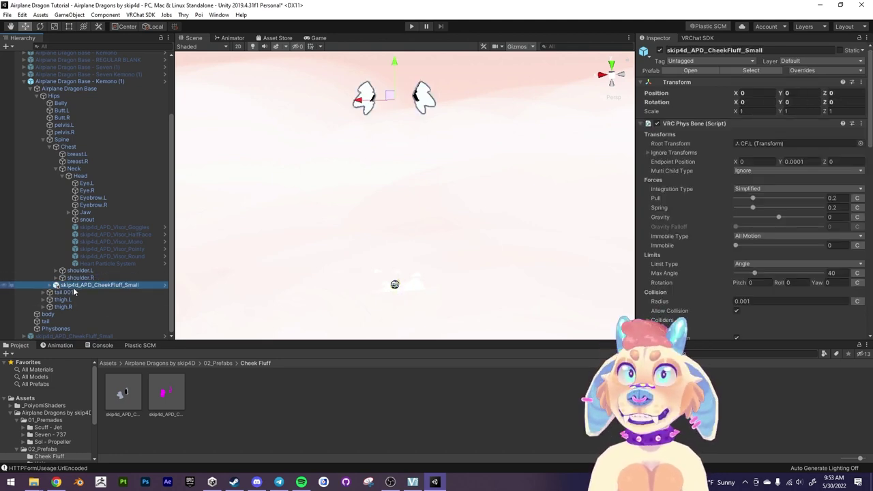
key("Delete")
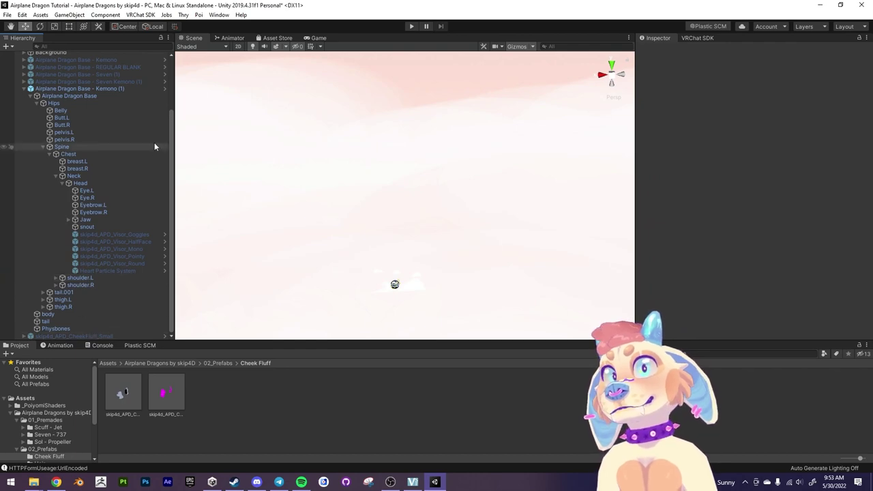
Step: Frame CheekFluff_Small, lower it on Y to the dragon's cheeks, then delete it
left_click(96, 336)
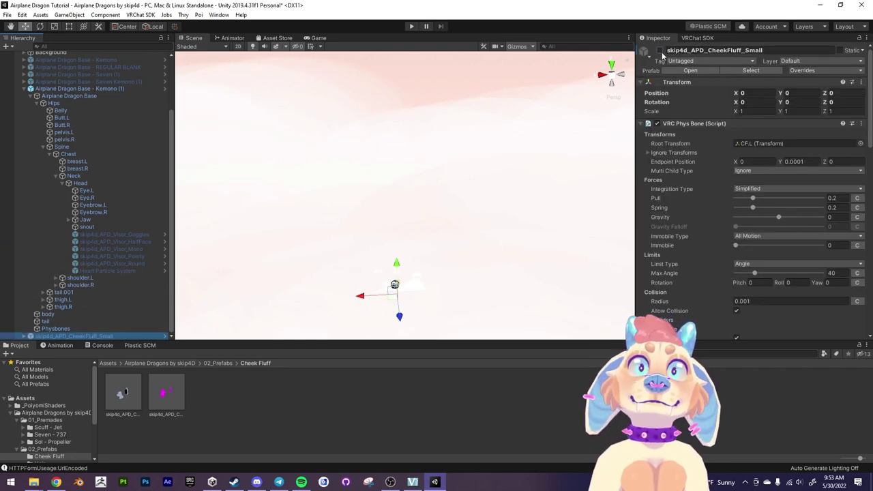
key("f")
right_click_drag(430, 68, 428, 216)
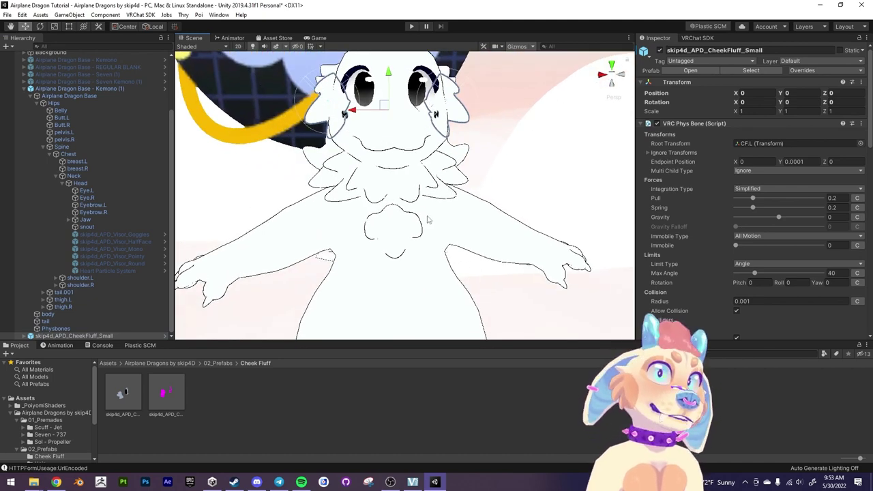
scroll(401, 225, "down", 3)
mouse_move(401, 225)
left_mouse_down("alt")
mouse_move(594, 221)
mouse_move(403, 237)
left_mouse_up("alt")
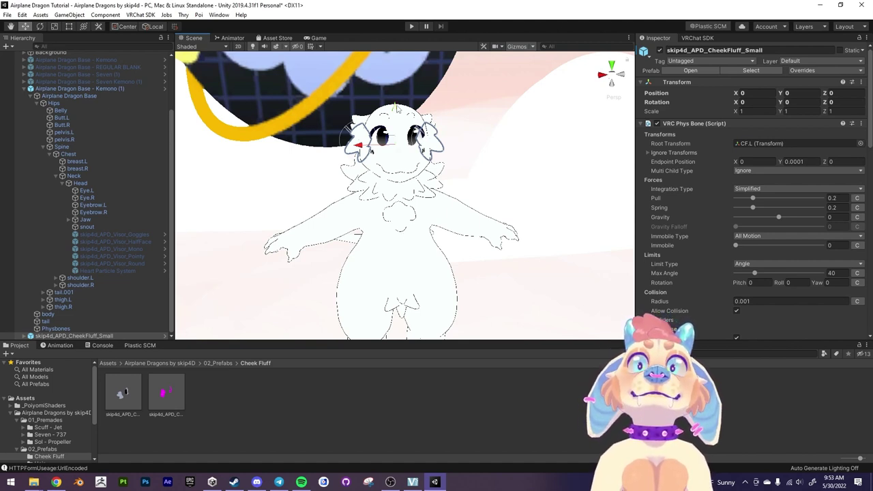
mouse_move(394, 110)
left_mouse_down()
mouse_move(394, 135)
mouse_move(395, 123)
left_mouse_up()
left_click_drag(515, 161, 556, 175, "alt")
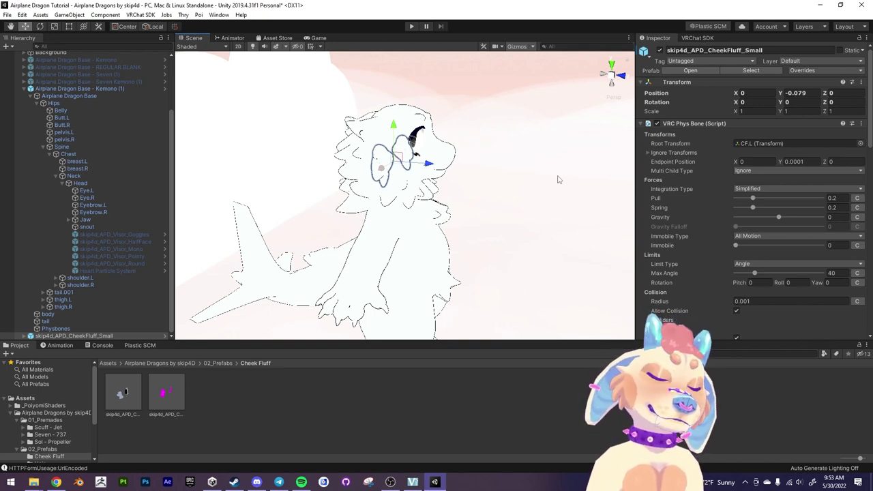
left_click_drag(540, 178, 410, 148, "alt")
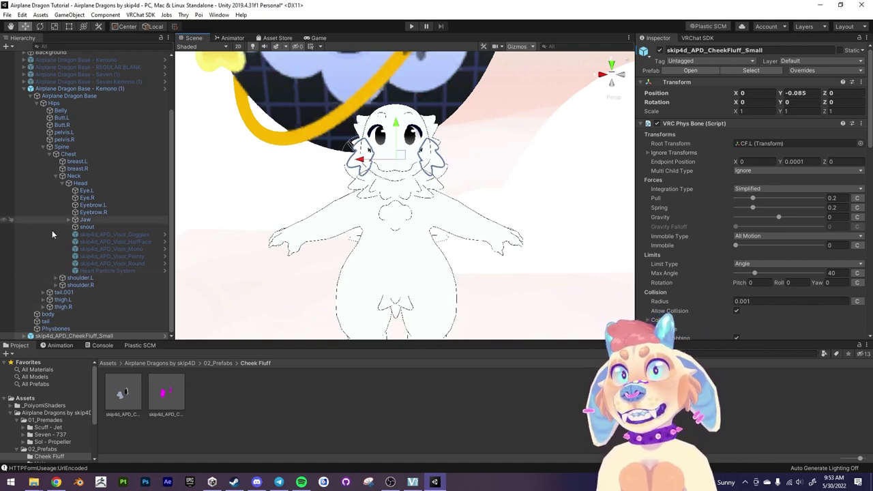
left_click(89, 337)
key("Delete")
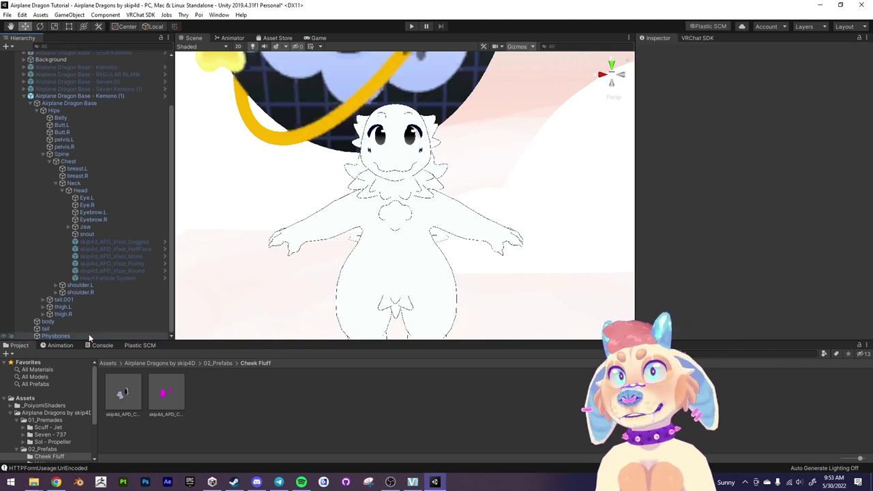
Step: Add the Sideswoop hair prefab from 02_Prefabs/Hair to the Hierarchy
left_click(228, 364)
double_click(167, 394)
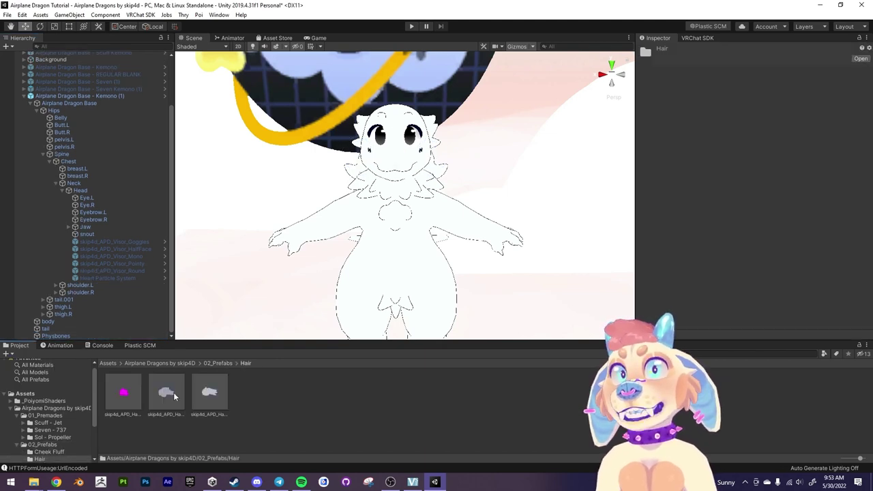
left_click(24, 96)
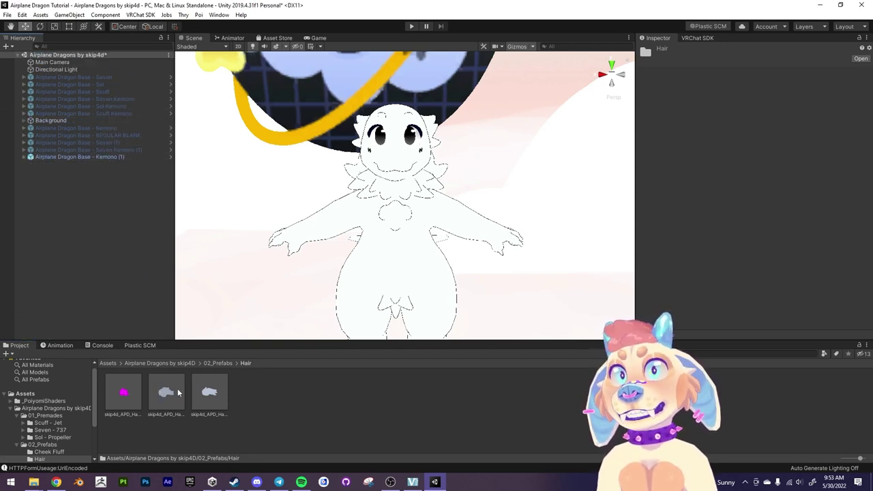
left_click(133, 394)
left_click(164, 394)
left_click(128, 396)
left_click(167, 394)
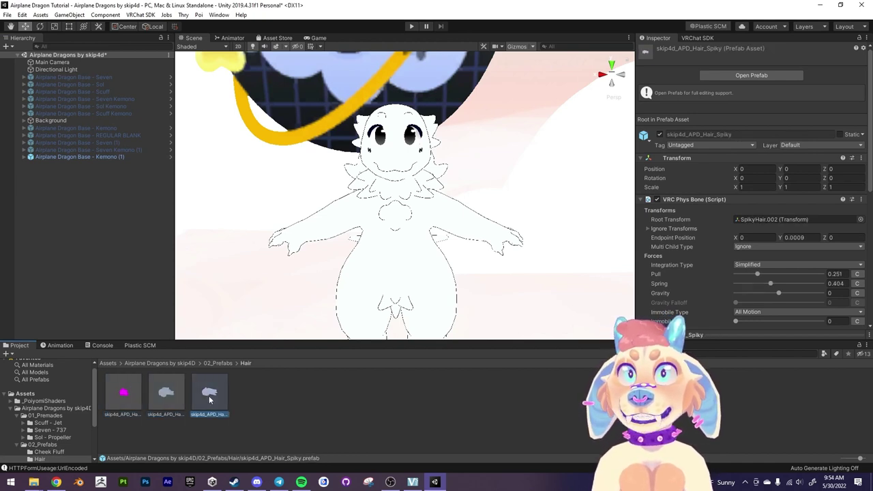
left_click(132, 399)
left_click_drag(132, 401, 86, 219)
Step: Browse the Horns n Ears prefabs: Ears_Large, Ears_Small, Horns1, Horns2 and NoseHorn
left_click(219, 363)
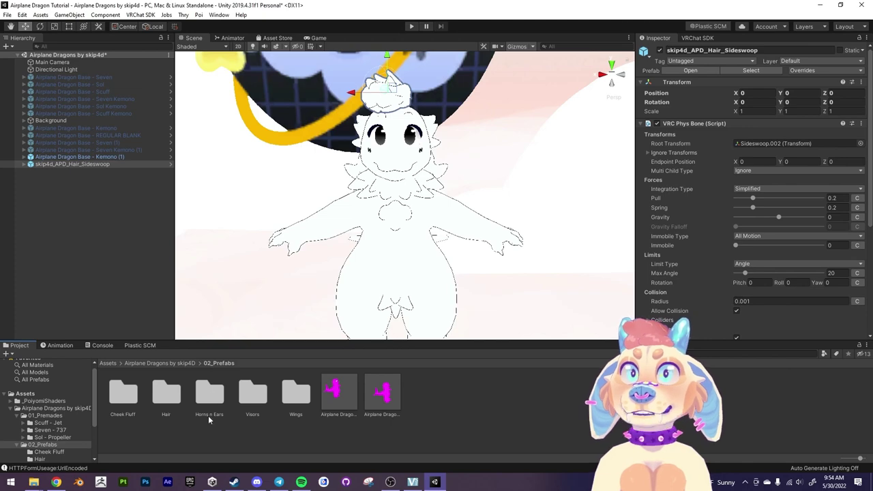
double_click(209, 395)
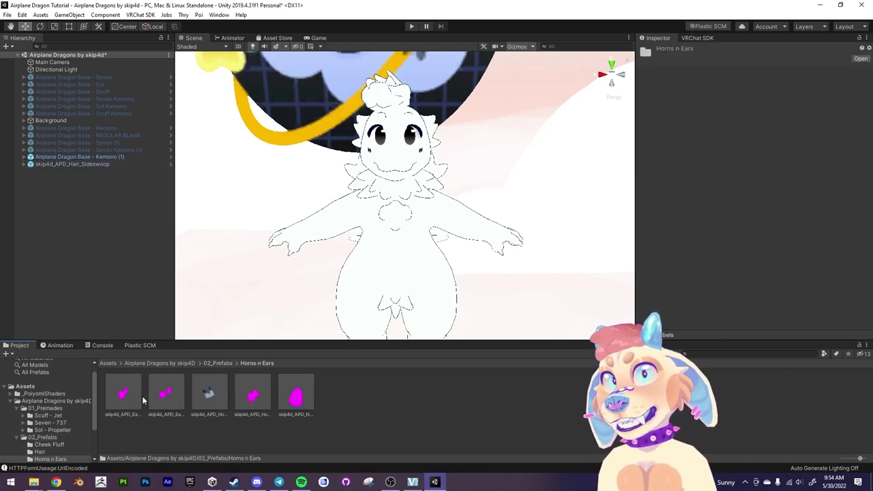
left_click(123, 395)
left_click(209, 395)
left_click(253, 395)
left_click(293, 397)
left_click(123, 394)
left_click(166, 395)
left_click(215, 397)
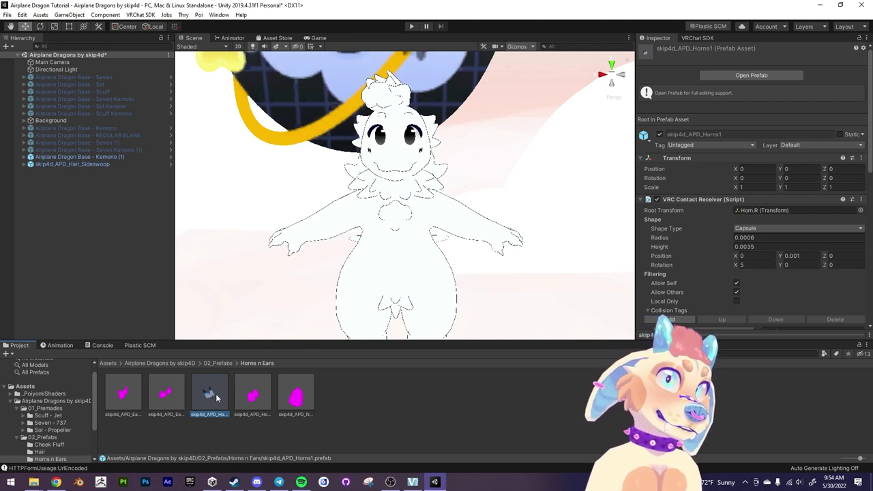
left_click(259, 397)
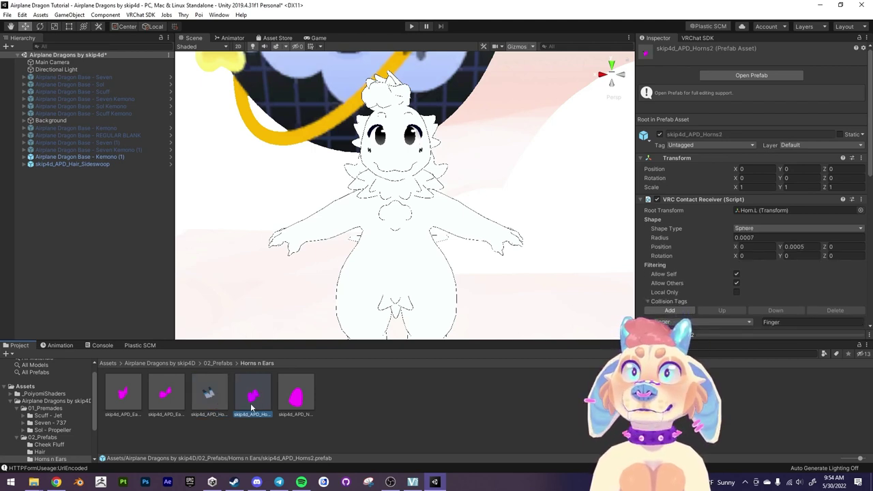
left_click(216, 402)
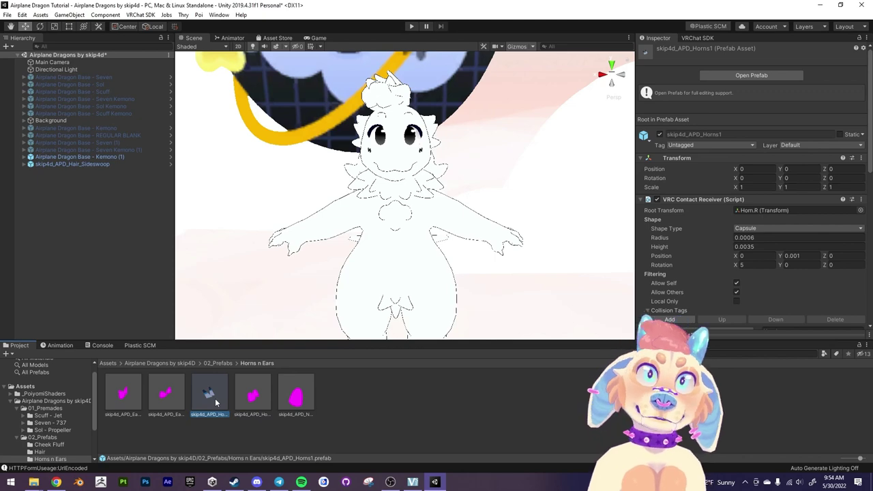
left_click(290, 400)
Step: Try the NoseHorn prefab and delete it, then add Horns1 to the Hierarchy
left_click_drag(304, 401, 75, 204)
left_click_drag(382, 171, 631, 146, "alt")
key("Delete")
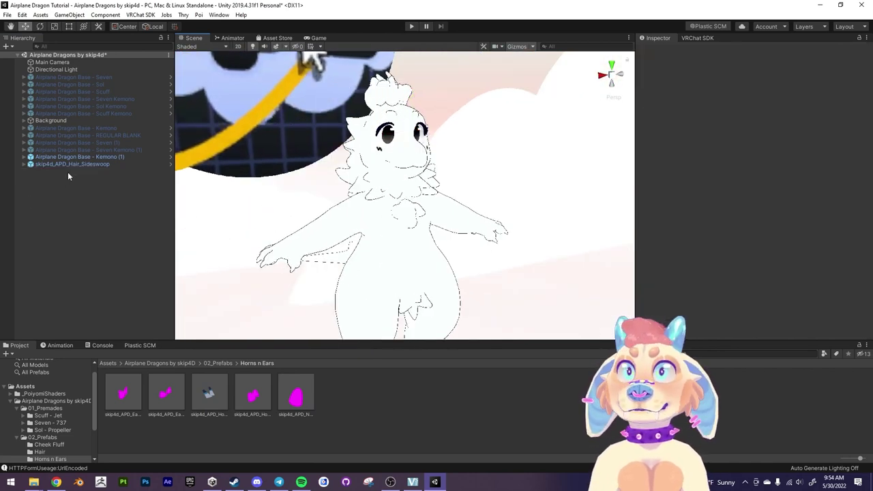
left_click(124, 394)
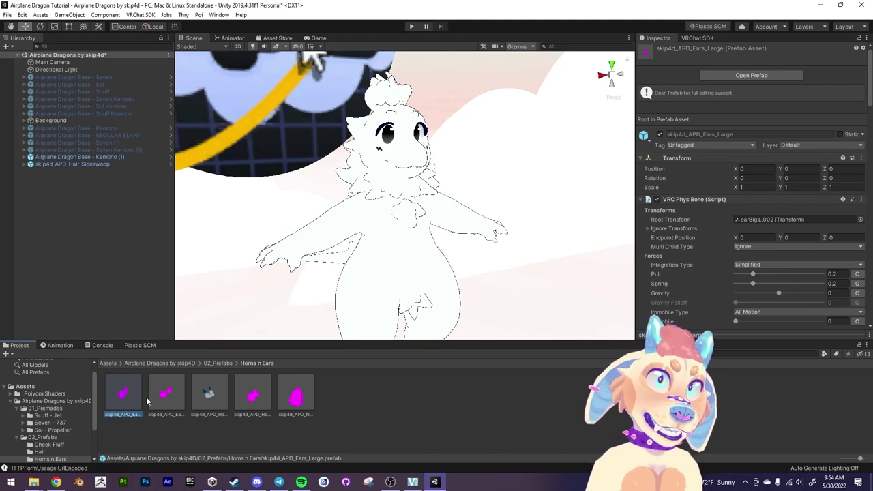
left_click_drag(217, 396, 86, 264)
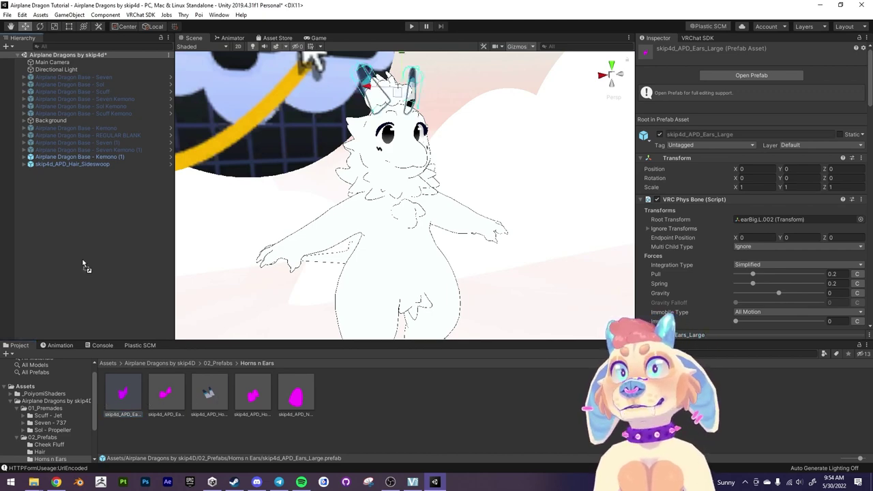
Step: Lower the Horns1 prefab down onto the dragon's head
key("f")
left_click_drag(307, 234, 205, 211, "alt")
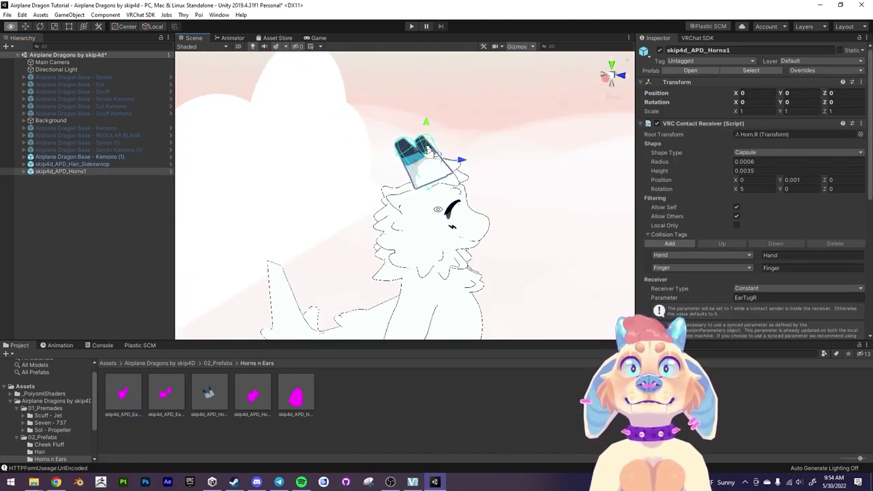
left_click(75, 165)
key("f")
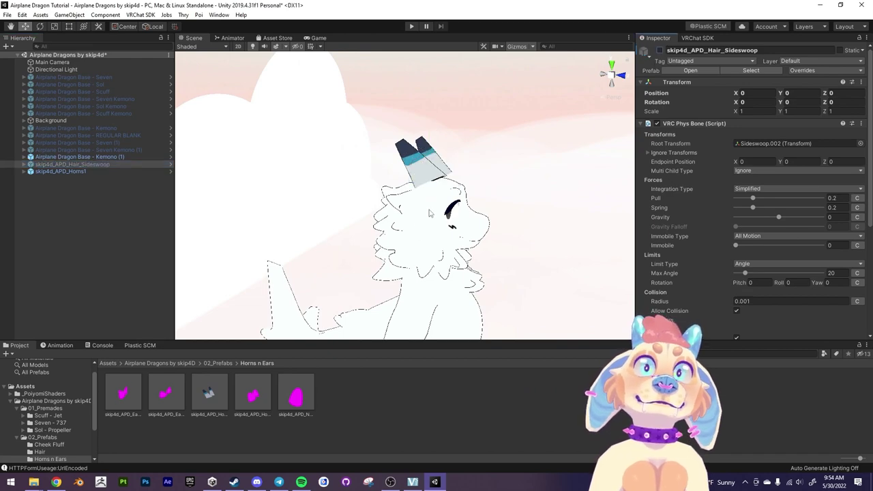
left_click_drag(482, 230, 355, 211, "alt")
left_click(90, 165)
left_click(90, 171)
left_click_drag(391, 94, 388, 114)
left_click_drag(526, 132, 402, 144, "alt")
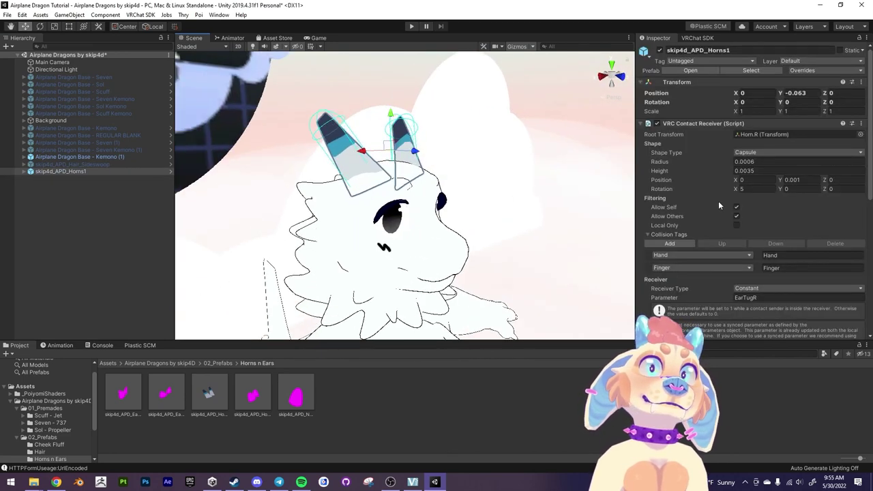
Step: Try the Horns 1 mesh's Round and Shorter blend shapes, then reset Shorter to 0
left_click(24, 172)
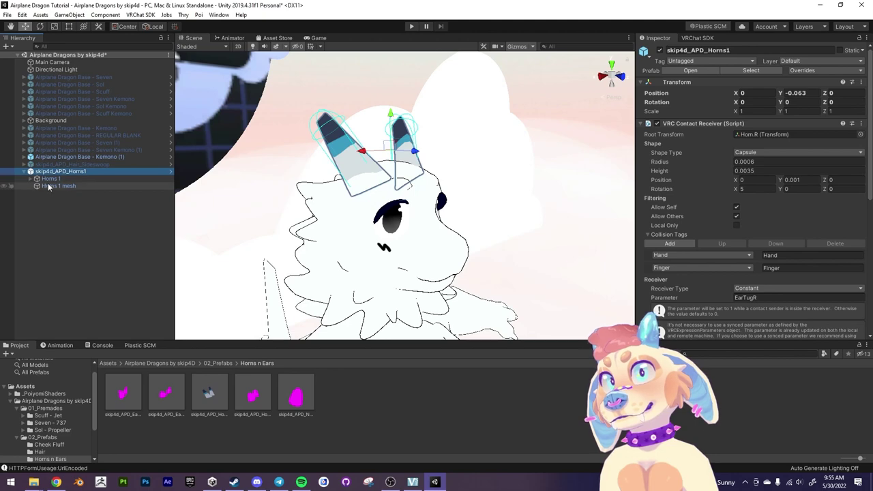
left_click(52, 186)
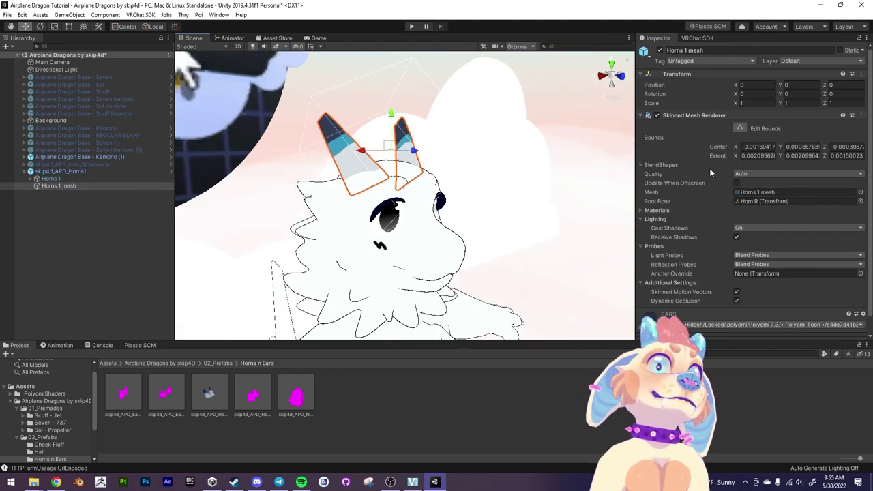
left_click(641, 166)
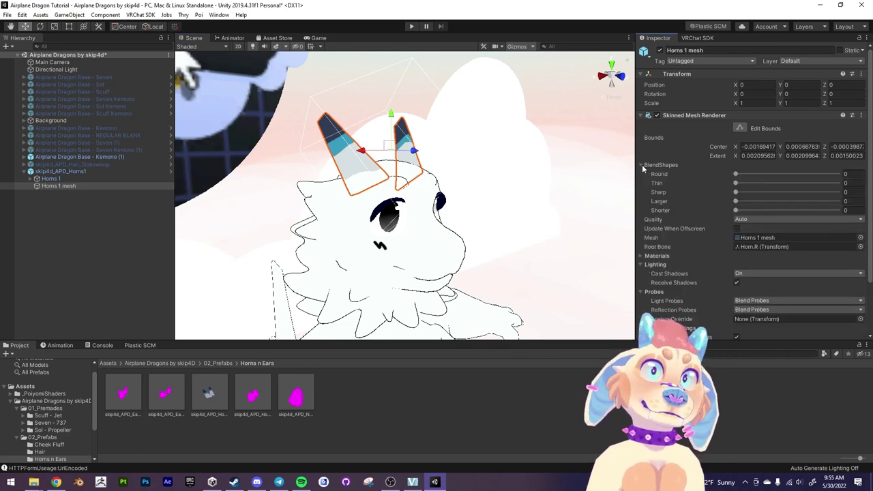
left_click_drag(466, 227, 497, 207, "alt")
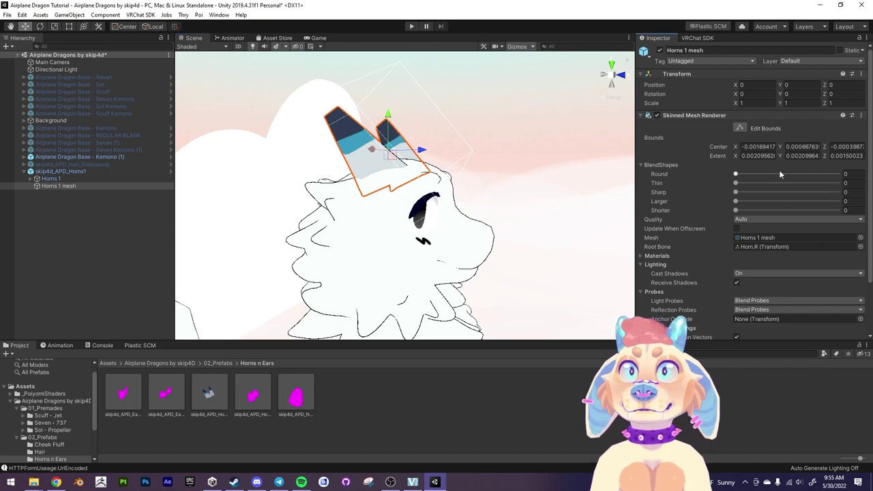
left_click_drag(735, 176, 837, 210)
left_click(583, 194)
mouse_move(596, 208)
right_mouse_down()
mouse_move(246, 214)
mouse_move(587, 205)
right_mouse_up()
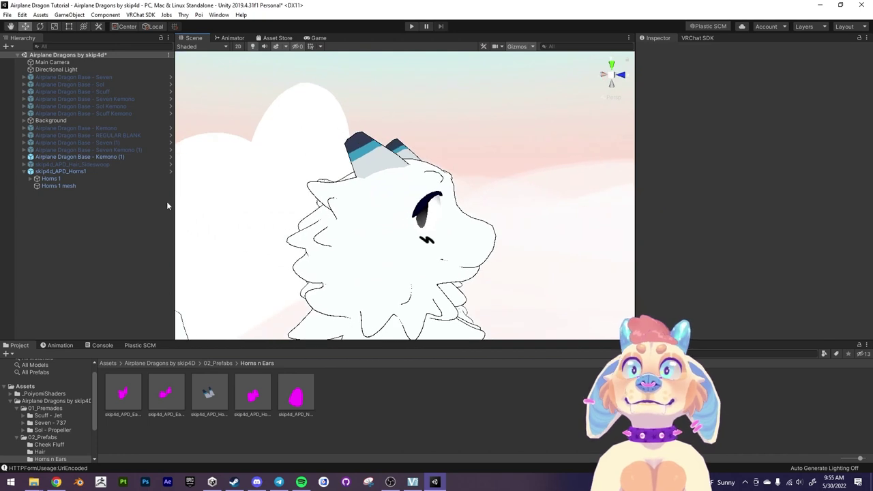
left_click(69, 185)
left_click_drag(838, 210, 535, 213)
Step: Delete the Horns1 object from the scene
left_click(57, 171)
left_click(25, 172)
left_click(64, 200)
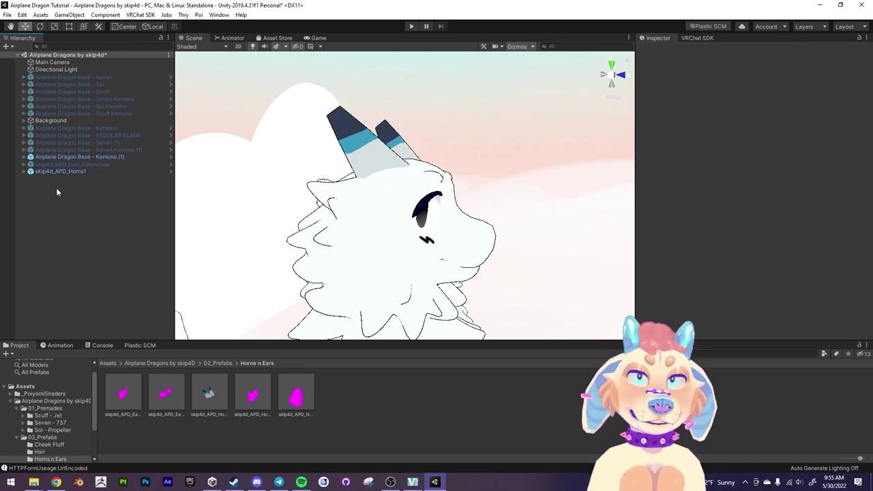
left_click(56, 171)
key("Delete")
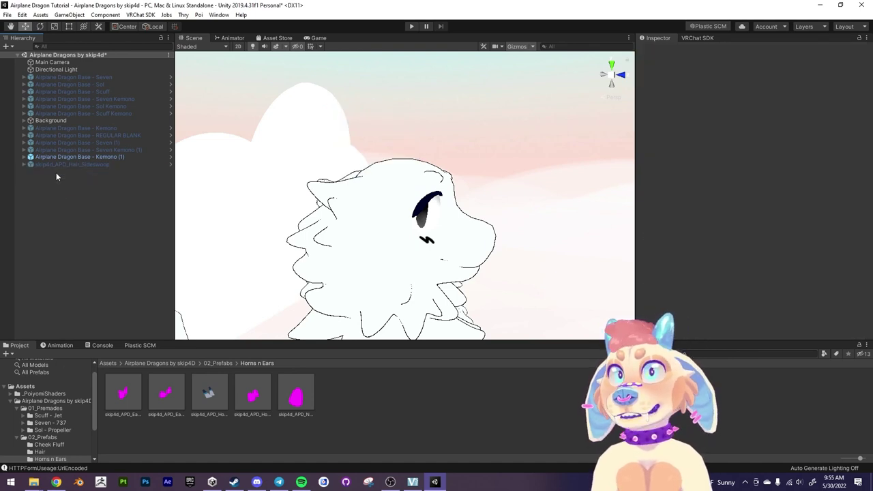
Step: Enable the Hair_Sideswoop object in the scene
left_click(65, 165)
left_click(659, 49)
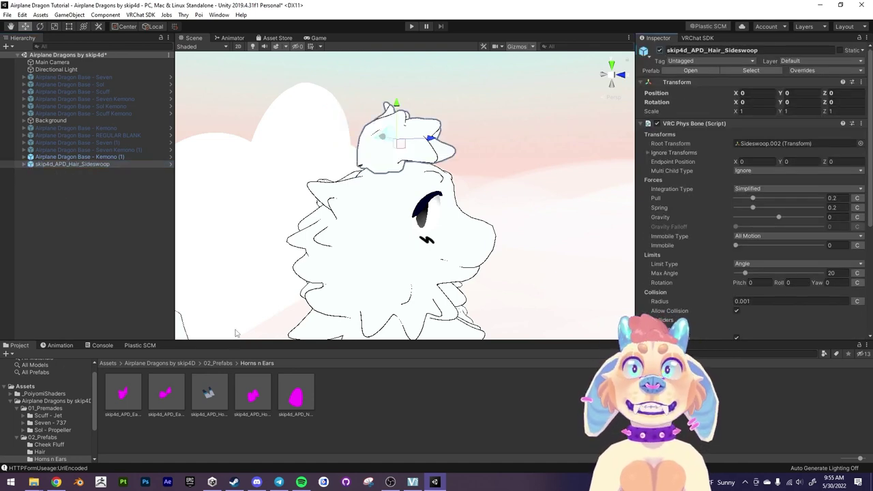
left_click(356, 415)
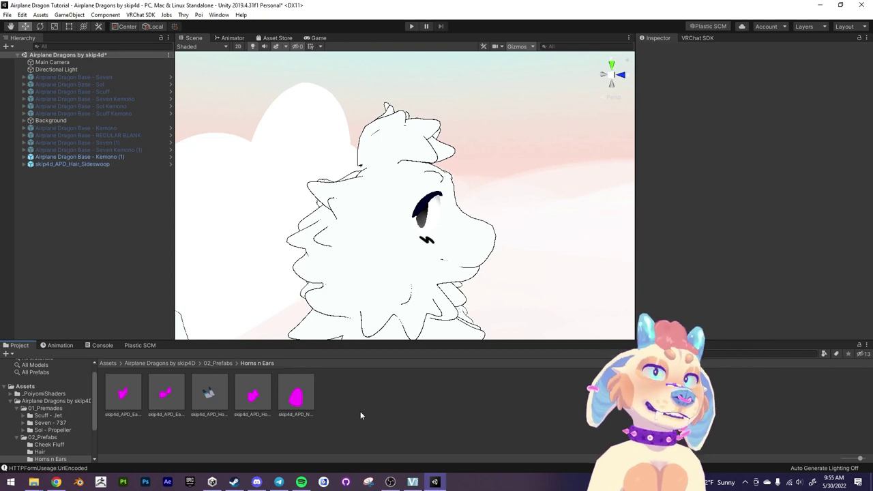
Step: Look through the 02_Prefabs Visors folder, then open the Wings folder
left_click(219, 364)
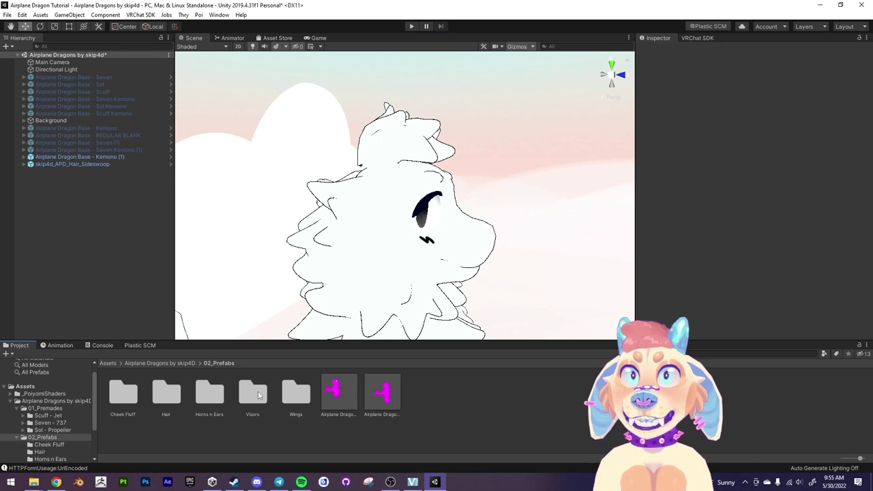
double_click(258, 391)
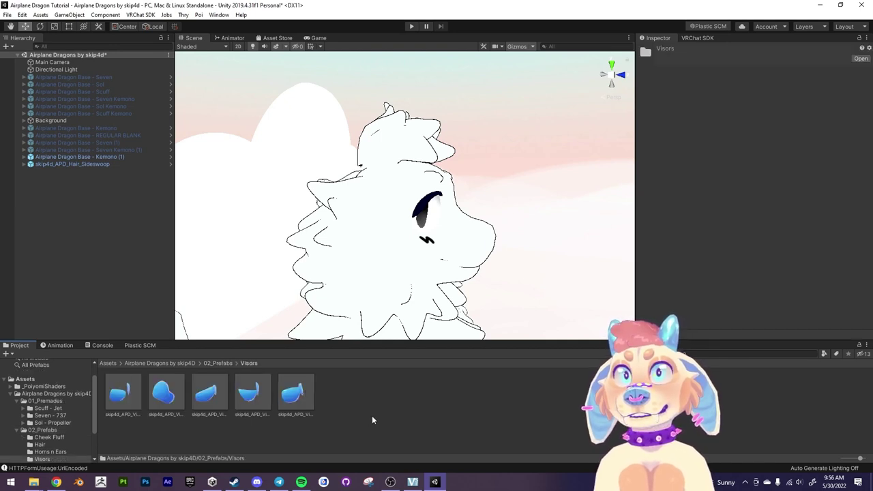
left_click(120, 391)
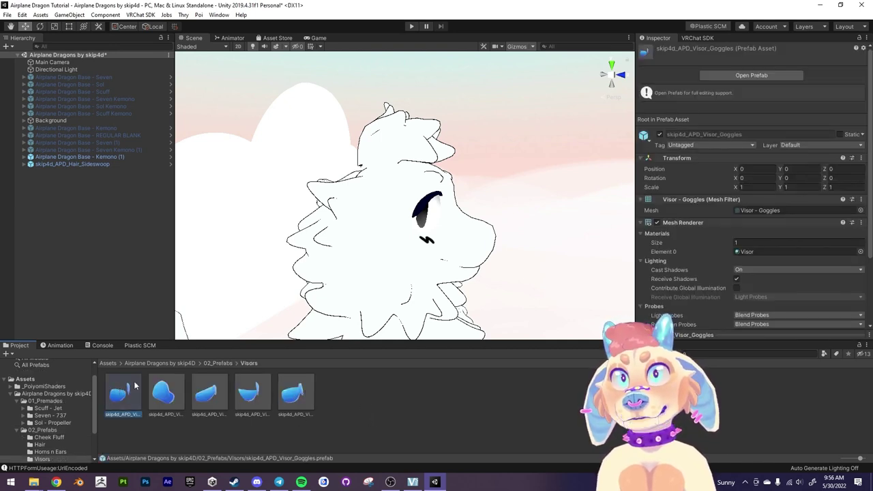
left_click(218, 363)
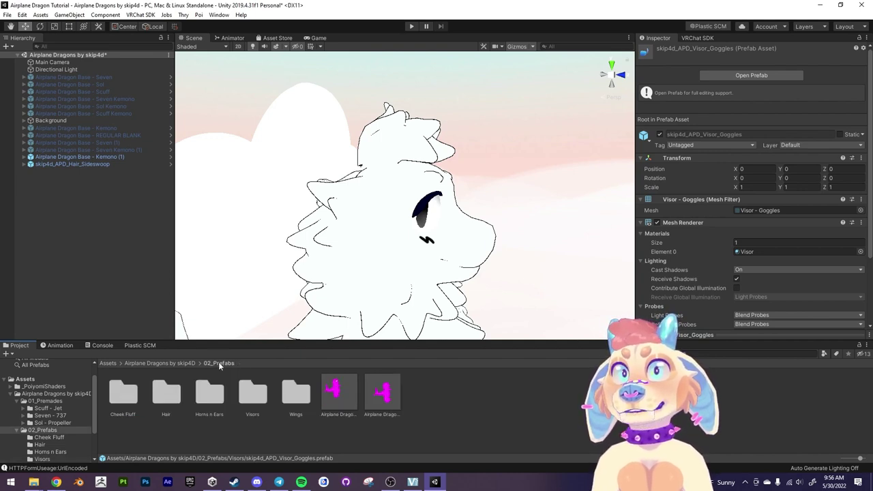
double_click(295, 390)
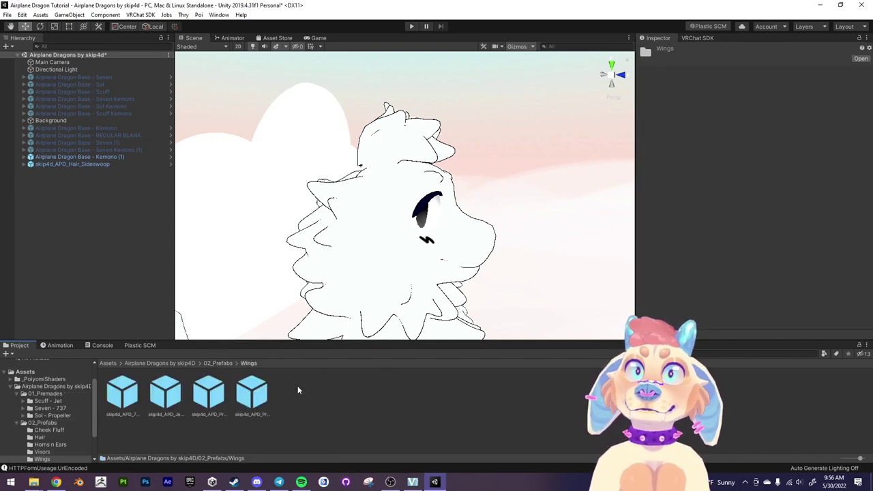
Step: Add the Propeller_Wings and Propeller_Nose prefabs to the scene
left_click(165, 394)
left_click(261, 407)
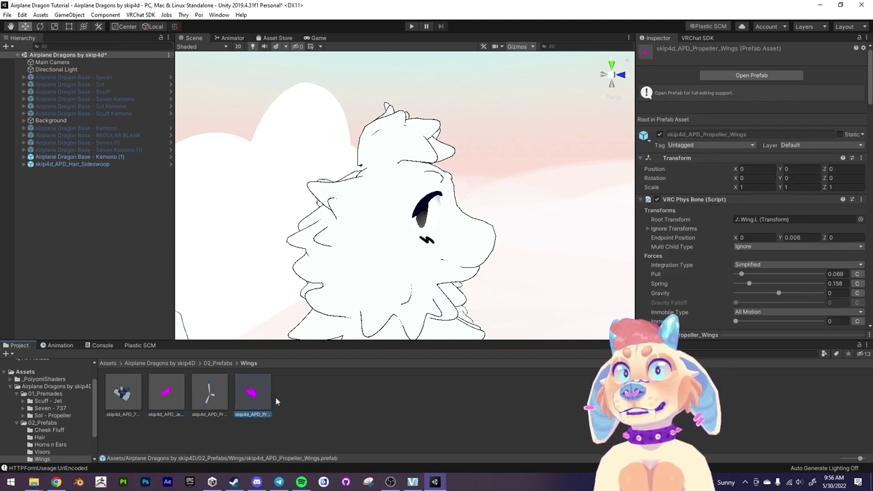
left_click_drag(256, 402, 73, 207)
right_click_drag(382, 286, 361, 340)
left_click_drag(209, 393, 81, 215)
right_click_drag(500, 237, 471, 235)
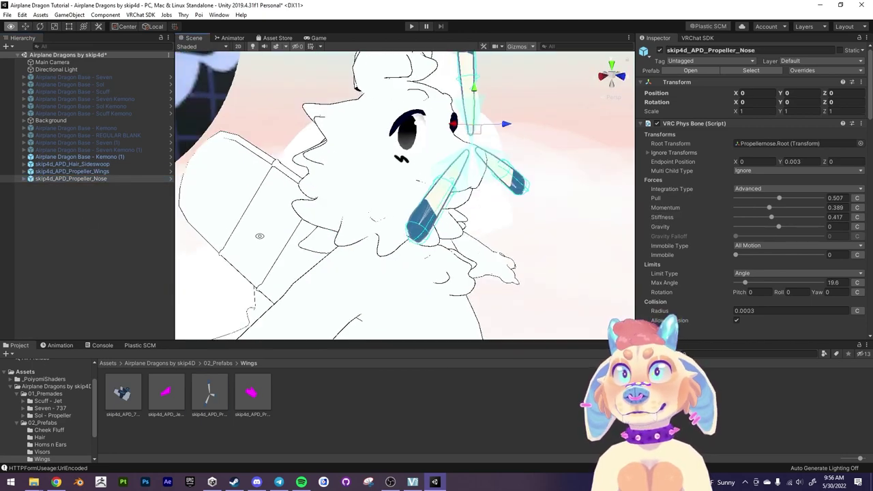
Step: Move the hair and both propellers down together to Y -0.065
left_click(80, 165, "shift")
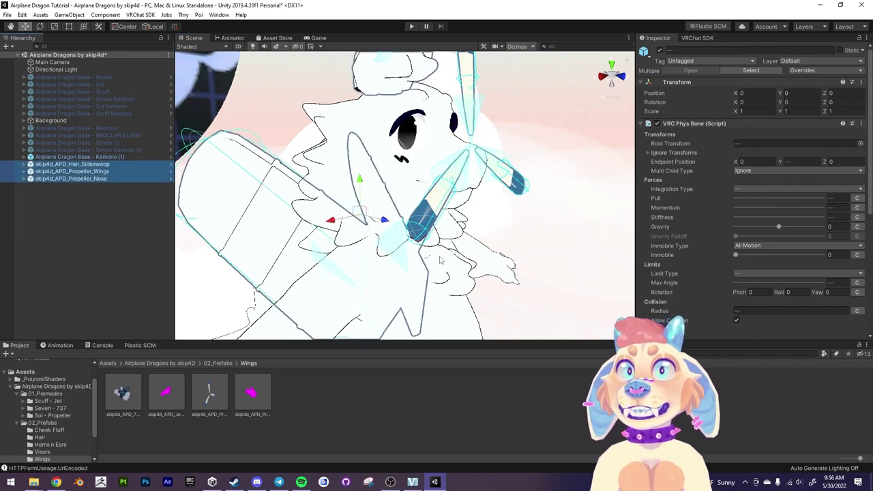
key("f")
key("w")
left_click_drag(339, 181, 339, 191)
left_click_drag(543, 209, 153, 315, "alt")
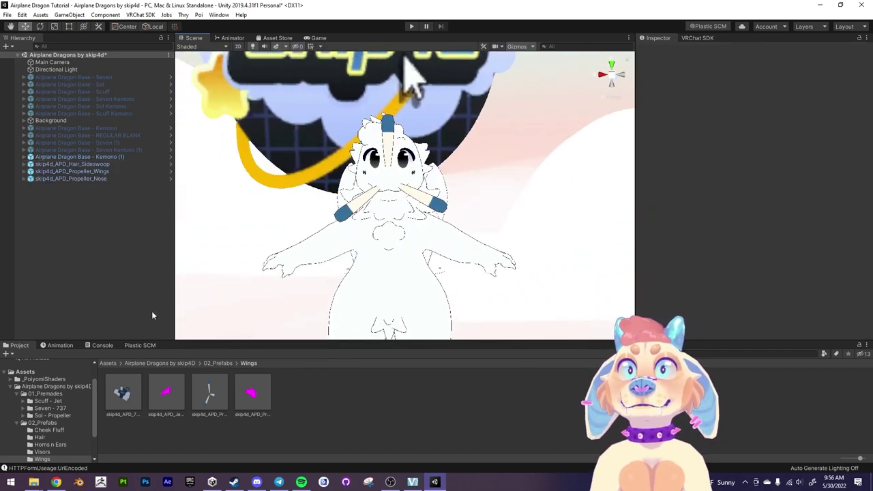
Step: Return to the Assets root folder and check the wings from the side
left_click(219, 364)
left_click(109, 362)
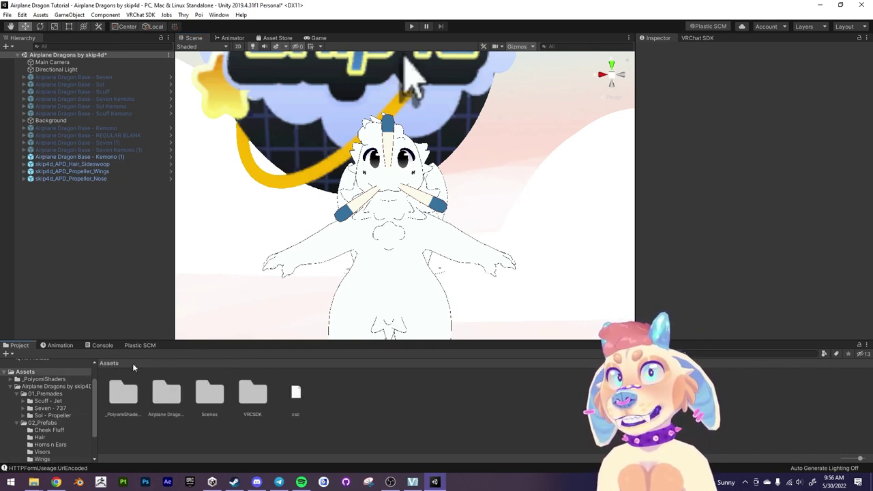
scroll(49, 424, "down", 2)
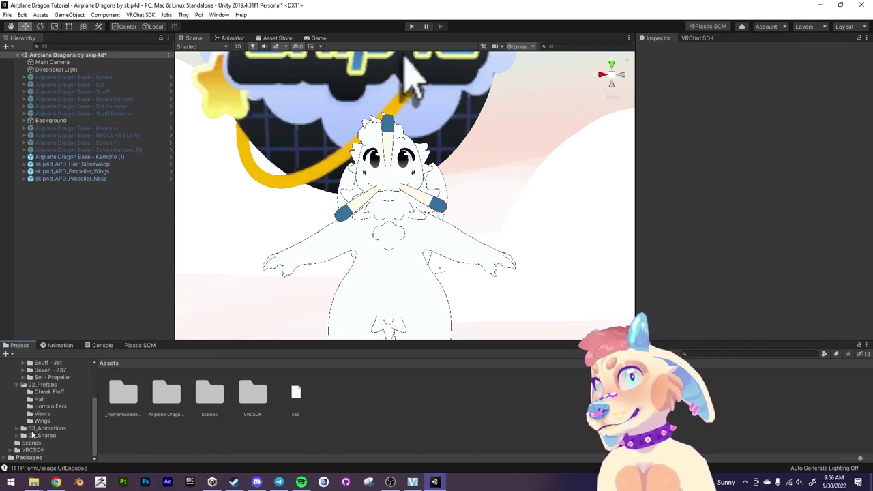
left_click(38, 421)
scroll(41, 423, "up", 3)
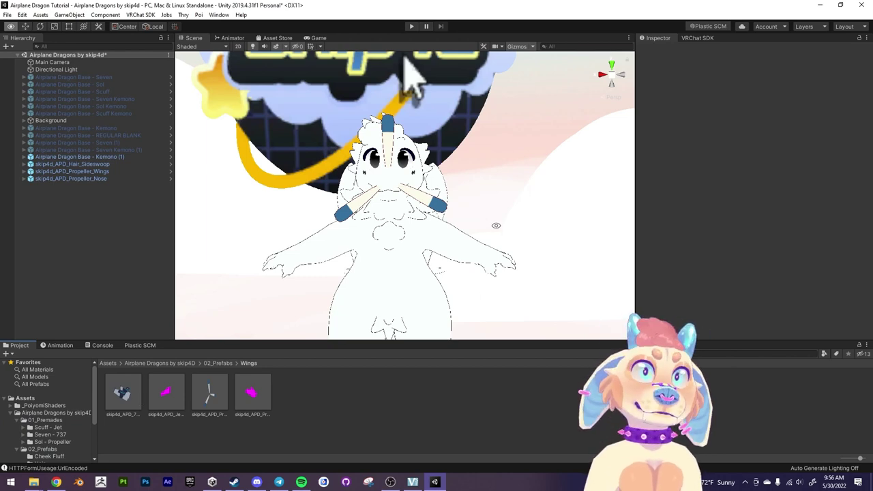
middle_click_drag(564, 181, 578, 164)
left_click_drag(582, 269, 450, 268, "alt")
left_click_drag(405, 236, 377, 236, "alt")
left_click(108, 363)
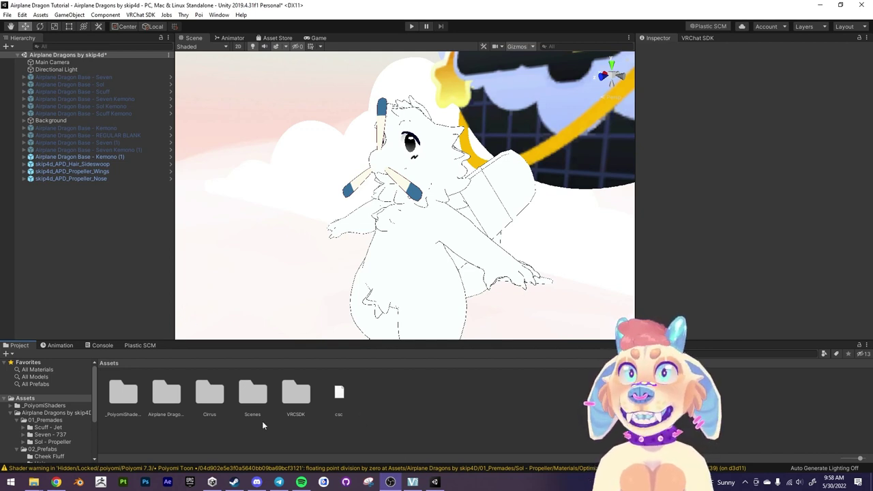
Step: Open Cirrus > Materials and select all eight Cirrus materials
double_click(211, 395)
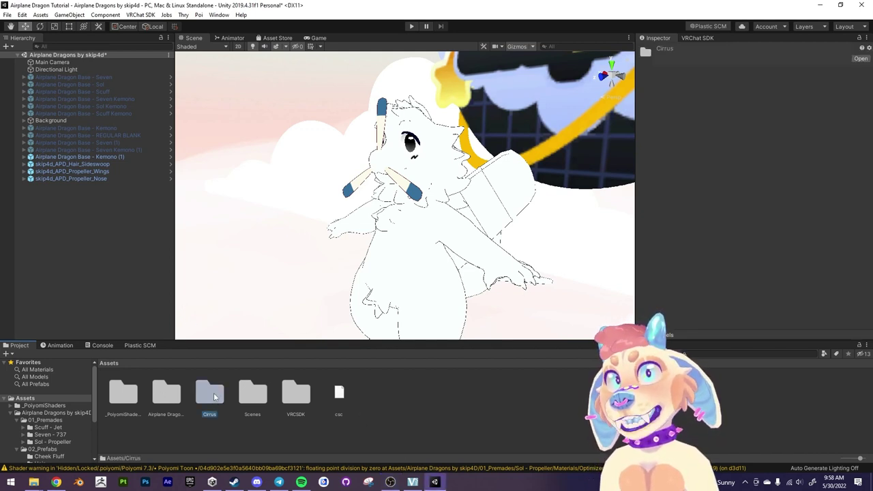
left_click_drag(409, 273, 287, 360, "alt")
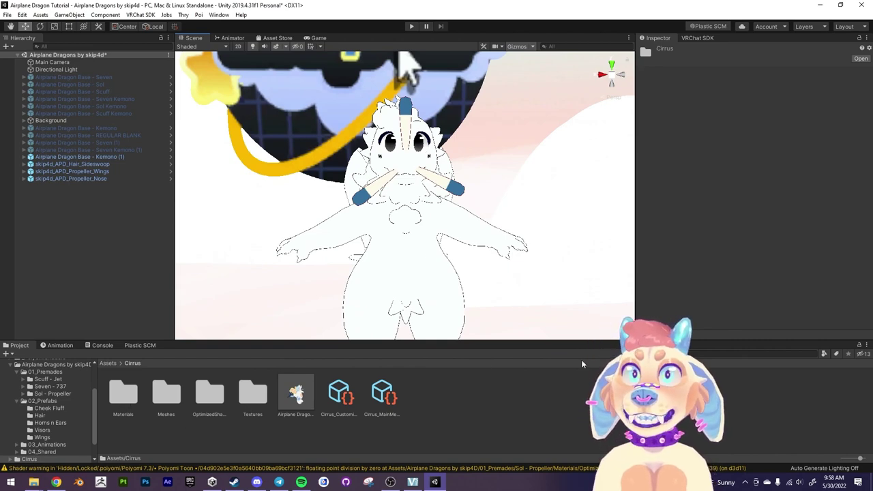
left_click_drag(554, 176, 477, 300, "alt")
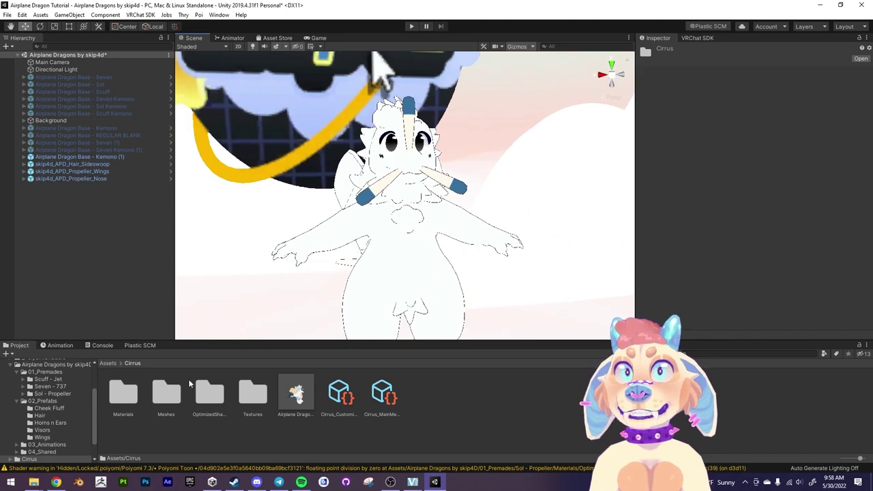
double_click(120, 396)
left_click(118, 399)
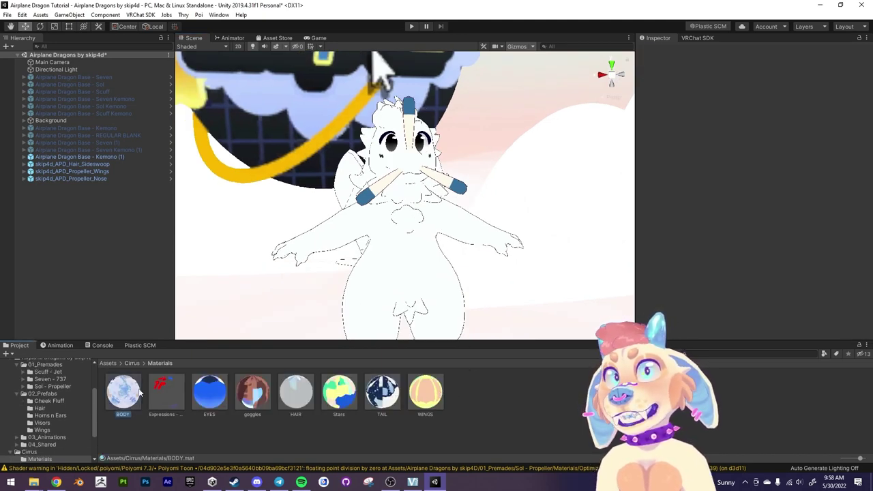
key("ctrl+a")
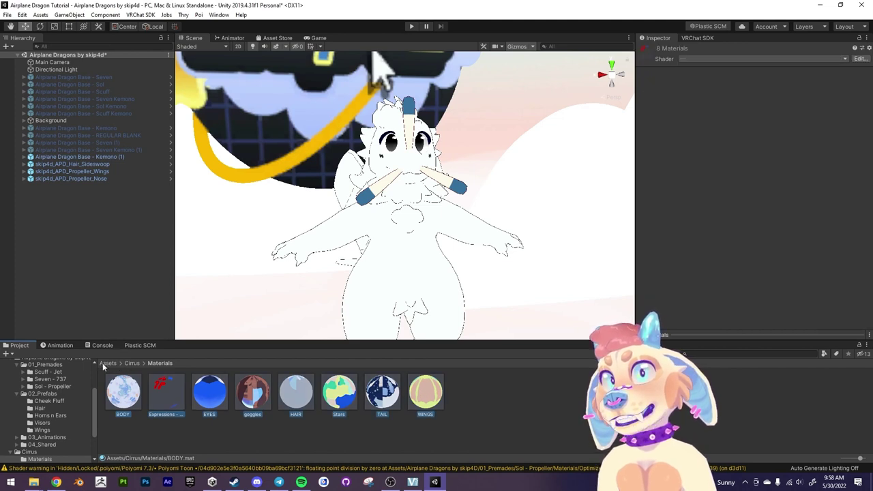
Step: Select all seven materials in 01_Premades > Seven - 737 > Materials
left_click(126, 365)
left_click(146, 398)
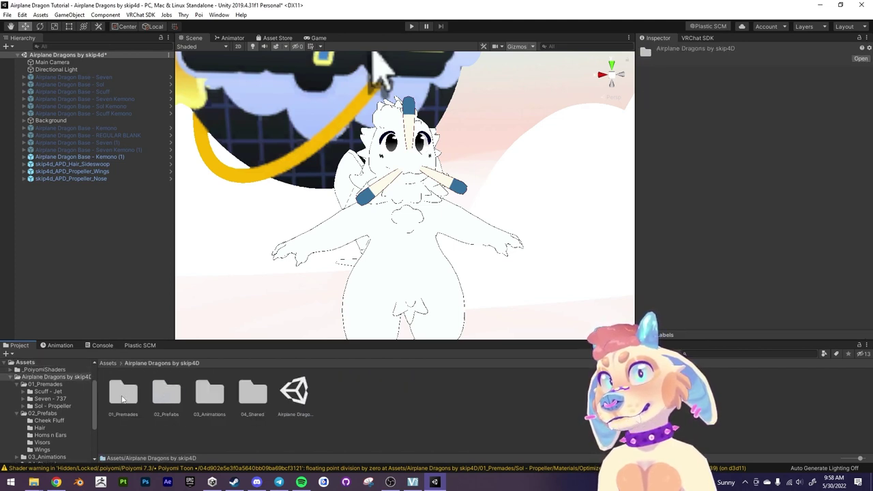
double_click(137, 395)
double_click(170, 397)
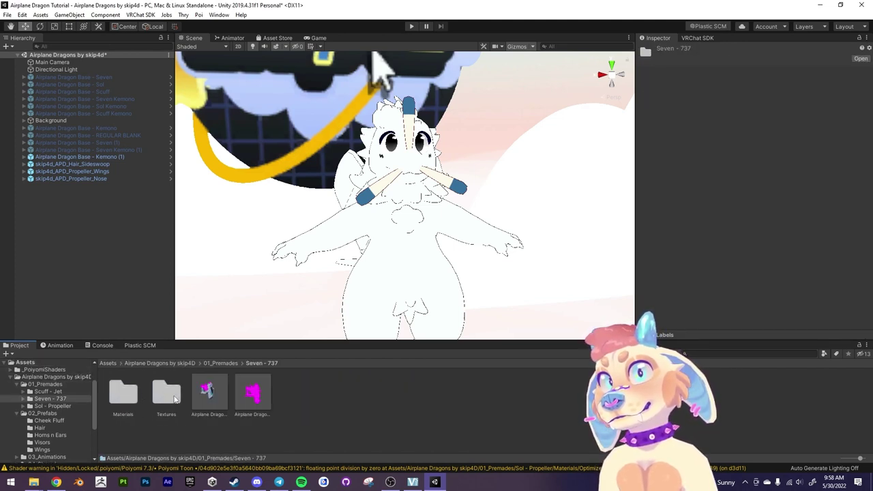
double_click(123, 394)
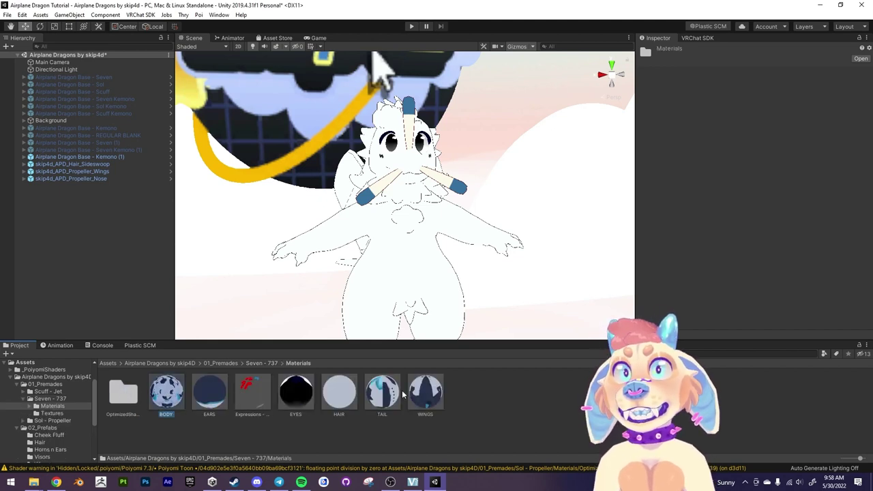
left_click(166, 396)
key("ctrl+a")
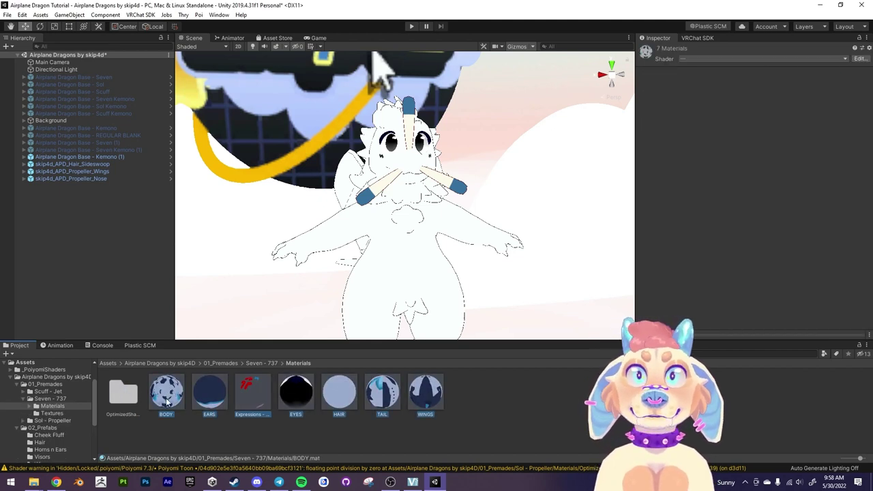
scroll(62, 404, "up", 2)
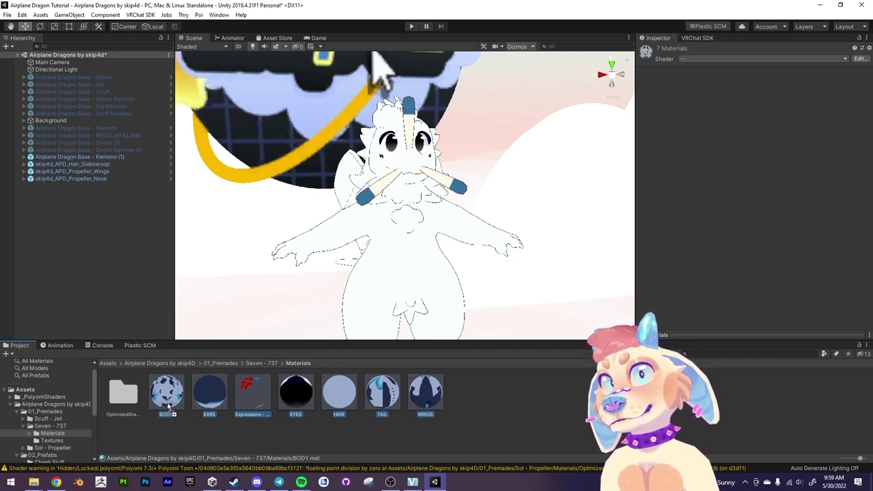
Step: Select the copied Seven - 737 materials, starting with BODY, in the Assets root
left_click(39, 392)
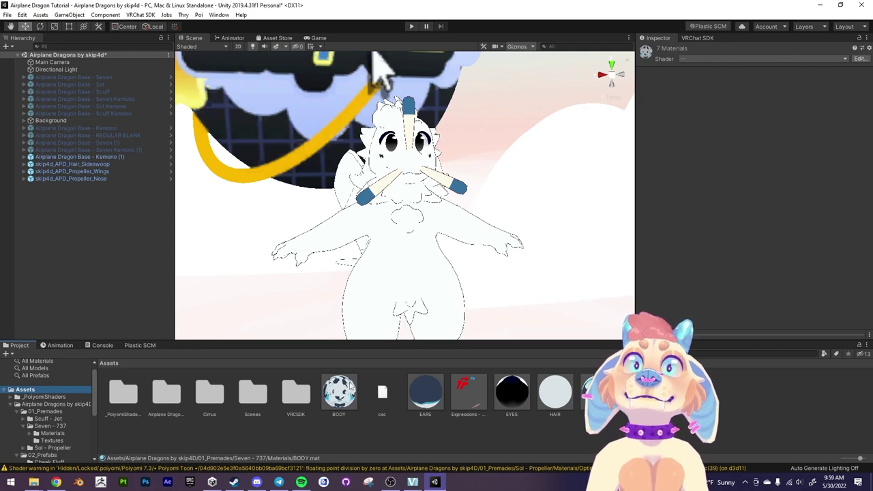
left_click(350, 387)
left_click(424, 395, "ctrl")
left_click(468, 393, "ctrl")
left_click(512, 392, "ctrl")
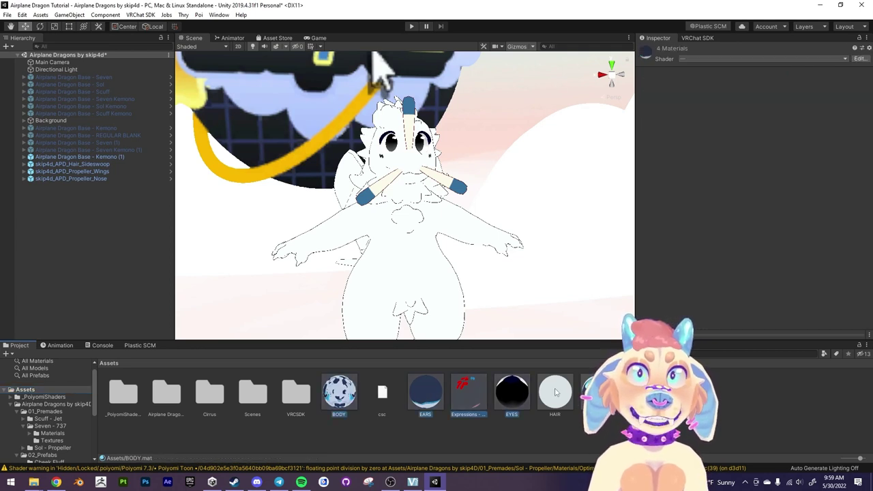
left_click(553, 394, "ctrl")
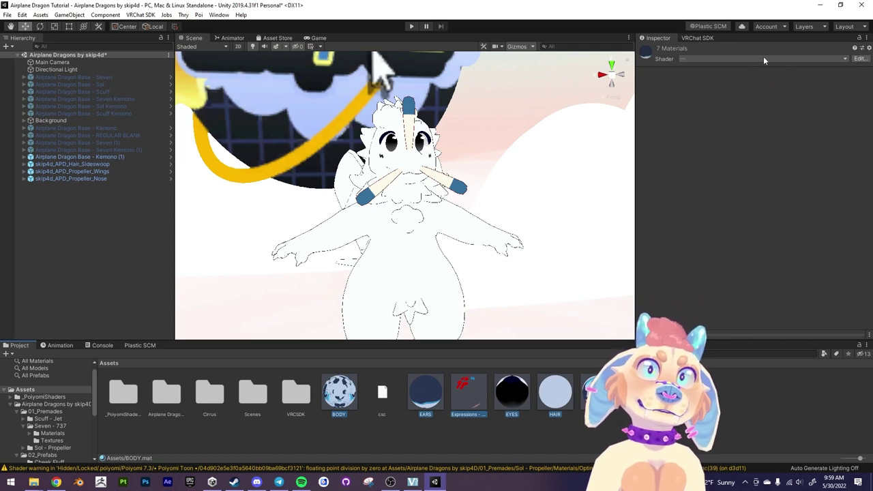
Step: Switch the selected materials' shader to Poiyomi 7.3 > Poiyomi Toon
left_click(700, 60)
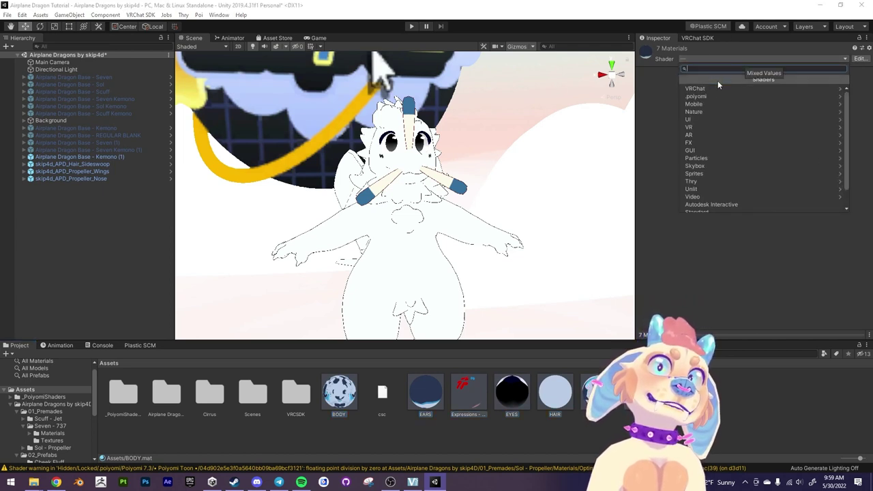
left_click(712, 96)
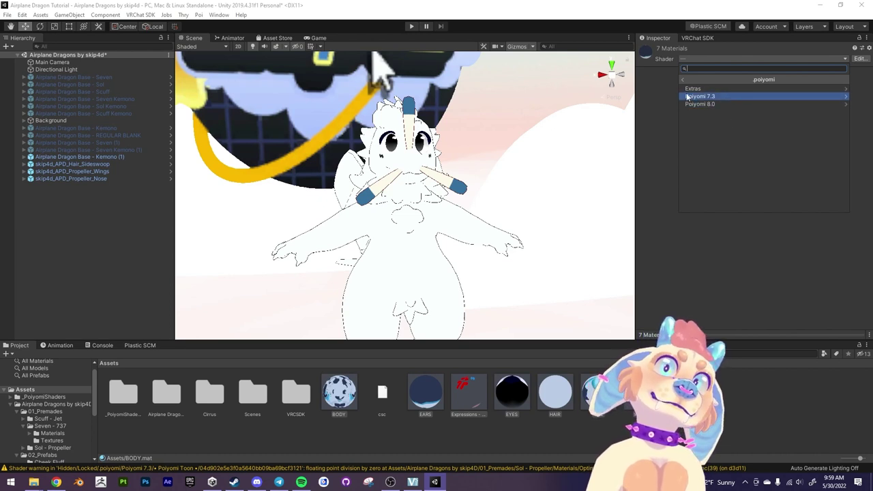
left_click(713, 96)
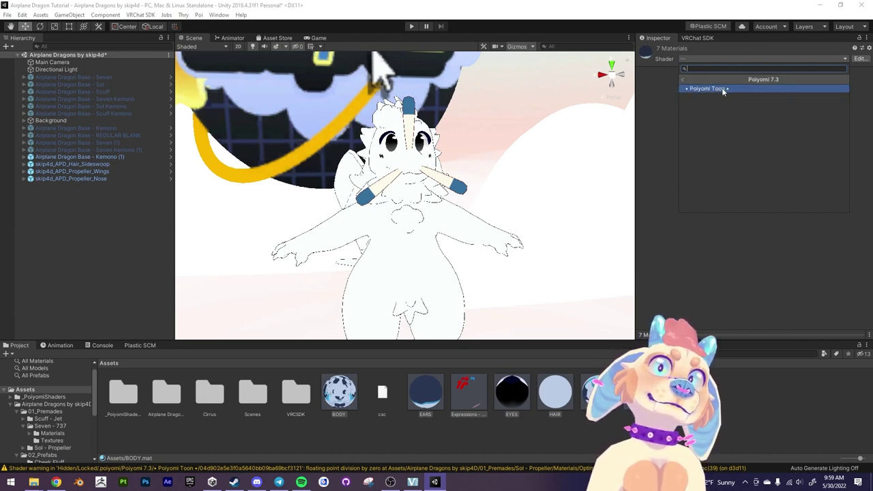
left_click(724, 91)
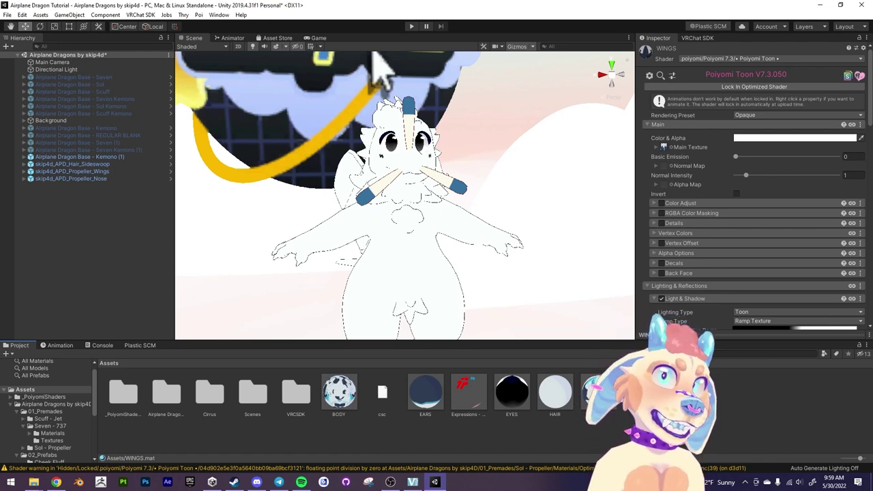
Step: Set the WINGS material's Main Texture to BODY_Base_color
left_click(512, 392)
left_click(463, 392)
left_click(435, 391)
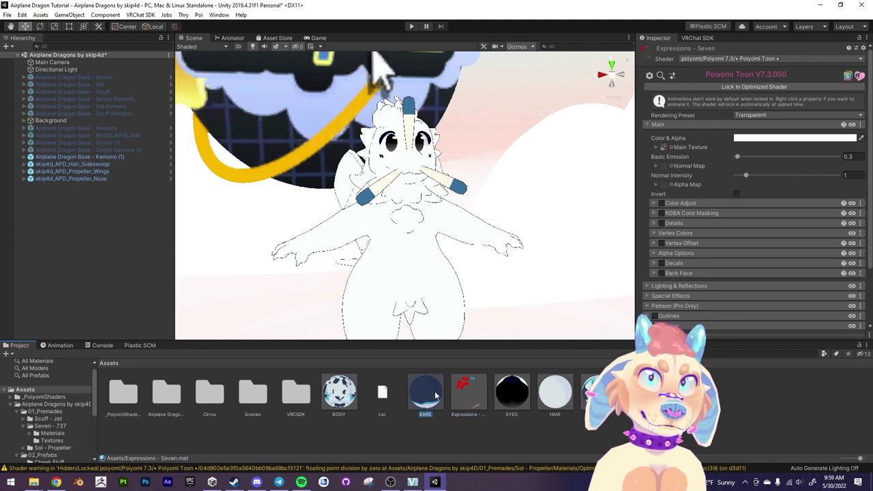
left_click(599, 392)
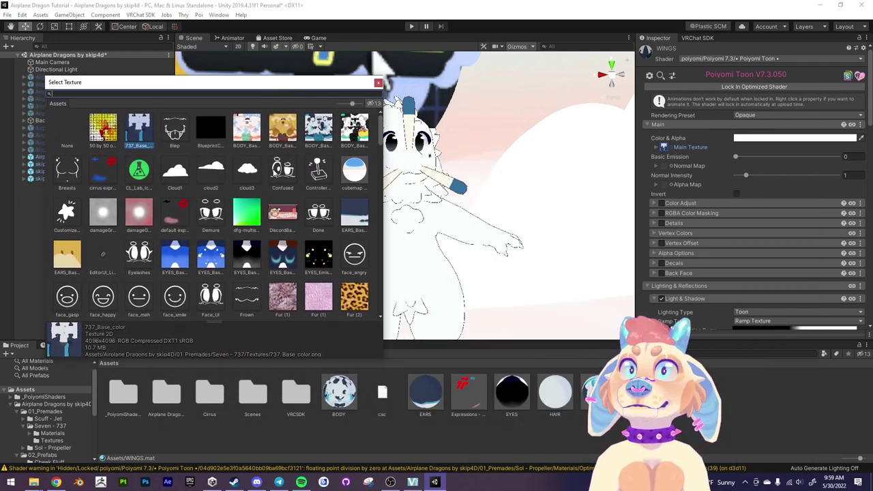
left_click(251, 130)
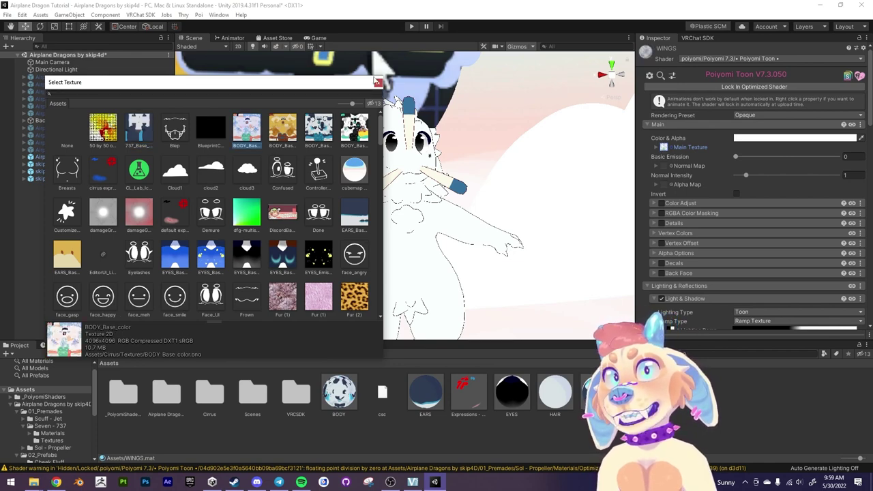
left_click(378, 83)
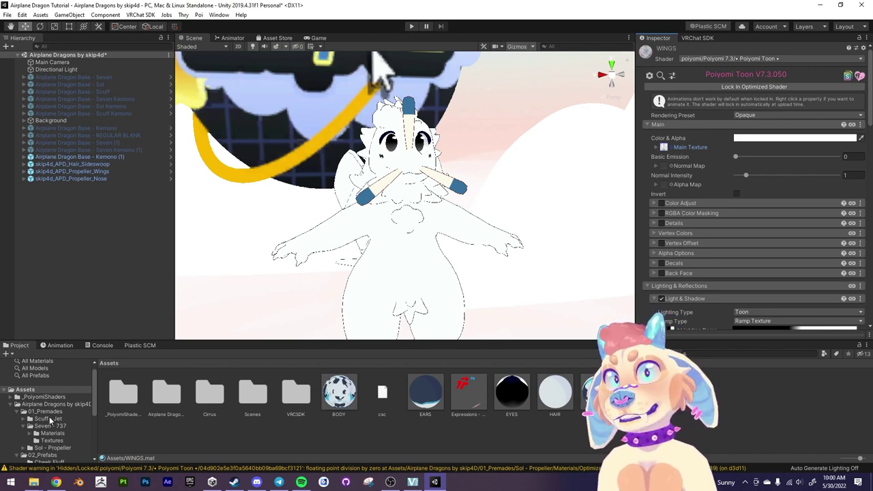
Step: Assign a Cirrus texture from the Textures folder as the wings' main texture
scroll(55, 415, "down", 4)
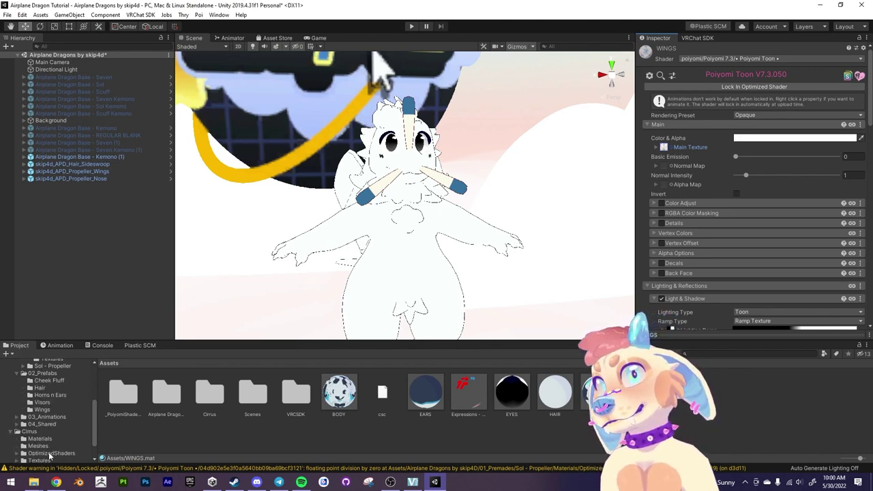
left_click(41, 460)
left_click_drag(166, 397, 666, 150)
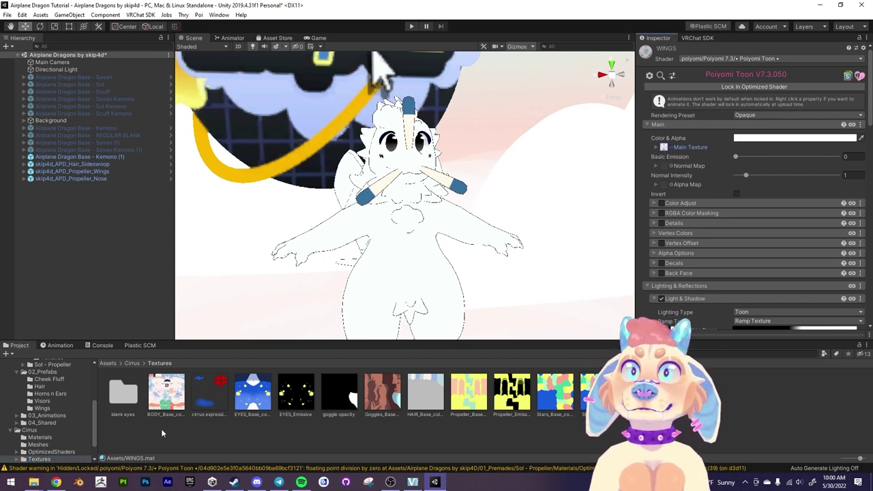
Step: Apply the Cirrus BODY and EYES materials to the dragon's body and eyes
left_click(133, 364)
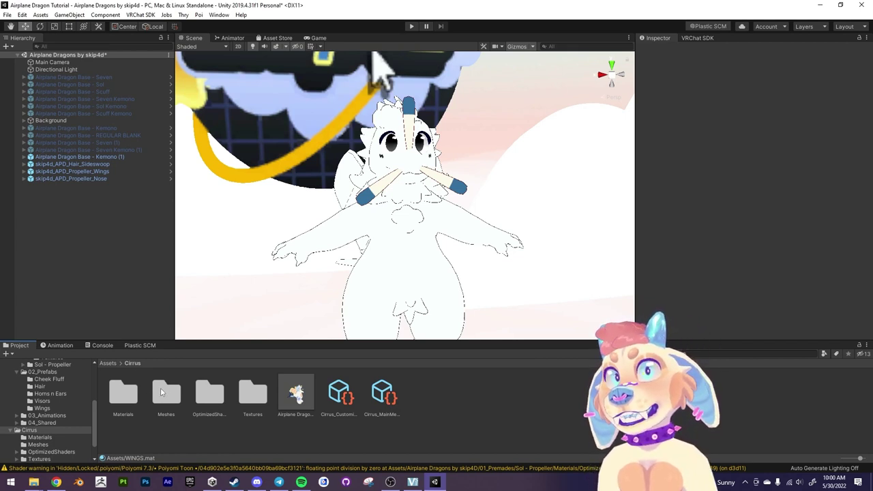
double_click(123, 395)
left_click_drag(135, 399, 321, 338)
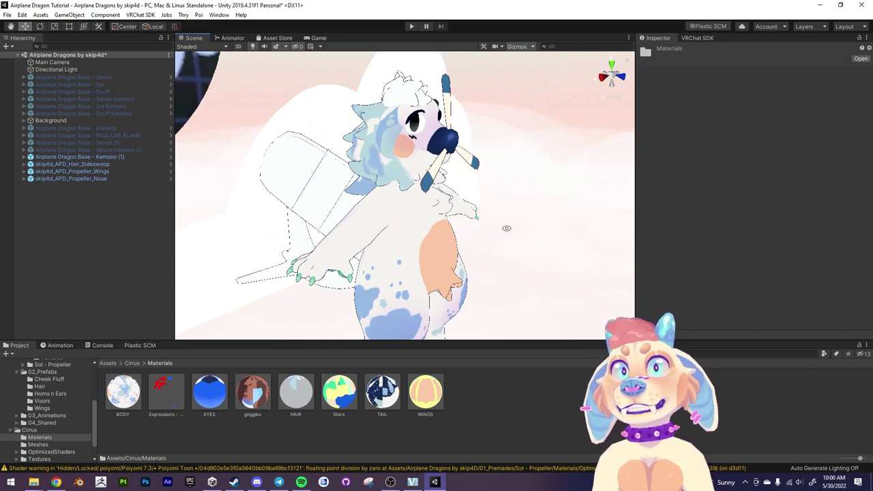
left_click_drag(507, 228, 247, 377, "alt")
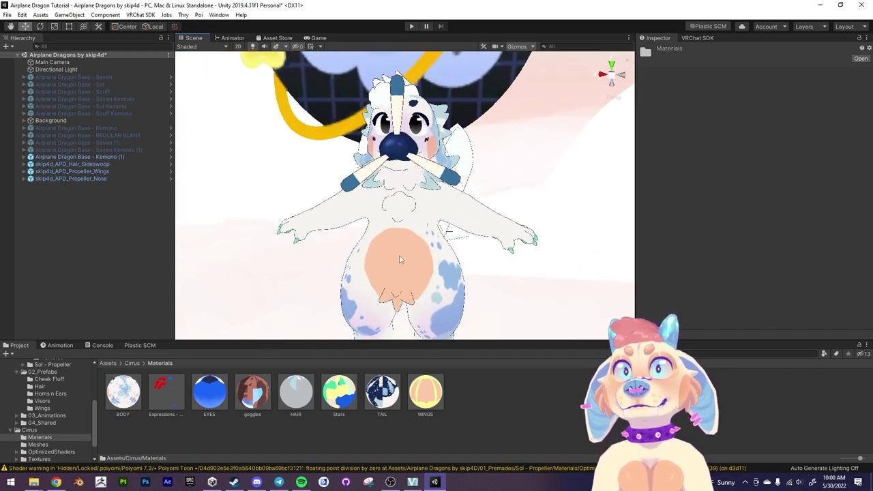
left_click_drag(428, 225, 481, 202, "alt")
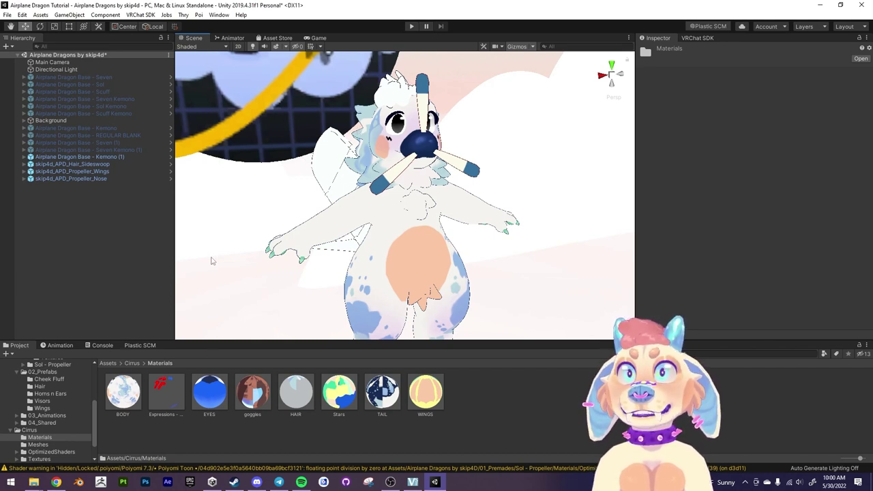
left_click_drag(217, 396, 399, 129)
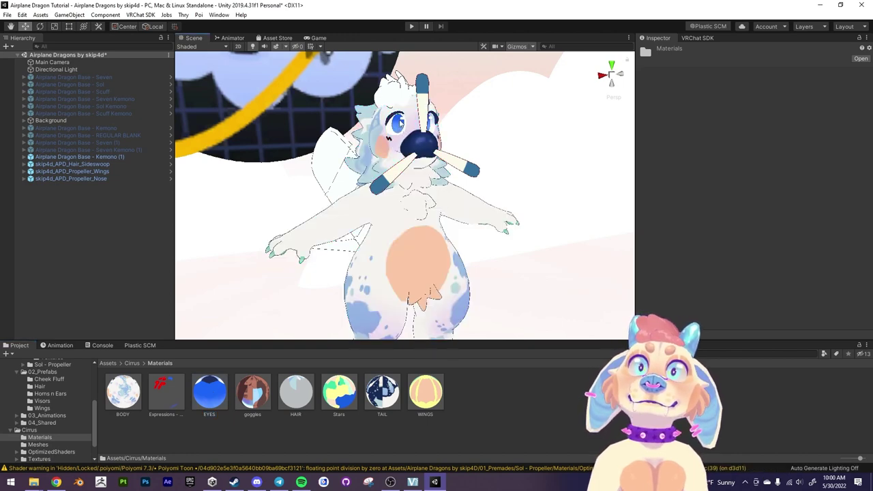
Step: Apply the TAIL and WINGS materials and give the propellers the green and yellow material
left_click_drag(402, 125, 437, 225, "alt")
left_click_drag(410, 94, 433, 372, "alt")
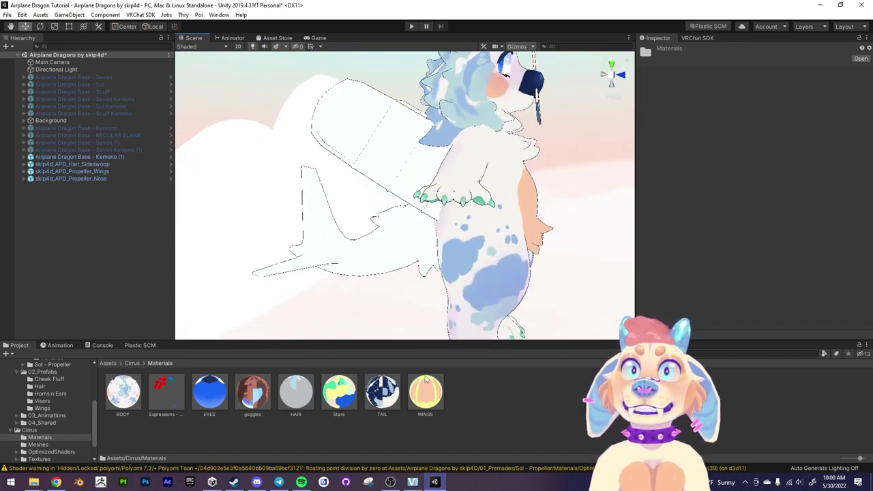
left_click_drag(384, 278, 379, 266)
left_click_drag(413, 197, 351, 65)
left_click_drag(437, 223, 465, 233, "alt")
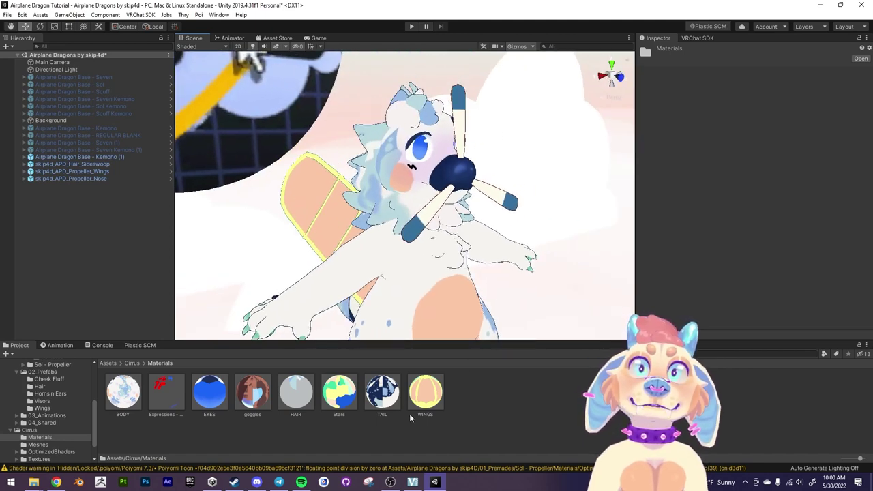
left_click_drag(298, 192, 461, 102)
left_click_drag(500, 159, 439, 255, "alt")
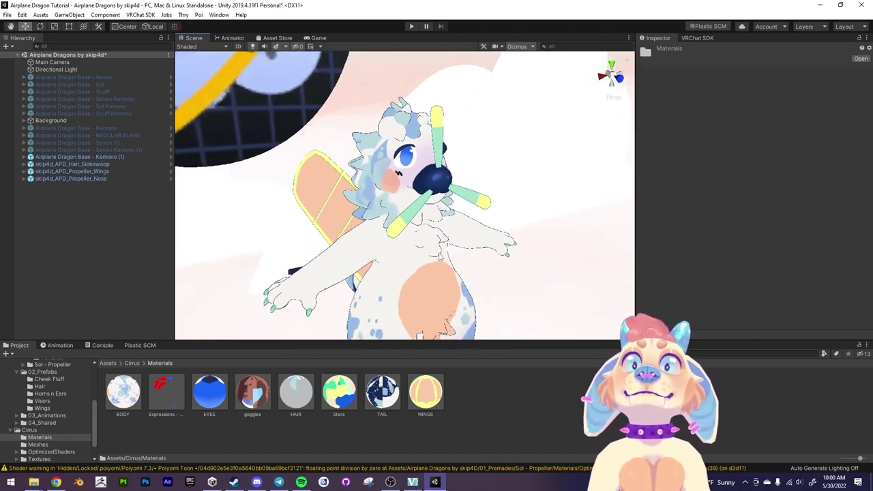
left_click(131, 364)
Step: Add the Goggles and Stars meshes and lower them onto the head to Y -0.07
double_click(176, 398)
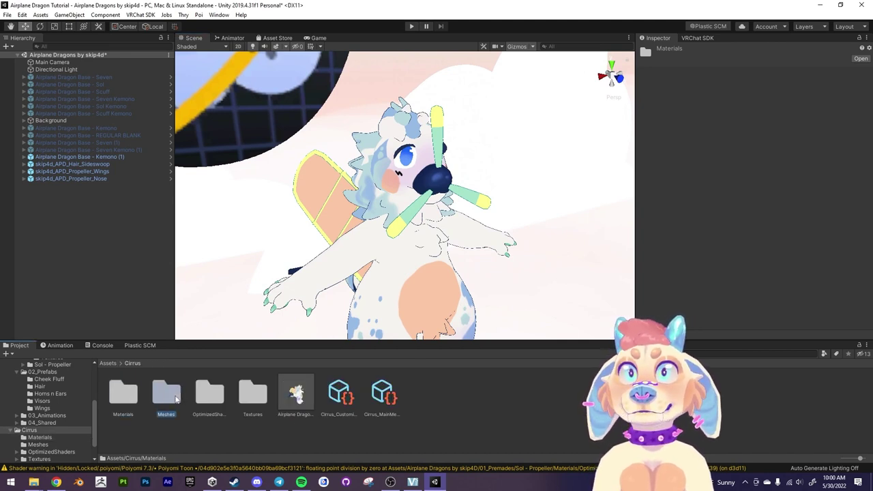
left_click(130, 401)
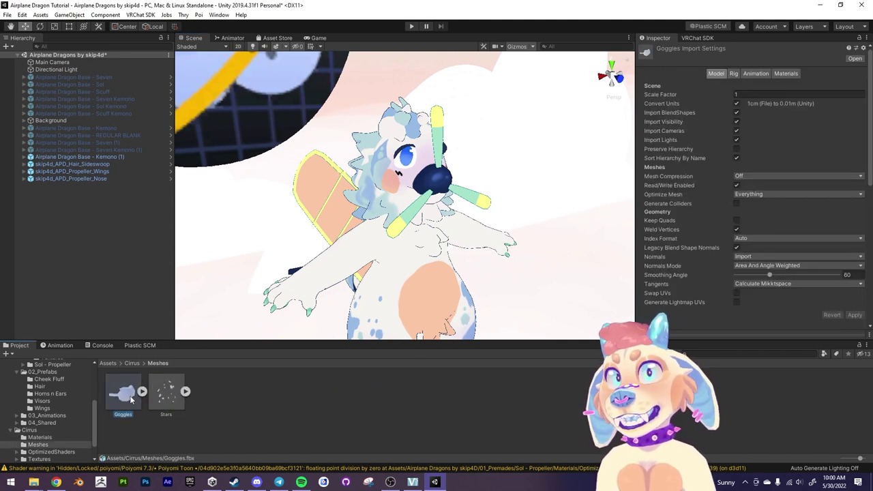
left_click(173, 400, "ctrl")
left_click_drag(173, 400, 90, 218)
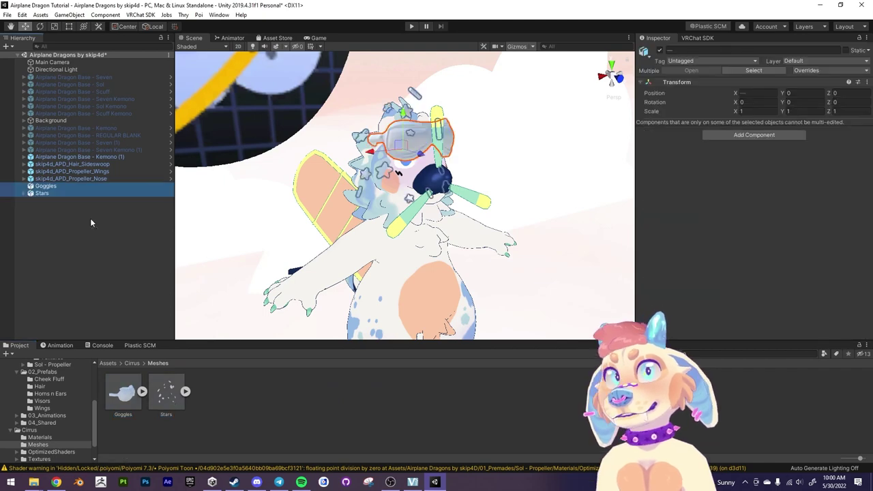
left_click_drag(471, 170, 382, 178, "alt")
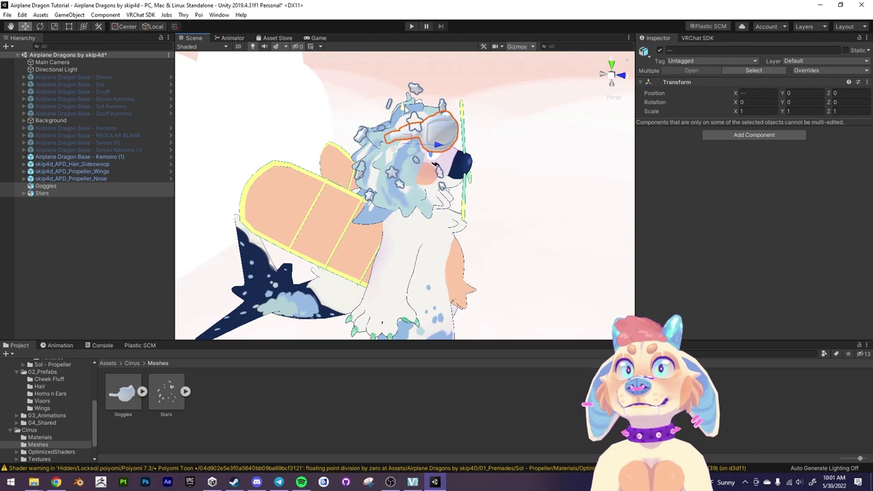
left_click_drag(406, 105, 436, 178)
left_click(519, 149)
left_click(131, 299)
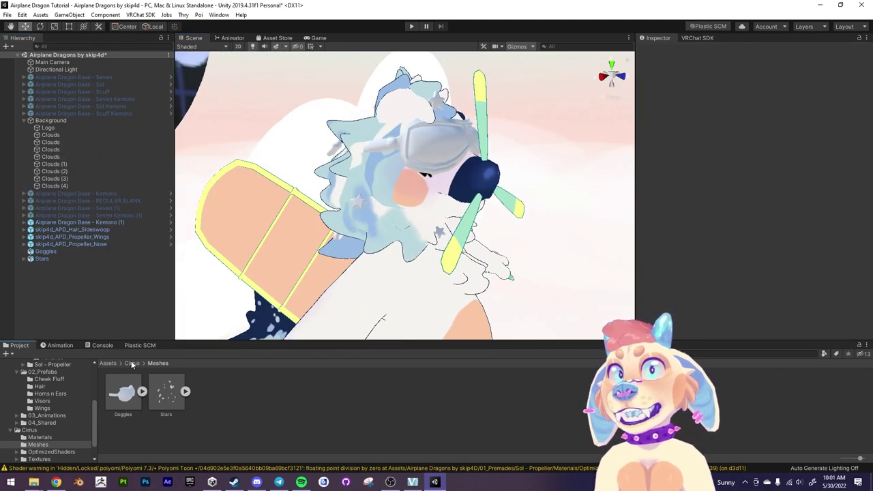
Step: Apply the brown goggles material to the goggles and inspect them
left_click(132, 364)
double_click(123, 392)
left_click_drag(253, 393, 383, 176)
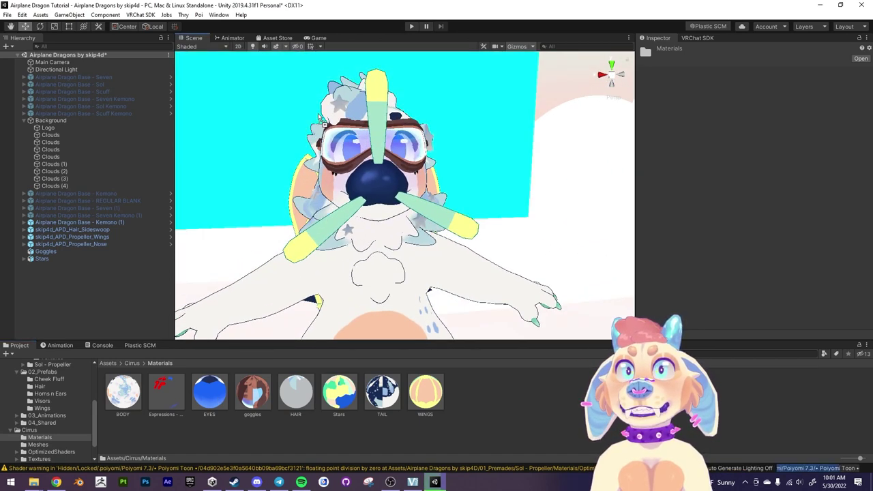
left_click_drag(505, 178, 280, 220, "alt")
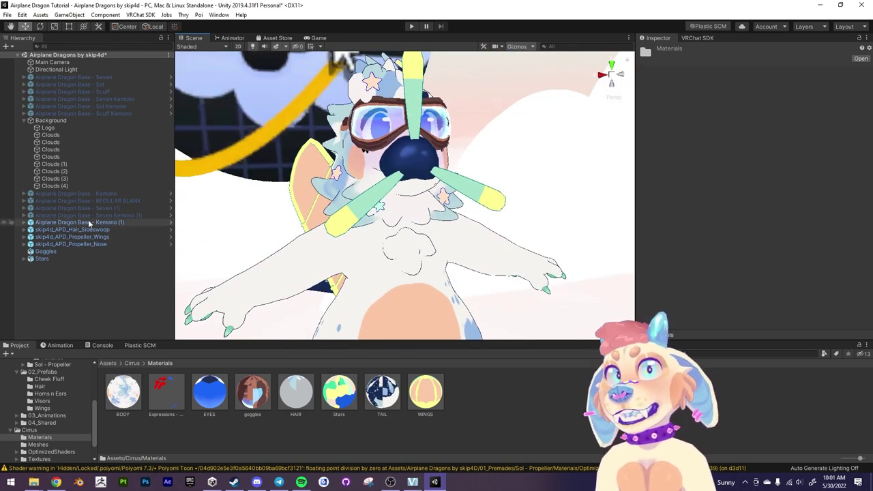
scroll(351, 58, "down", 3)
left_click_drag(351, 59, 846, 238, "alt")
left_click_drag(461, 249, 381, 219, "alt")
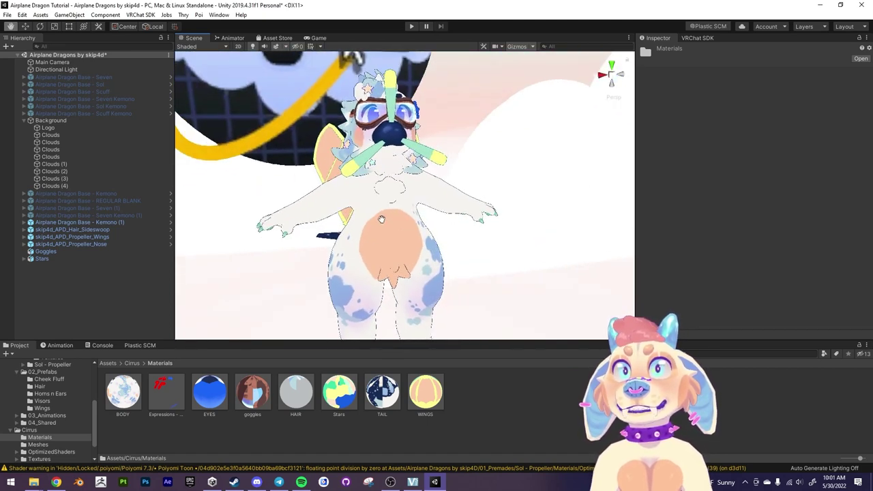
Step: Expand the Airplane Dragon Base - Kemono (1) avatar's full bone hierarchy
left_click(33, 224)
left_click(25, 222, "alt")
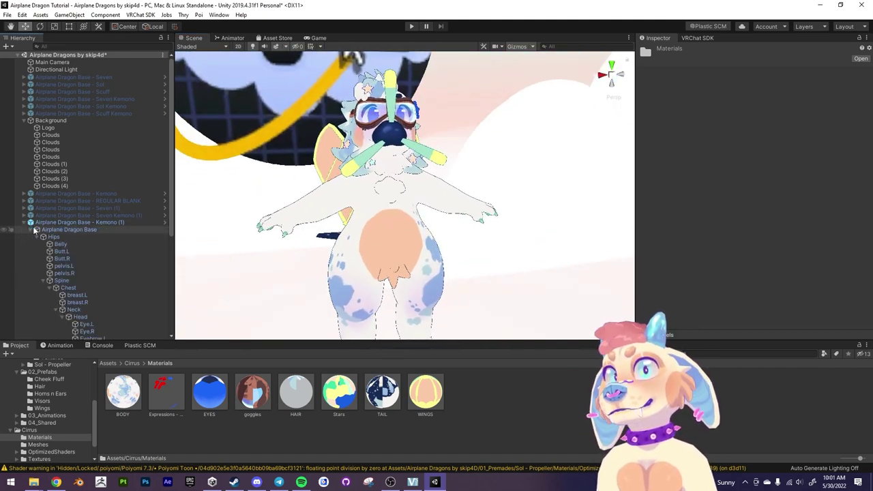
scroll(33, 251, "down", 8)
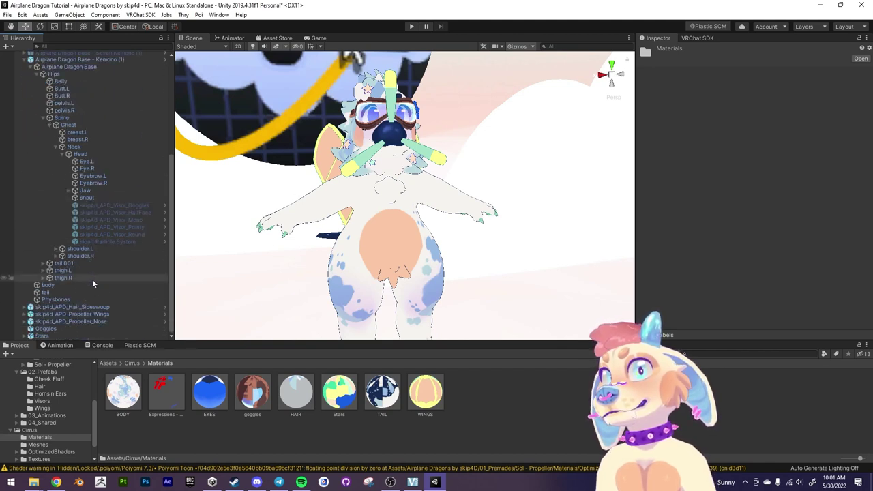
right_click_drag(394, 253, 394, 242)
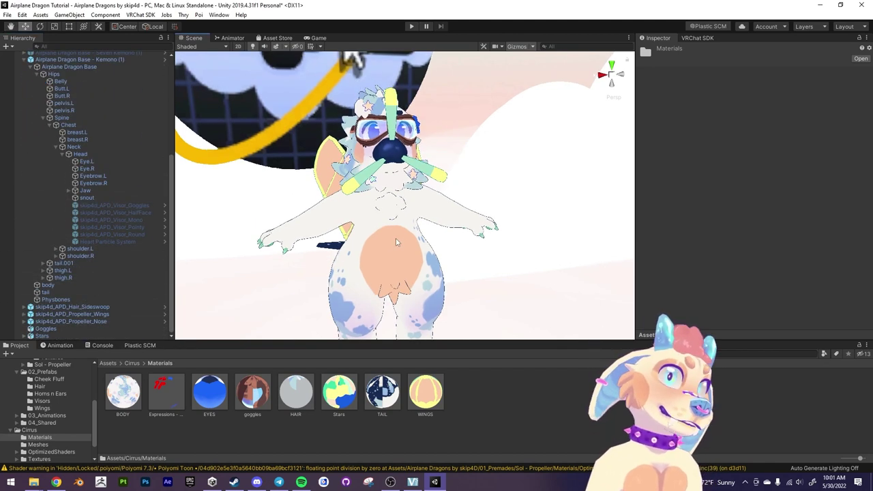
right_click_drag(450, 238, 588, 244)
right_click_drag(497, 253, 345, 247)
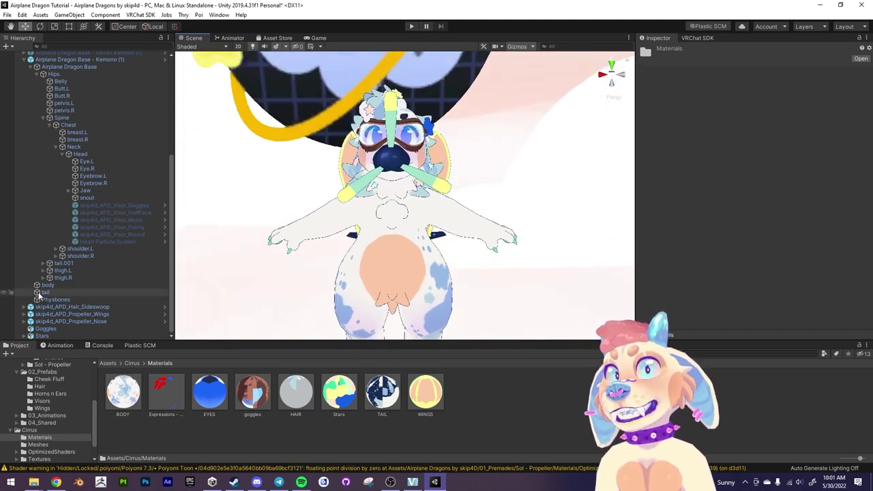
Step: Parent Hair_Sideswoop, the propellers, Goggles and Stars to the Head bone
left_click(90, 307)
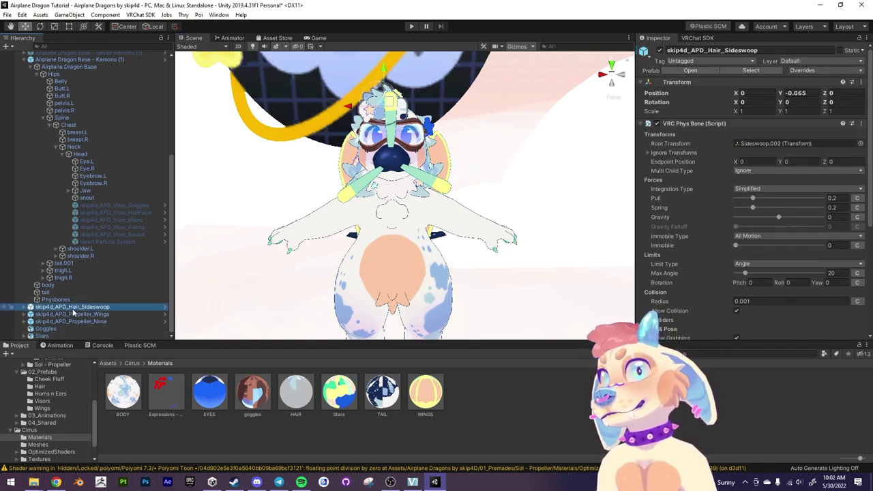
left_click(102, 320, "shift")
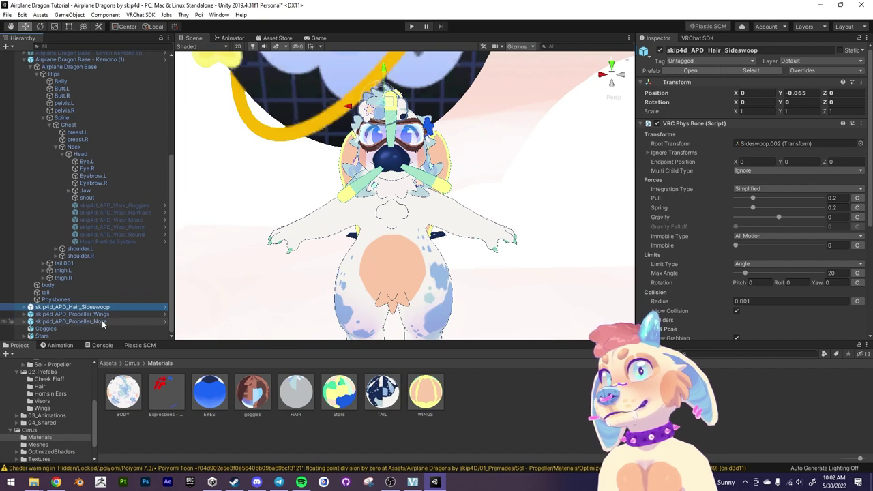
left_click(42, 334, "shift")
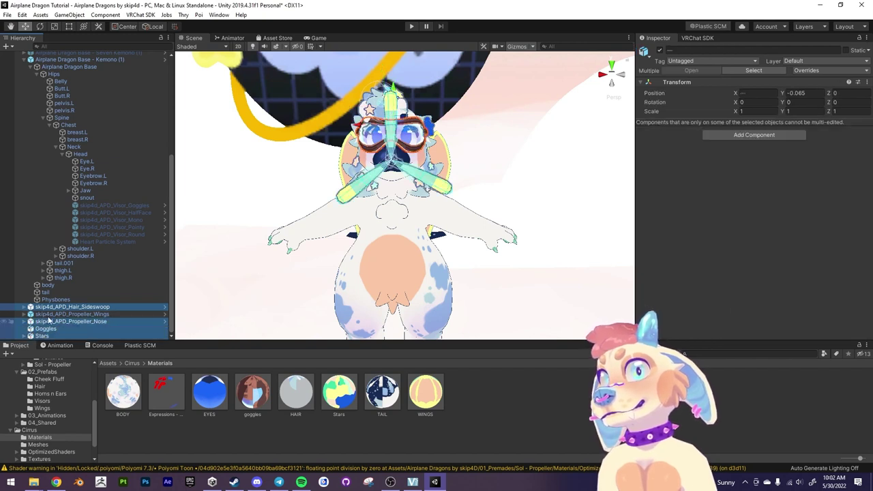
left_click_drag(54, 310, 89, 157)
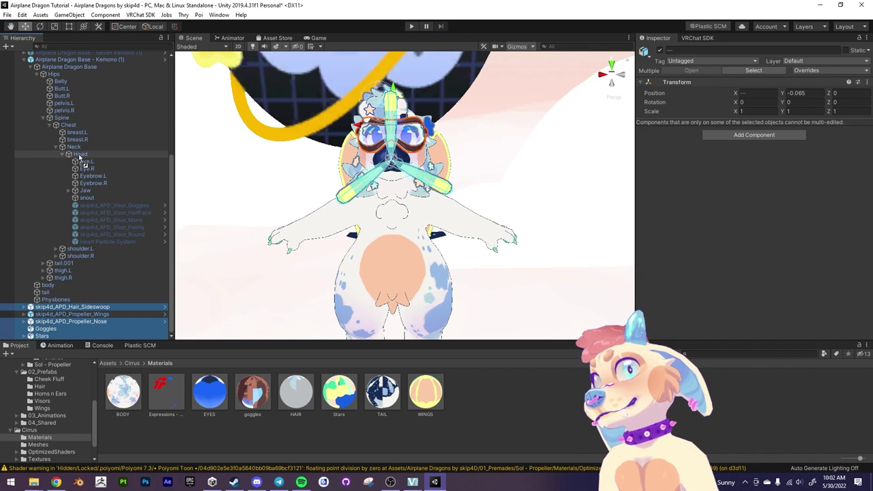
left_click_drag(77, 155, 78, 156)
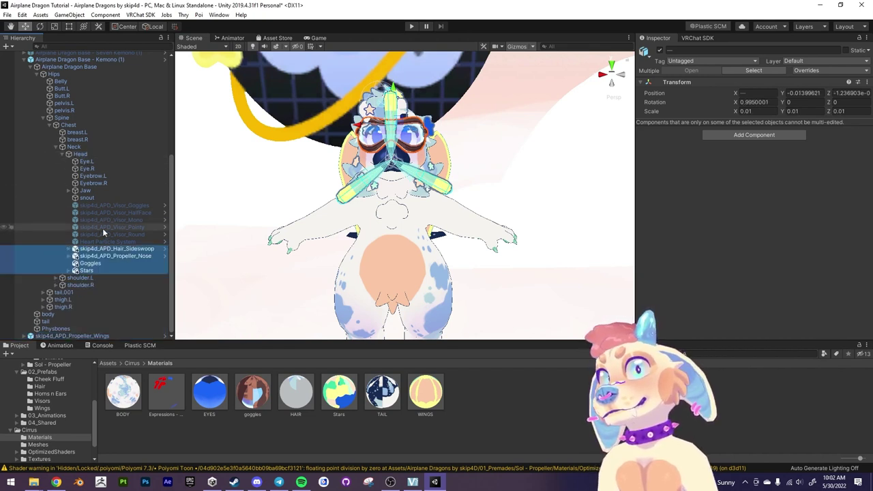
Step: Move Propeller_Wings under the Hips bone
left_click(65, 335)
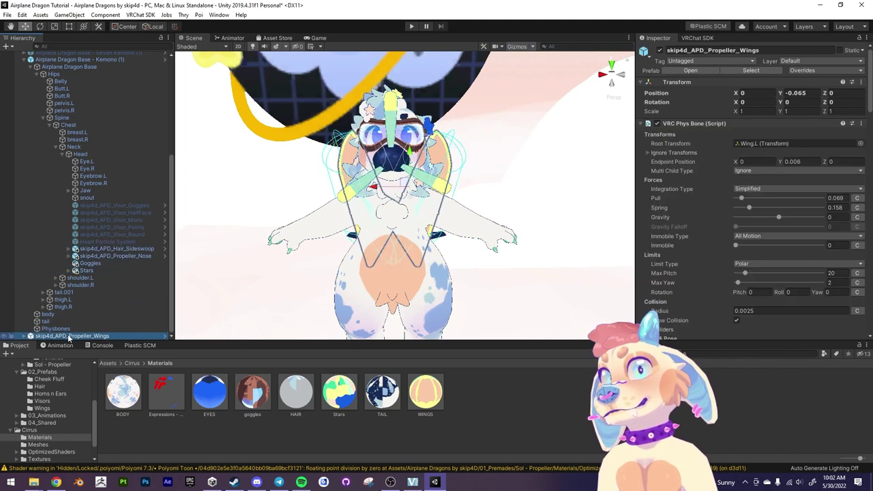
scroll(55, 273, "up", 5)
left_click_drag(43, 213, 54, 212)
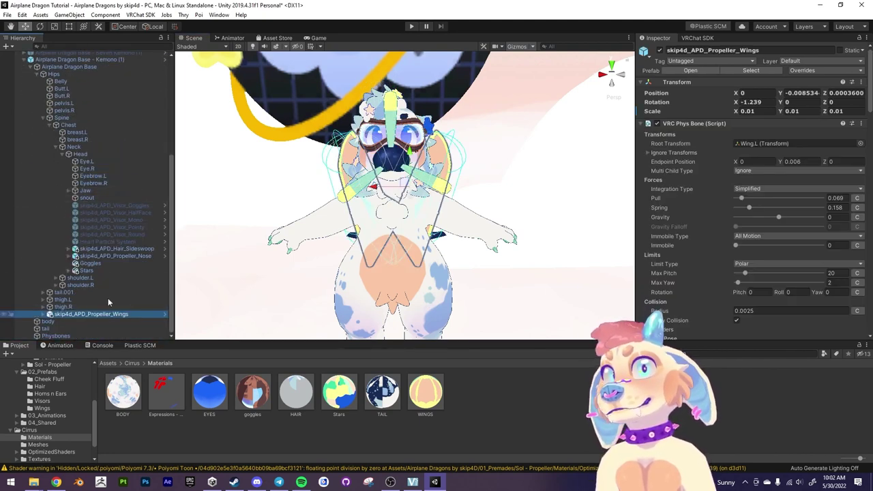
Step: Orbit around the Kemono (1) avatar to check the attached accessories
scroll(86, 121, "up", 3)
left_click(82, 114)
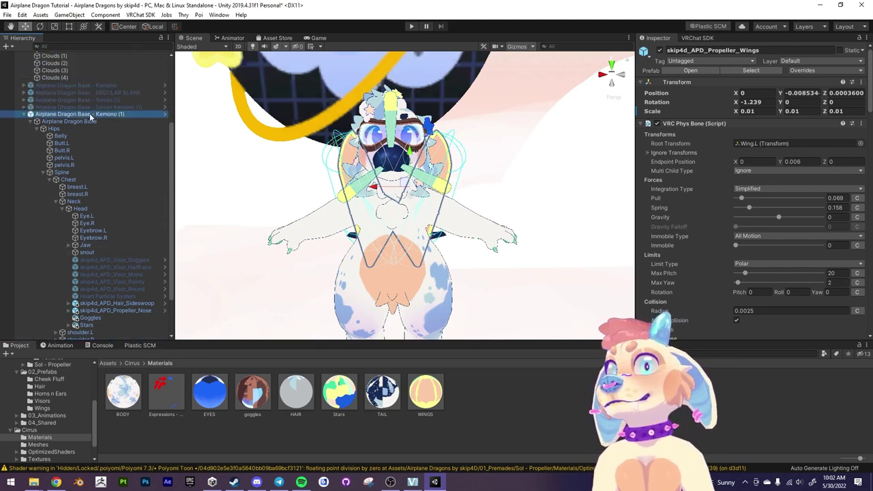
left_click_drag(519, 204, 450, 197, "alt")
left_click(526, 115)
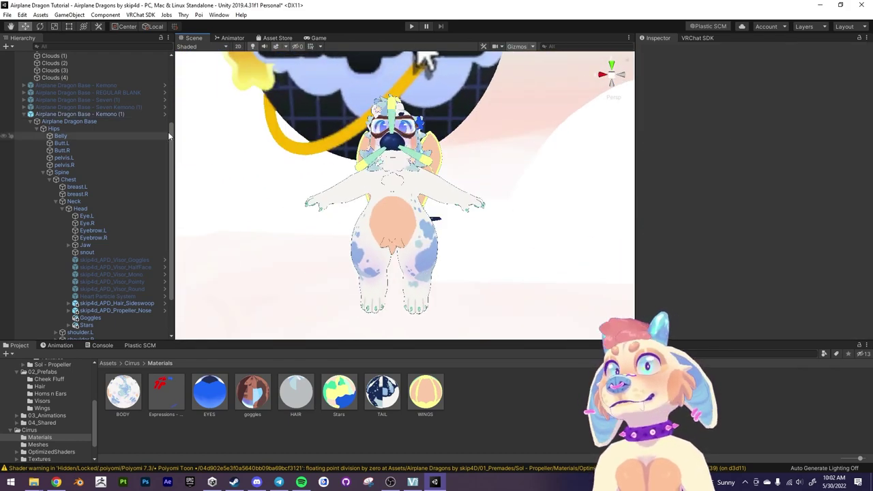
left_click(433, 109)
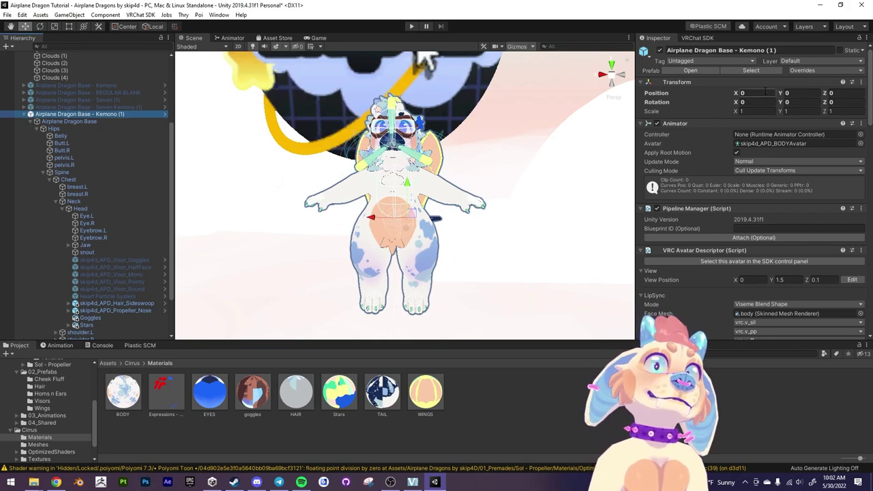
left_click_drag(361, 197, 382, 191, "alt")
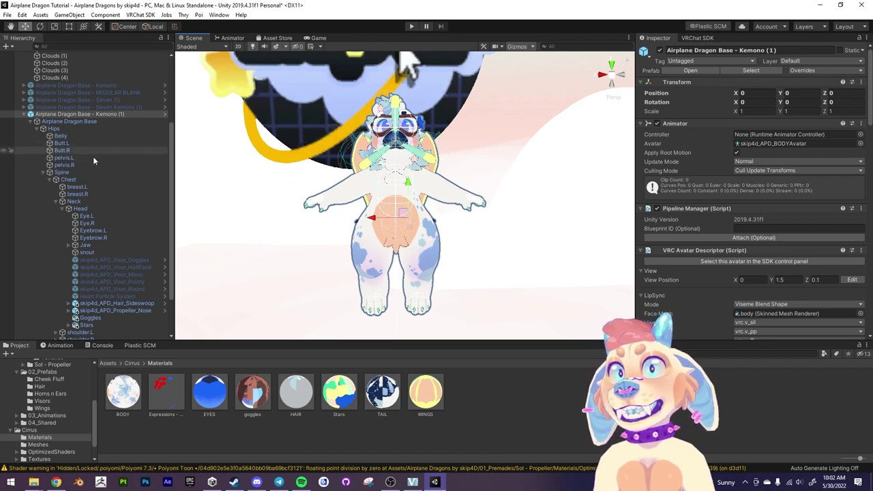
scroll(123, 246, "down", 3)
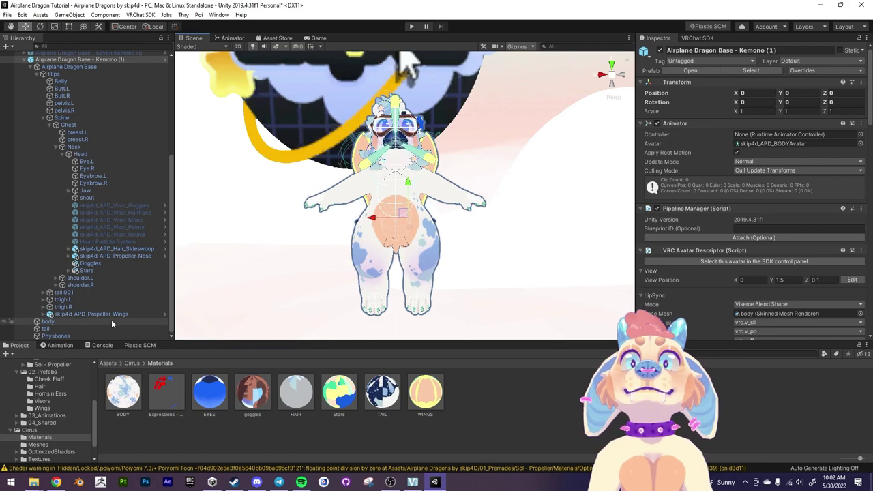
left_click_drag(328, 205, 341, 232, "alt")
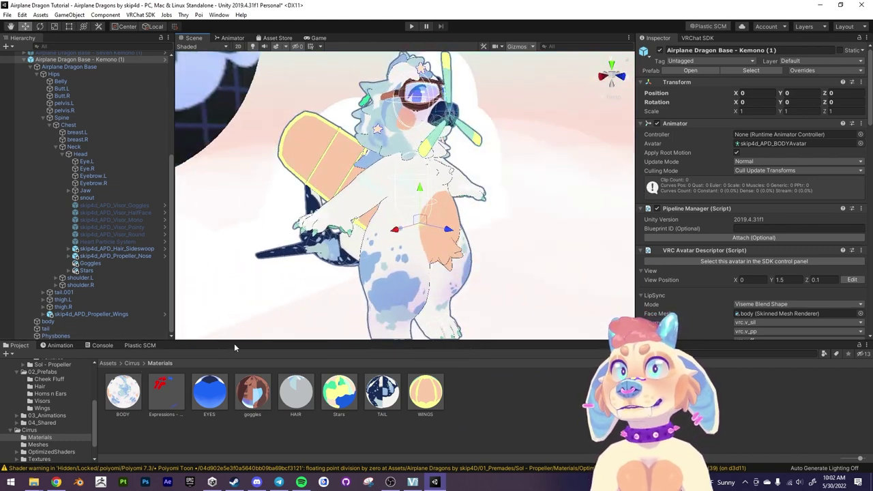
Step: Rename the avatar 'Airplane Dragon Base - Cirrus Kemono' and bring up the VRChat SDK Builder
left_click_drag(171, 275, 158, 275)
left_click_drag(516, 260, 409, 266, "alt")
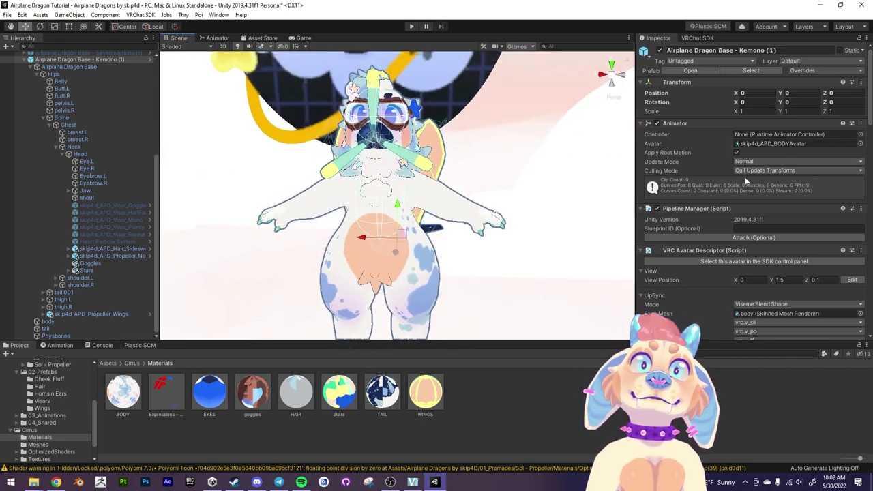
left_click(790, 50)
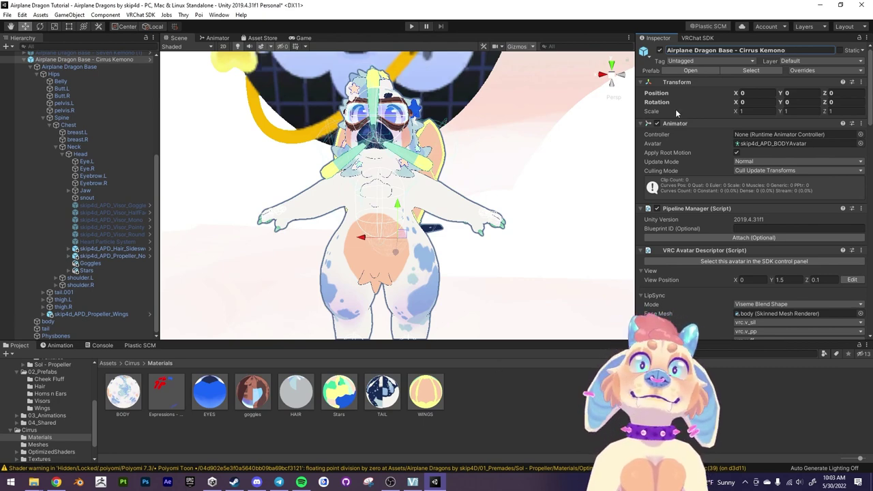
left_click(701, 38)
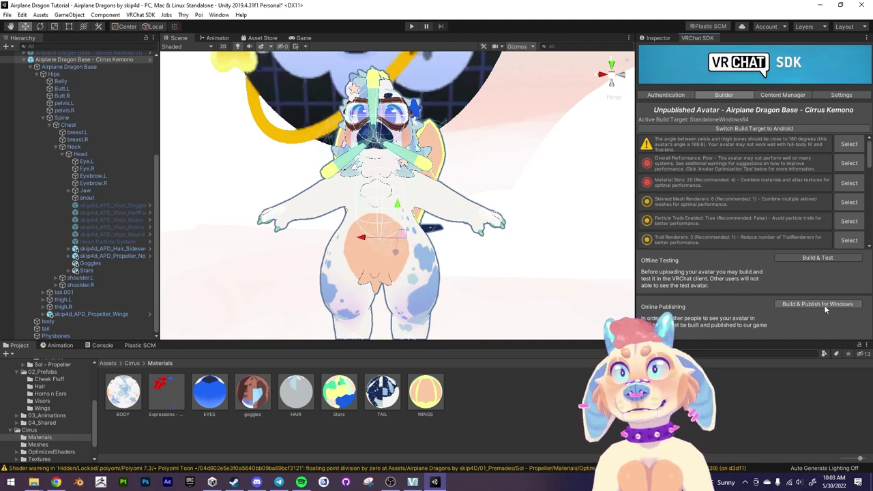
Step: Start Build & Publish for Windows, naming the avatar 'Cirrus - Kemono', adding a description and confirming upload rights
left_click(824, 305)
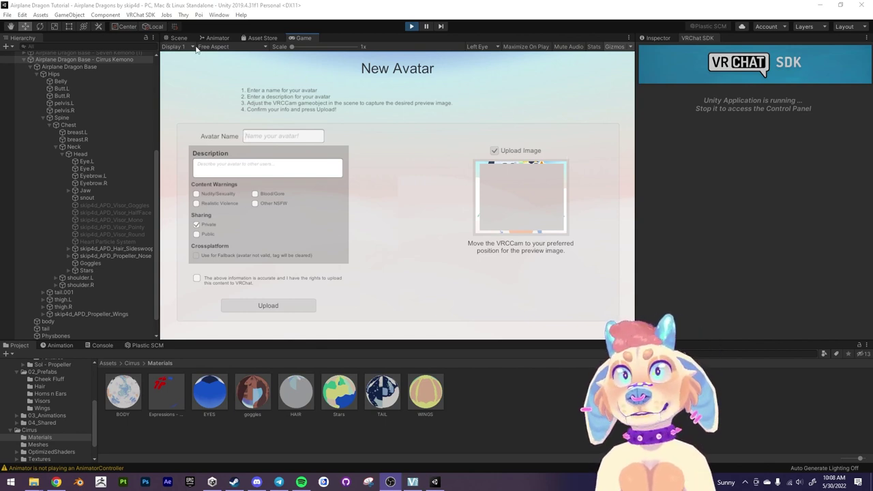
left_click(275, 141)
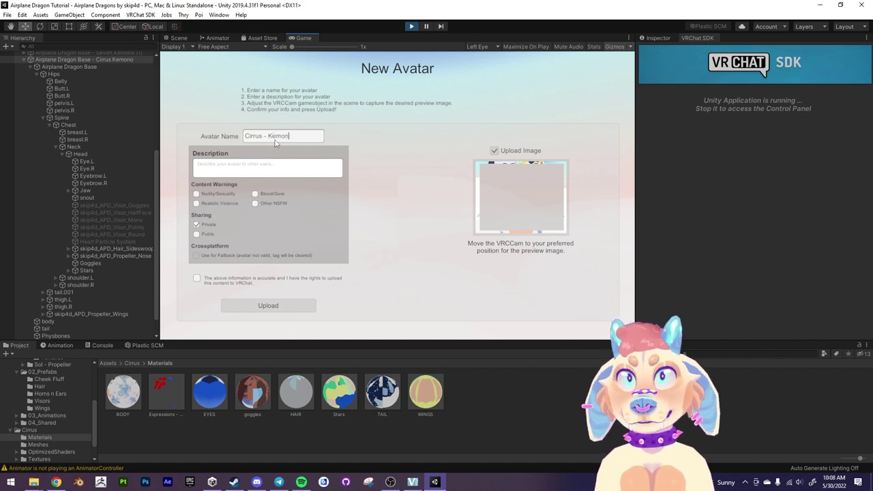
left_click(280, 169)
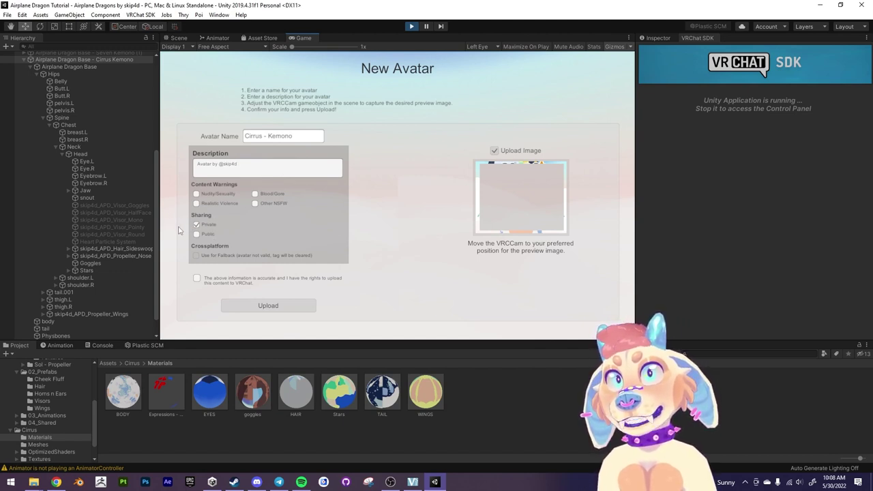
left_click(197, 278)
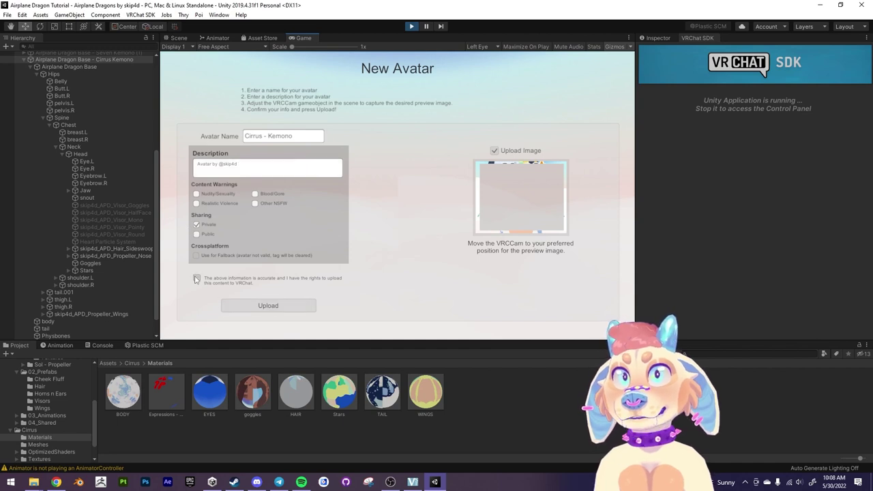
Step: Switch between the Scene and Game views to view the avatar before adjusting the preview camera
left_click(178, 38)
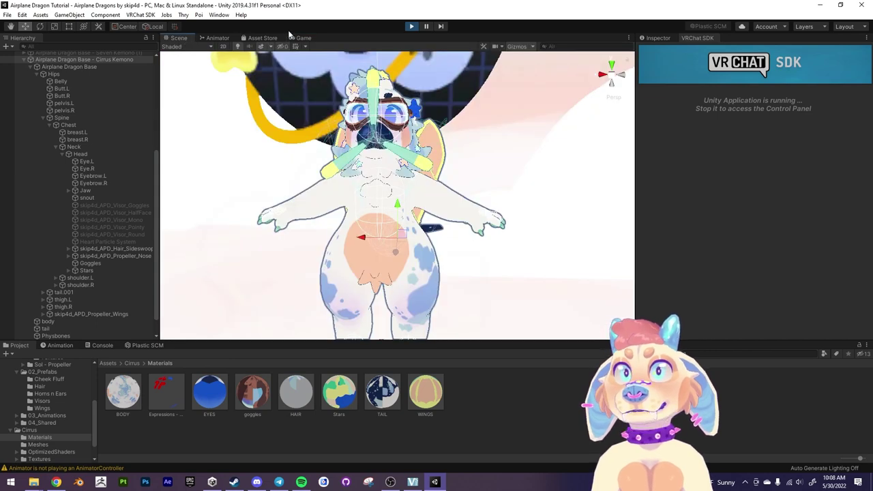
left_click(302, 38)
left_click(178, 38)
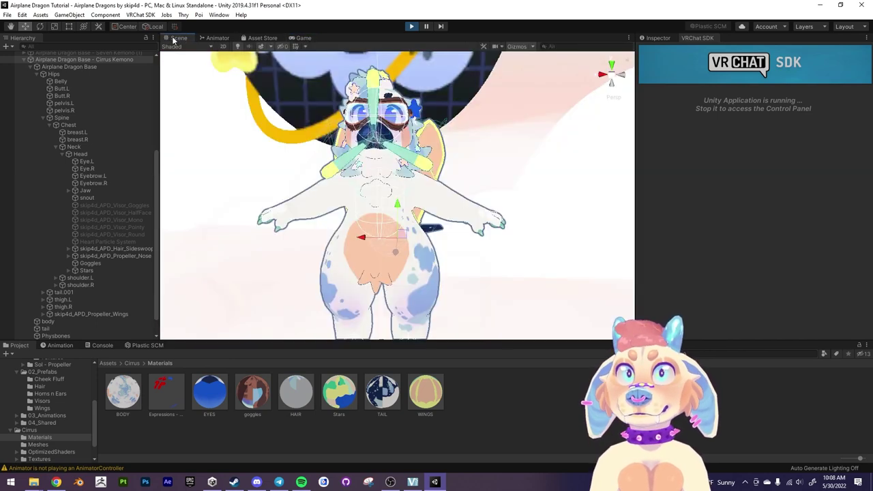
Step: Set the VRCCam field of view to 45 and move it closer to the avatar (Y 1.5, Z 0.741)
left_click_drag(280, 210, 501, 179, "alt")
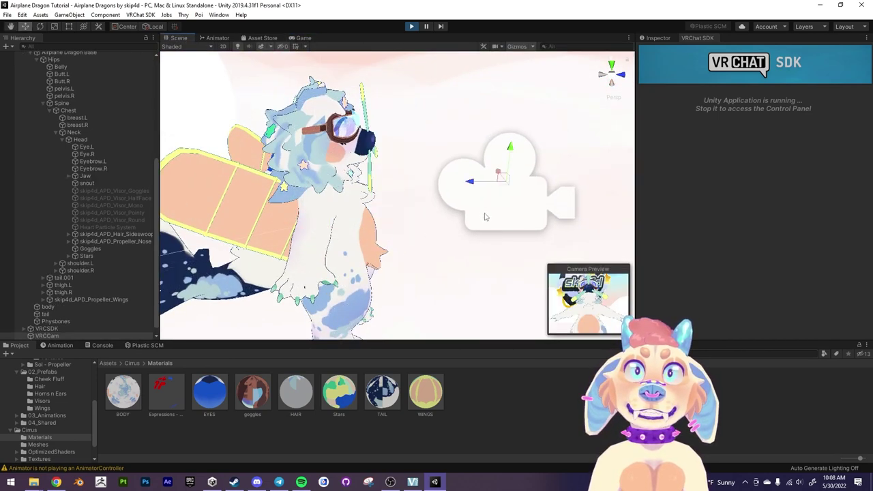
scroll(478, 191, "down", 5)
left_click_drag(459, 202, 426, 174, "alt")
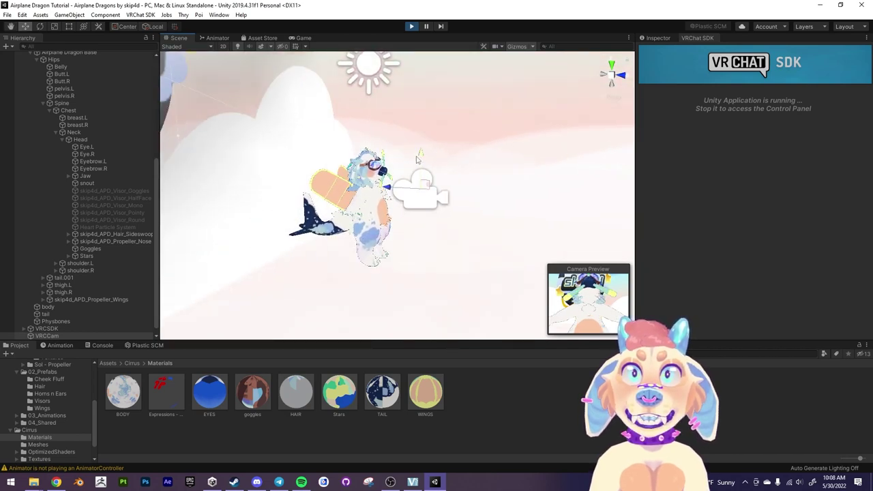
left_click(658, 38)
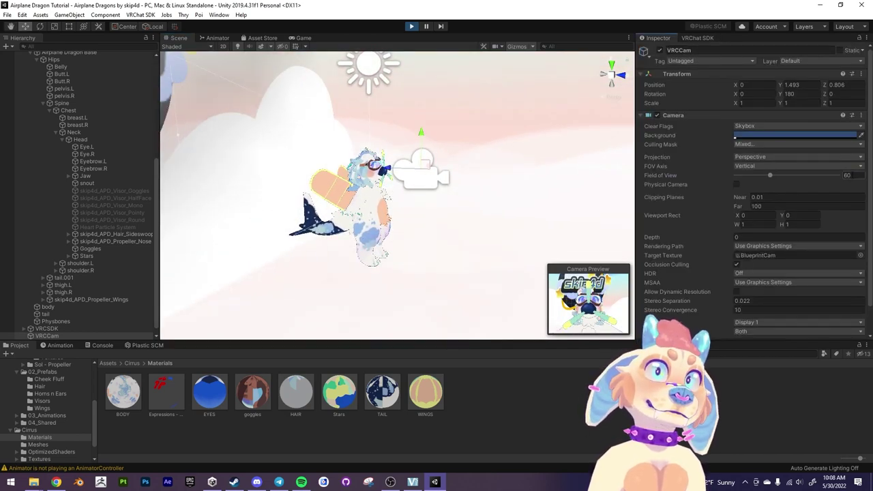
type("45")
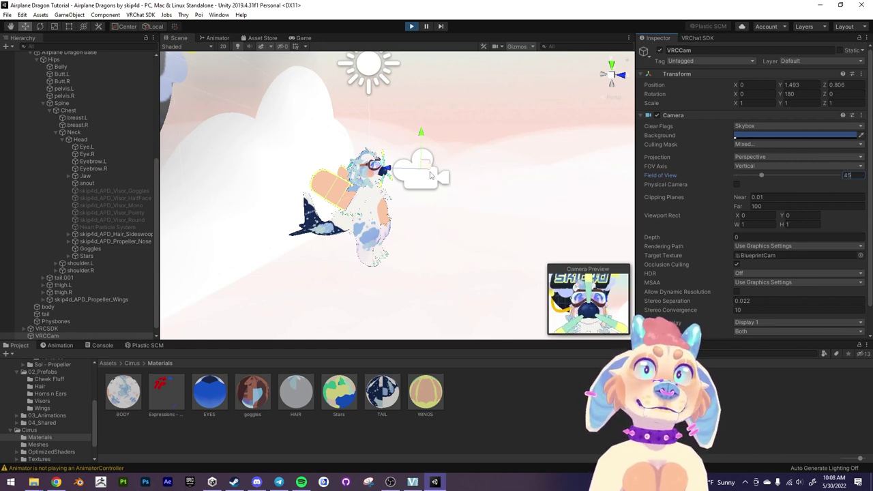
key("Return")
left_click_drag(380, 166, 394, 133)
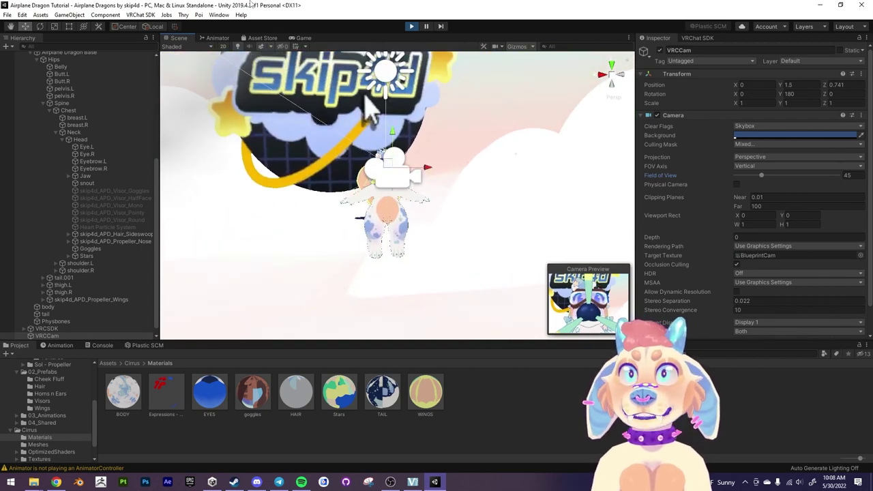
left_click(304, 39)
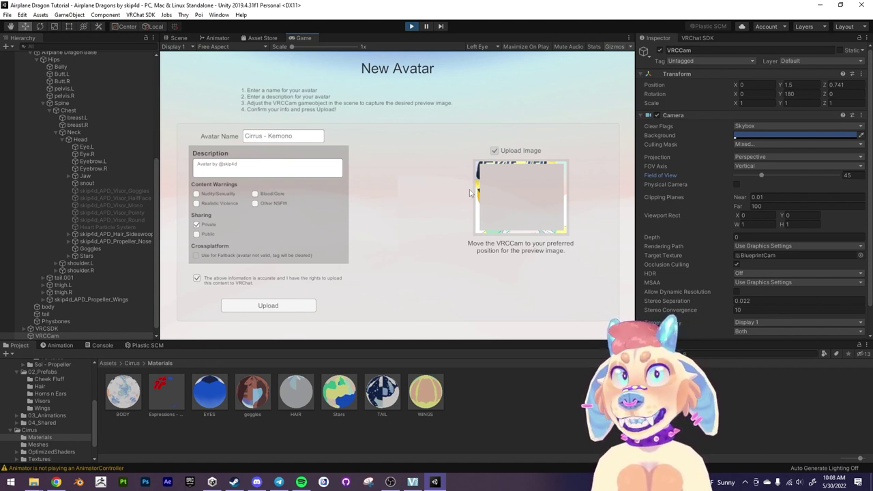
Step: Upload the Cirrus - Kemono avatar to VRChat and dismiss the Update Complete message
left_click(277, 309)
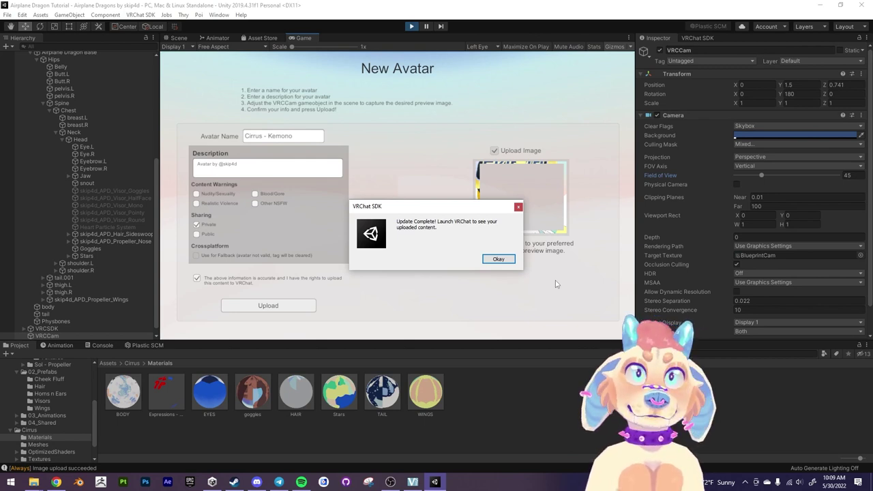
left_click(499, 259)
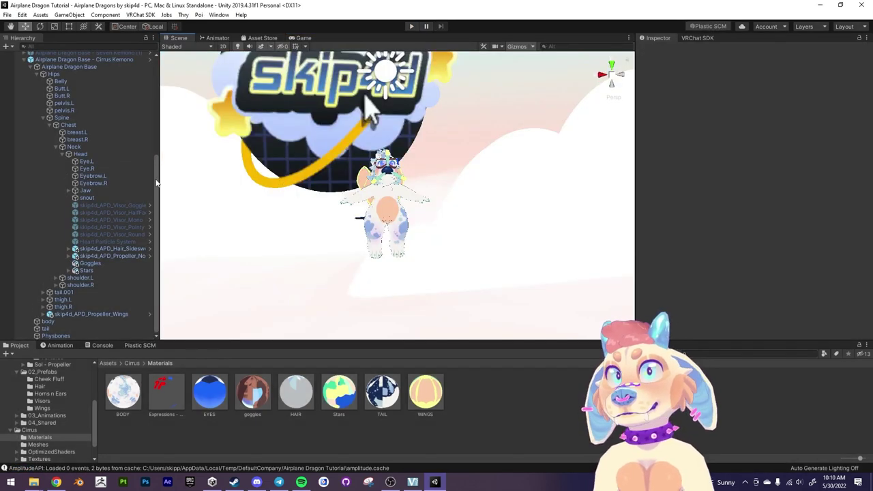
Step: Select the body mesh, locate its blendshapes, and preview Body - Breasts before setting it back to 0
left_click(55, 320)
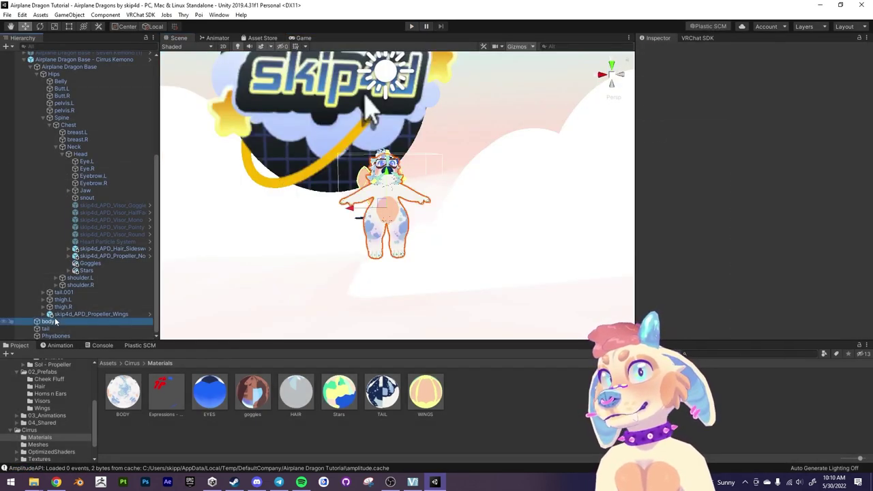
scroll(684, 170, "down", 5)
scroll(684, 170, "up", 4)
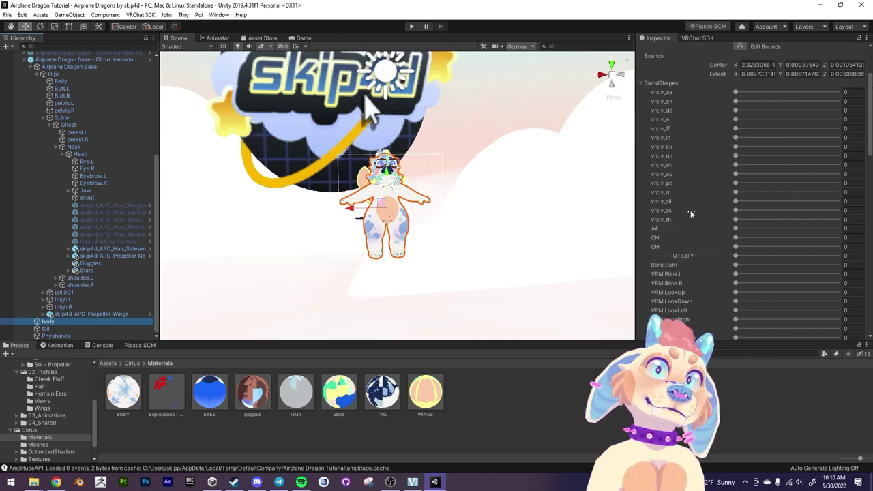
scroll(689, 194, "down", 5)
scroll(689, 191, "down", 6)
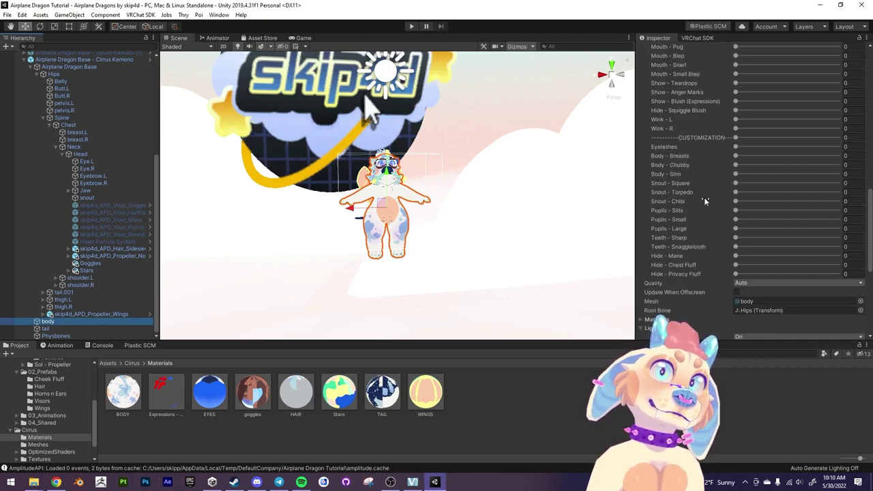
scroll(474, 199, "up", 10)
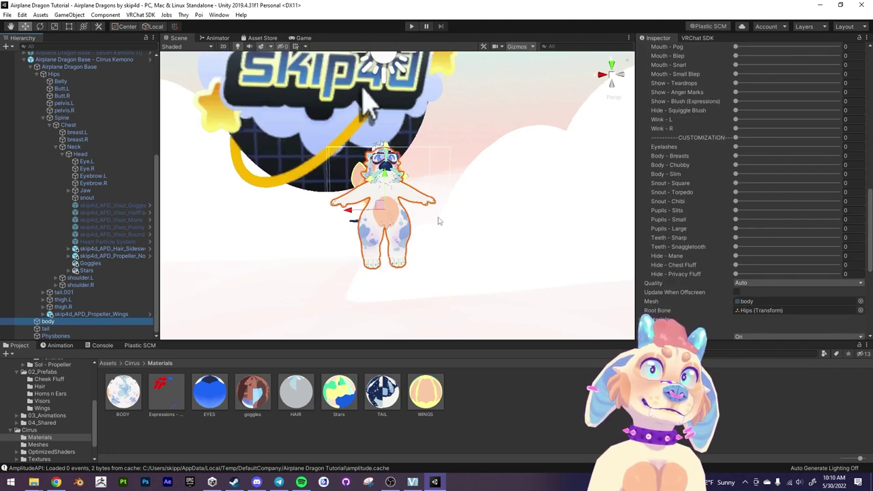
right_click_drag(474, 199, 537, 158)
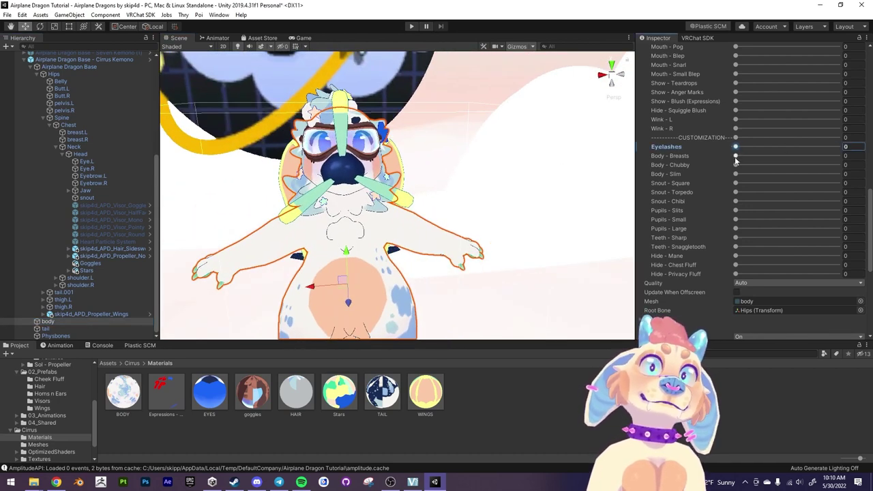
left_click_drag(737, 156, 833, 156)
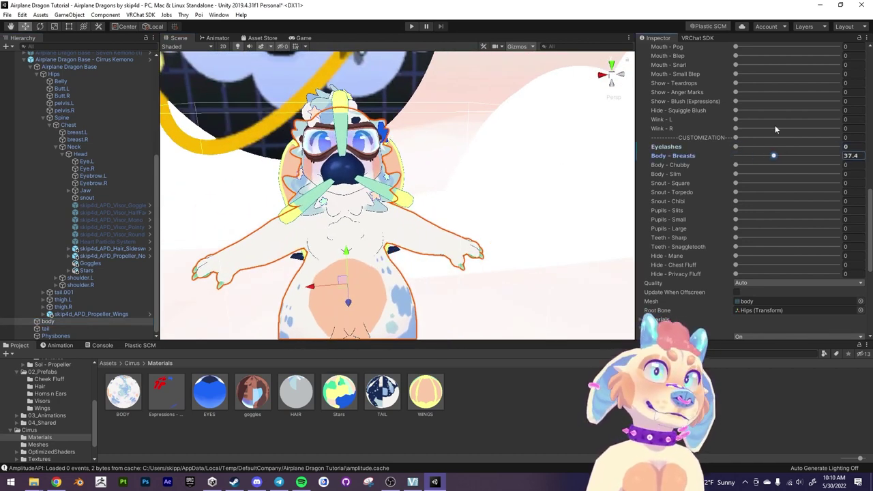
type("0")
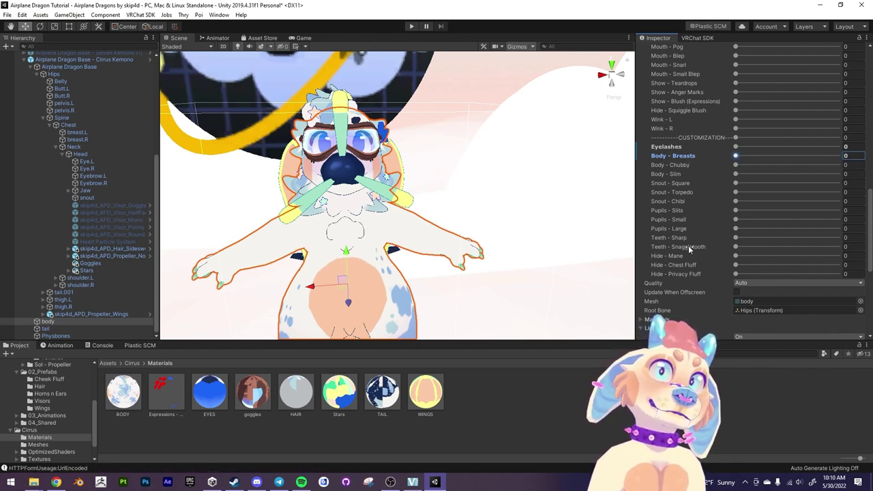
Step: Set Teeth - Sharp, Hide - Mane, Hide - Chest Fluff and Hide - Privacy Fluff to 100
left_click_drag(737, 246, 838, 246)
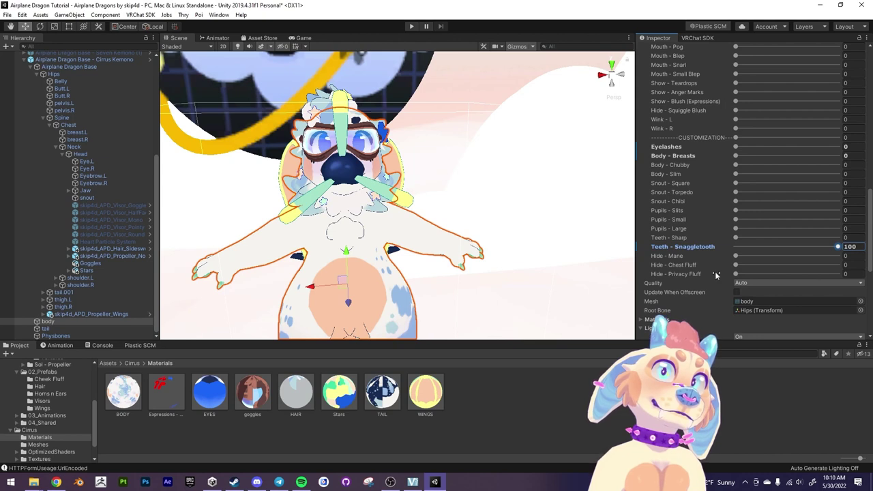
left_click_drag(818, 247, 838, 237)
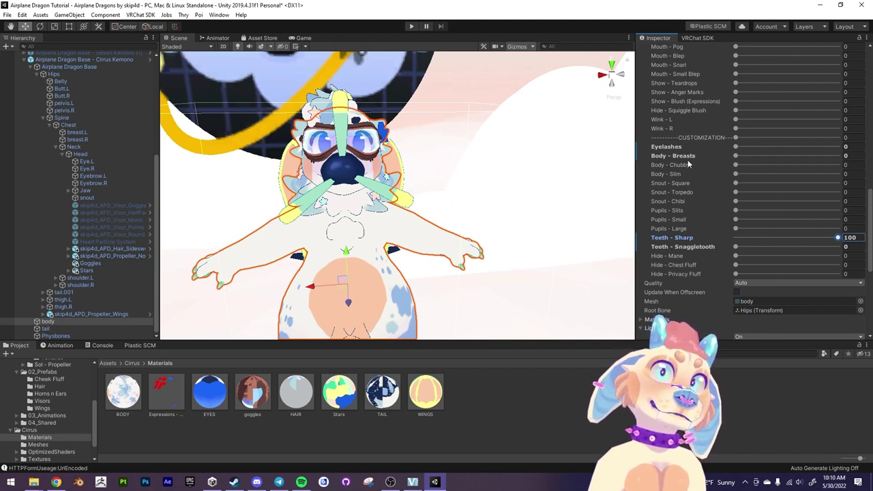
left_click_drag(737, 265, 870, 267)
key("ctrl+z")
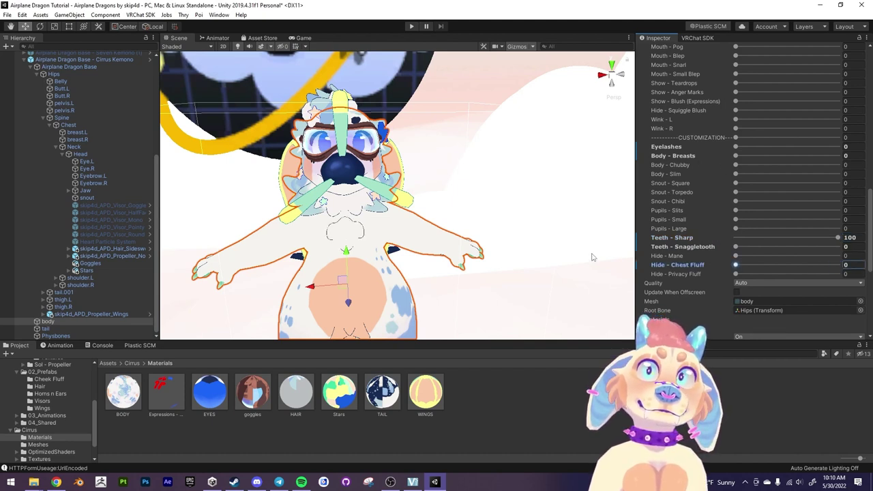
left_click(736, 273)
left_click_drag(736, 271, 842, 274)
left_click(842, 265)
left_click(842, 257)
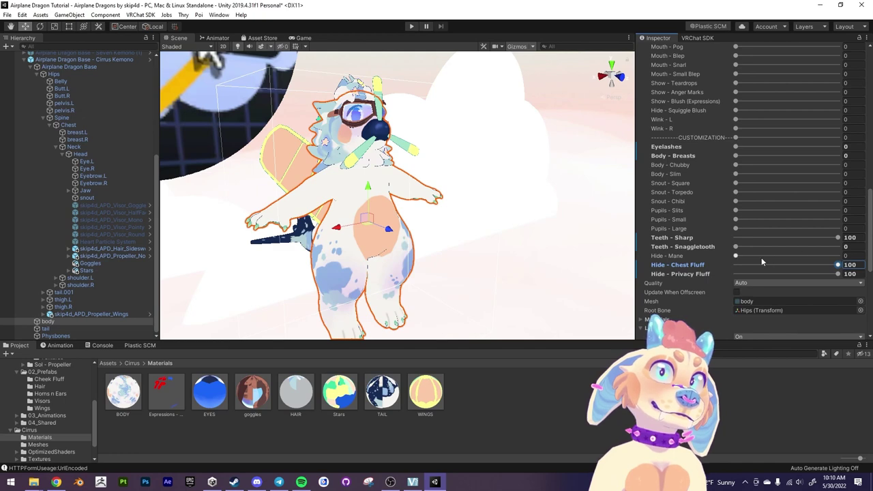
left_click_drag(477, 218, 409, 227, "alt")
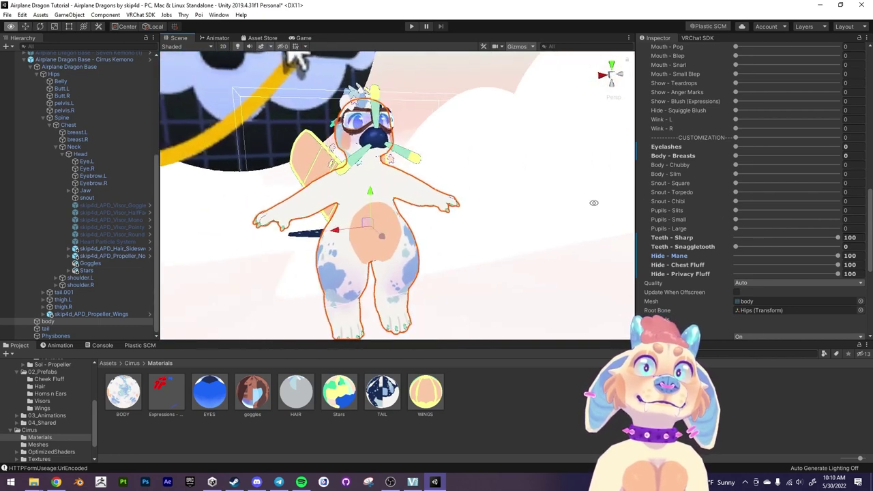
Step: Preview the Body - Chubby and Body - Slim shapes at full, resetting each to 0
left_click_drag(738, 165, 839, 165)
left_click_drag(419, 237, 512, 218, "alt")
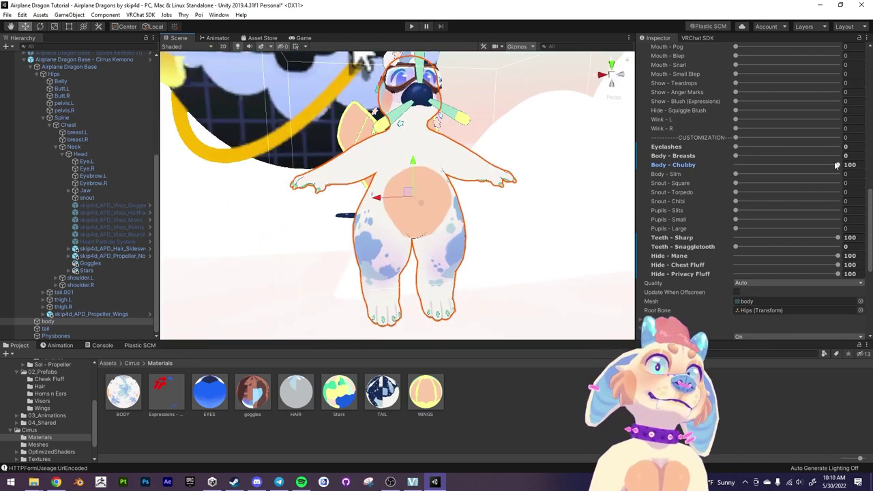
left_click_drag(836, 165, 675, 176)
left_click_drag(737, 176, 839, 174)
mouse_move(614, 208)
left_mouse_down("alt")
mouse_move(670, 205)
mouse_move(614, 208)
left_mouse_up("alt")
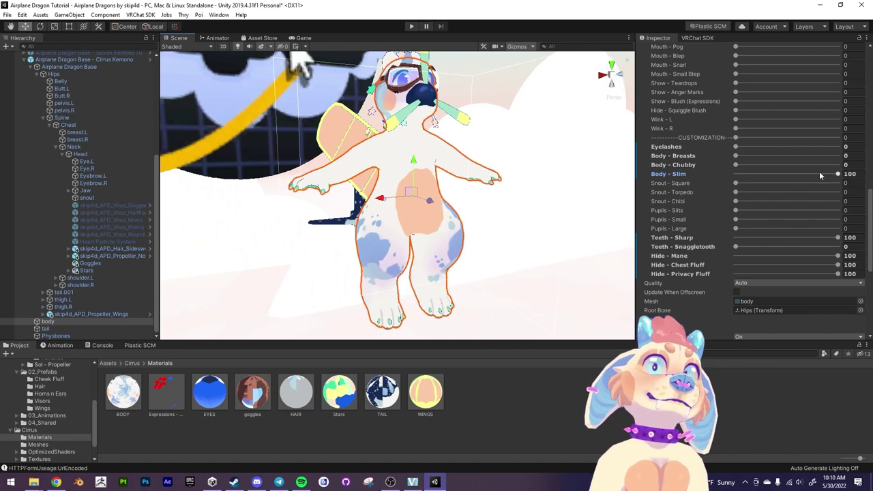
left_click_drag(820, 173, 732, 174)
left_click_drag(529, 213, 481, 247, "alt")
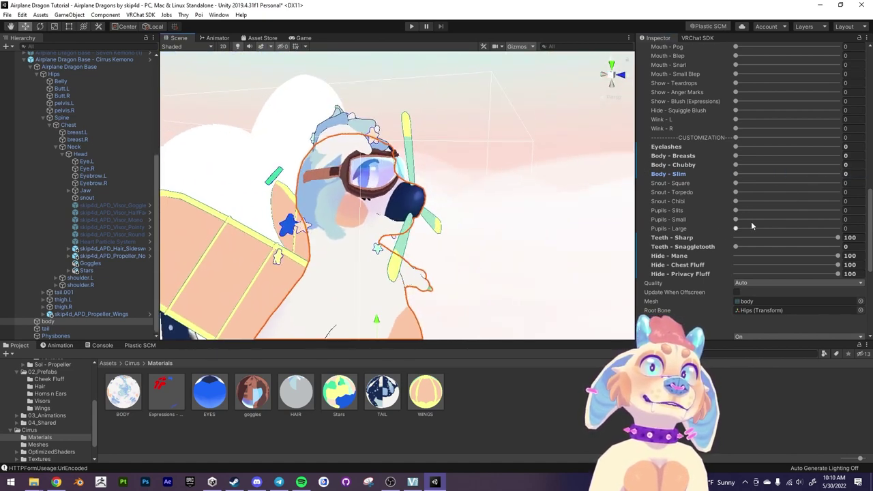
Step: Preview the Snout - Square and Snout - Chibi shapes at full, then reset them to 0
left_click_drag(736, 182, 838, 183)
left_click_drag(567, 239, 840, 192, "alt")
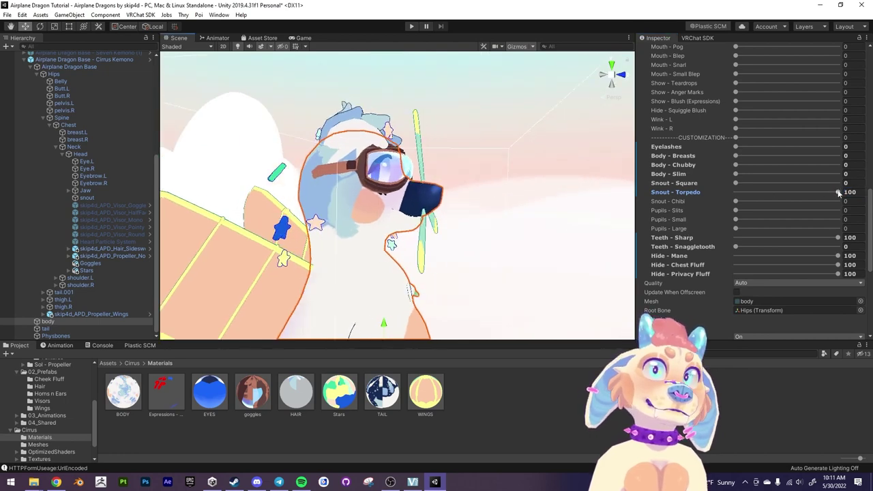
left_click_drag(839, 193, 632, 188)
left_click_drag(736, 201, 840, 201)
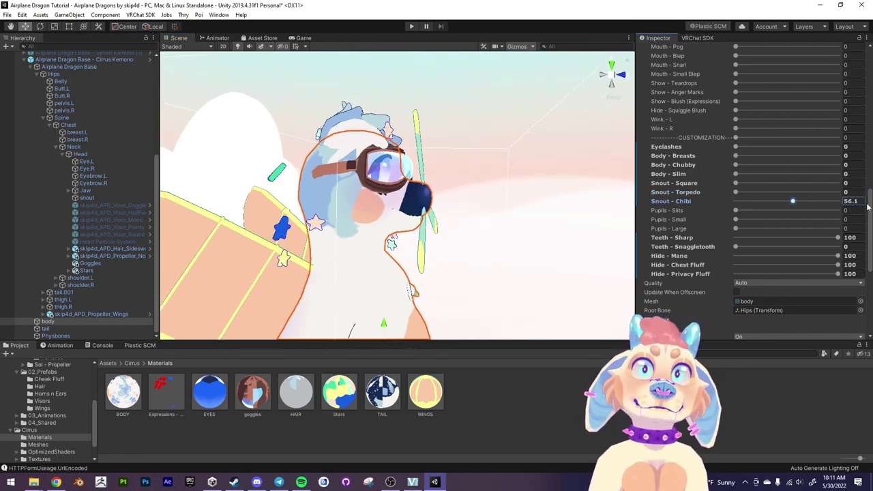
left_click_drag(321, 75, 417, 123, "alt")
left_click_drag(839, 201, 733, 202)
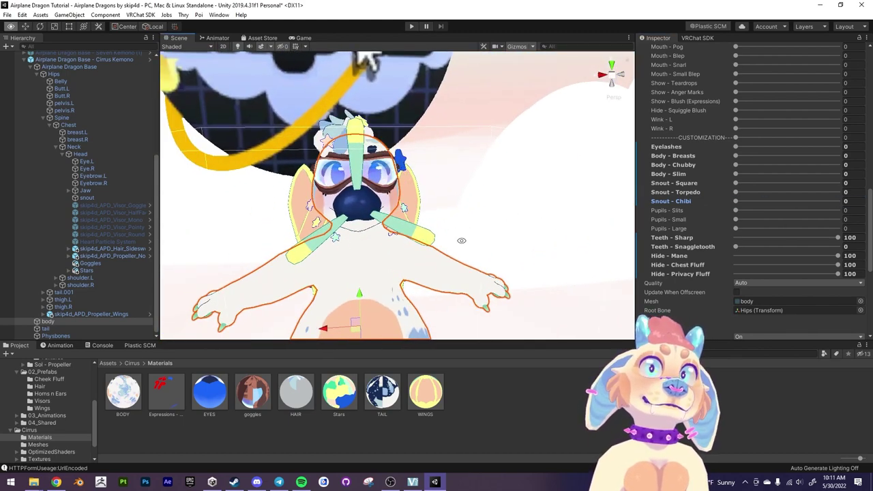
Step: Try out the Pupils - Slit, Pupils - Small and Pupils - Large shapes
left_click_drag(737, 213, 846, 212)
left_click_drag(555, 223, 537, 237, "alt")
left_click_drag(838, 212, 573, 228)
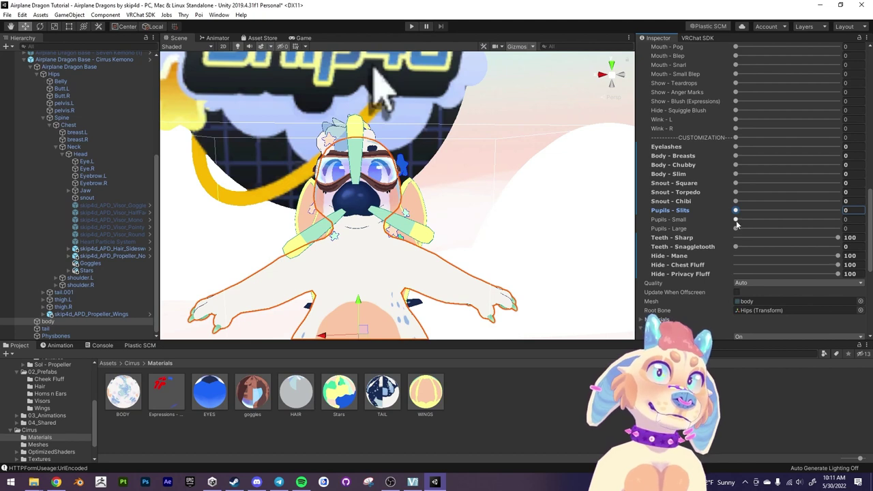
left_click_drag(736, 219, 578, 232)
left_click_drag(735, 228, 697, 230)
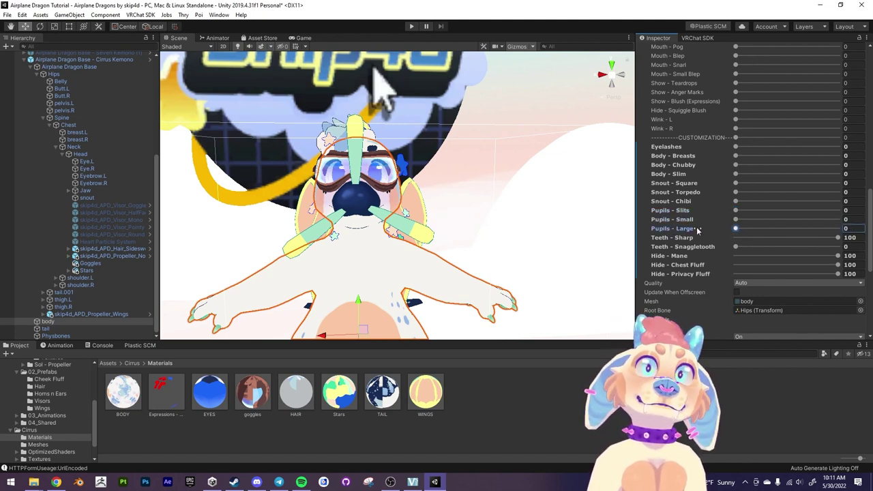
Step: Preview snaggletooth teeth, then reset teeth, mane, chest fluff and privacy fluff blendshapes to 0
left_click_drag(741, 248, 839, 247)
left_click_drag(454, 235, 437, 253, "alt")
scroll(539, 230, "up", 5)
scroll(437, 232, "down", 4)
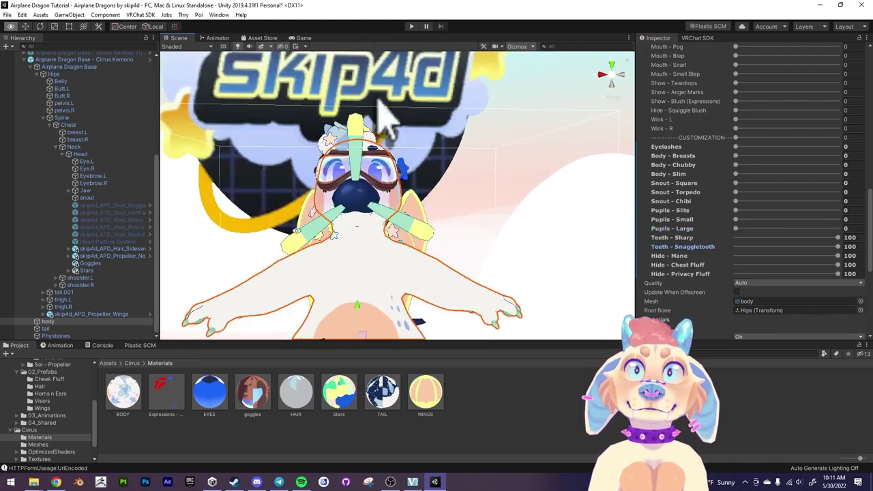
scroll(436, 253, "down", 2)
left_click_drag(838, 237, 588, 244)
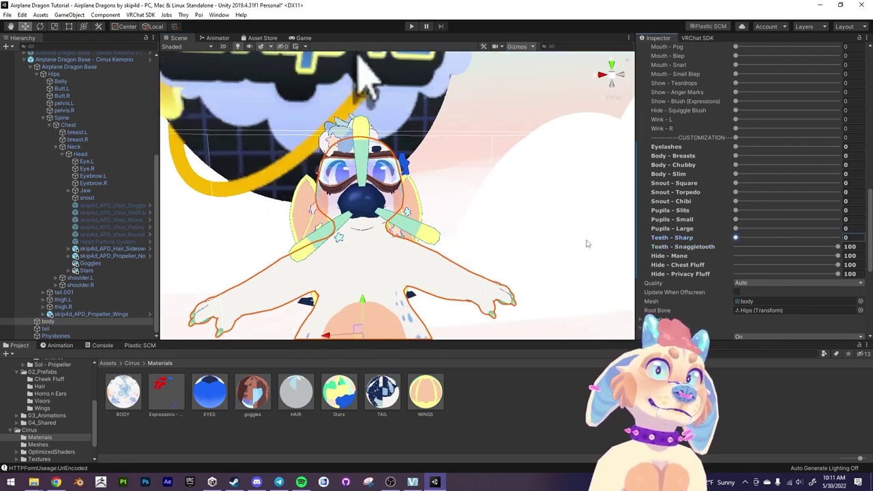
left_click_drag(838, 246, 730, 256)
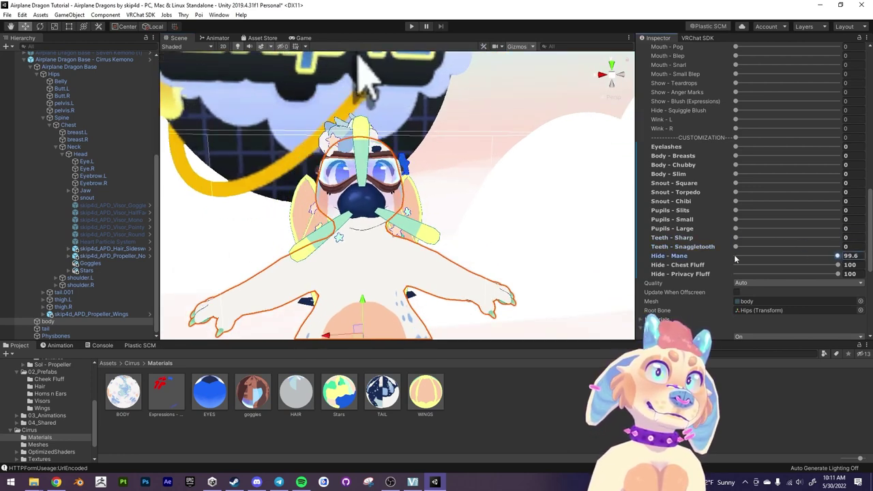
left_click_drag(838, 265, 587, 270)
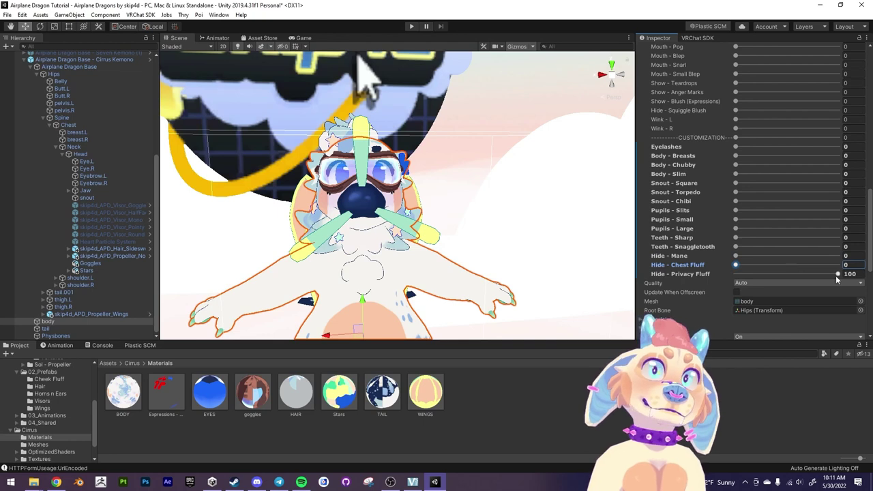
scroll(720, 251, "up", 15)
scroll(719, 251, "down", 15)
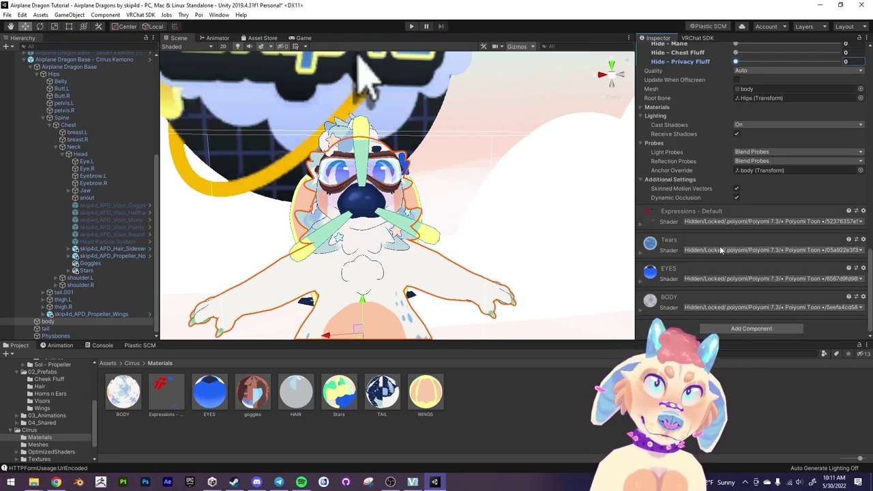